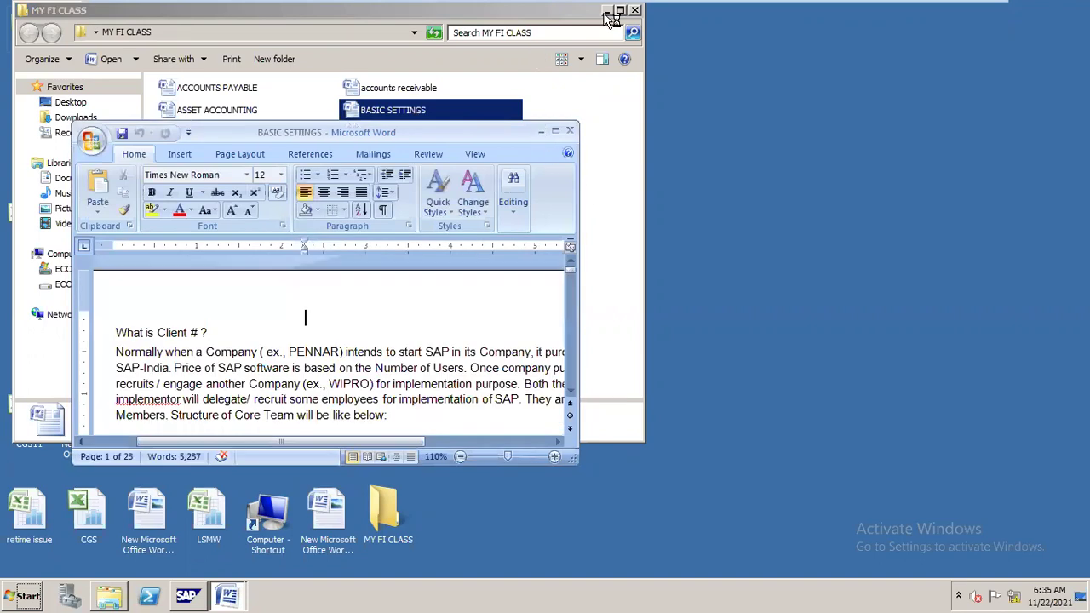
# Close the MY FI CLASS folder and cancel the File In Use prompt for the locked document.
pyautogui.click(634, 12)
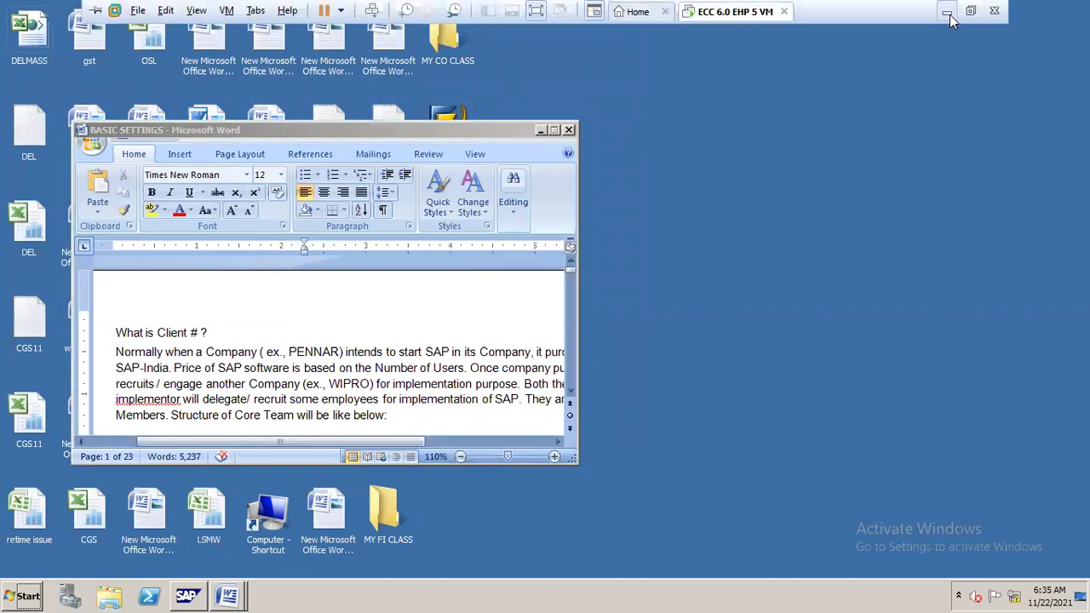
pyautogui.click(950, 18)
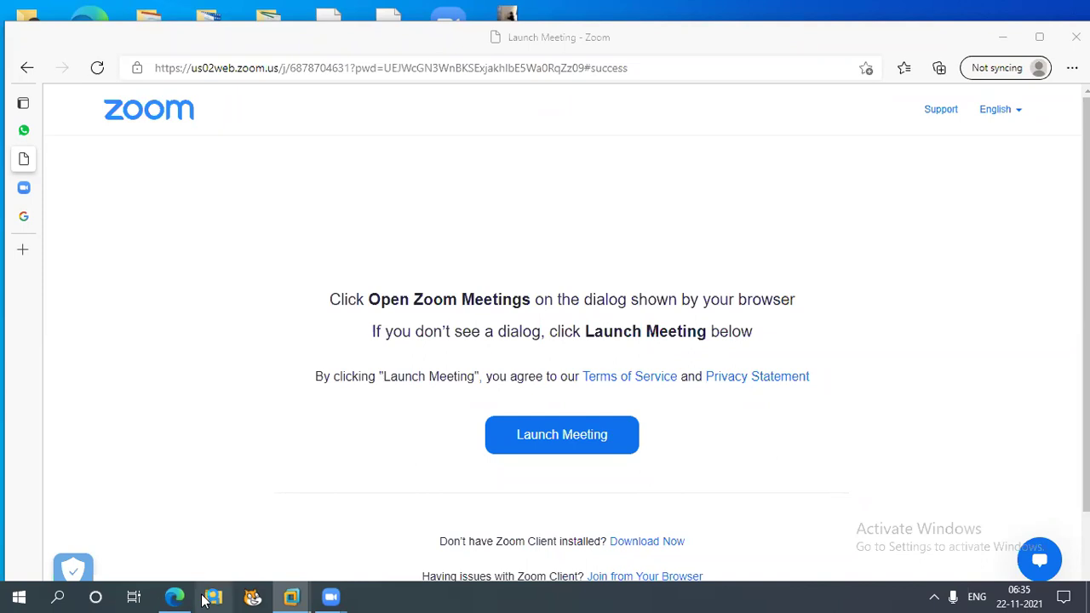
pyautogui.moveTo(290, 600)
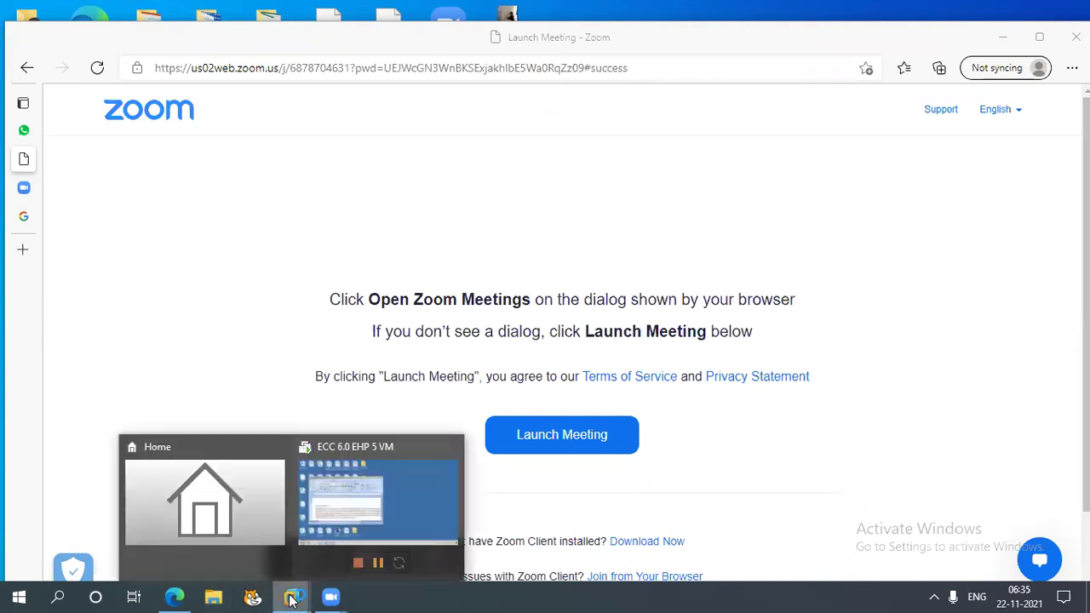
pyautogui.click(408, 522)
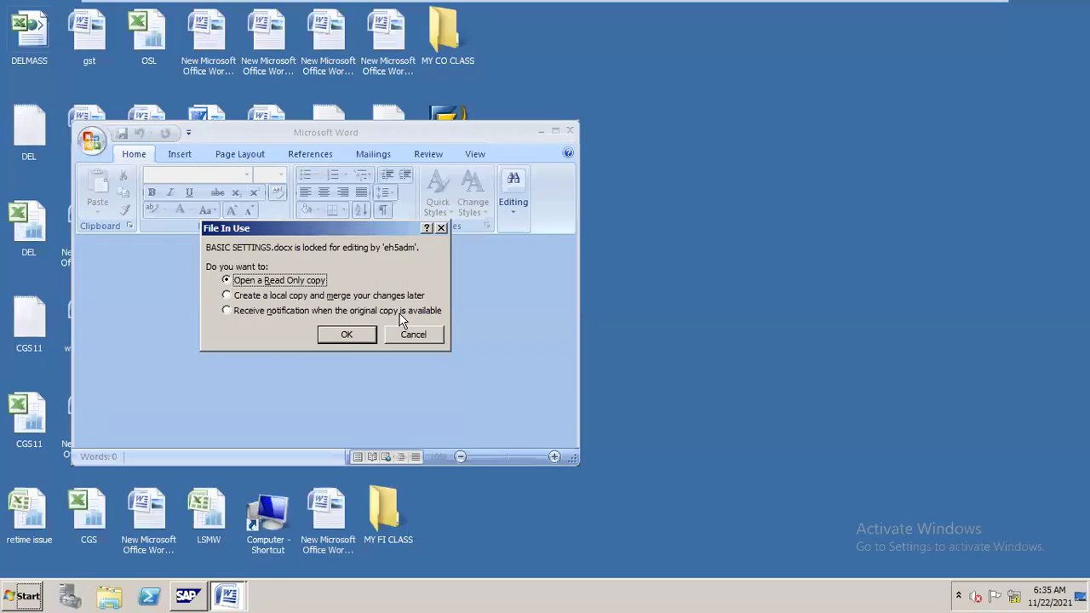
pyautogui.click(424, 335)
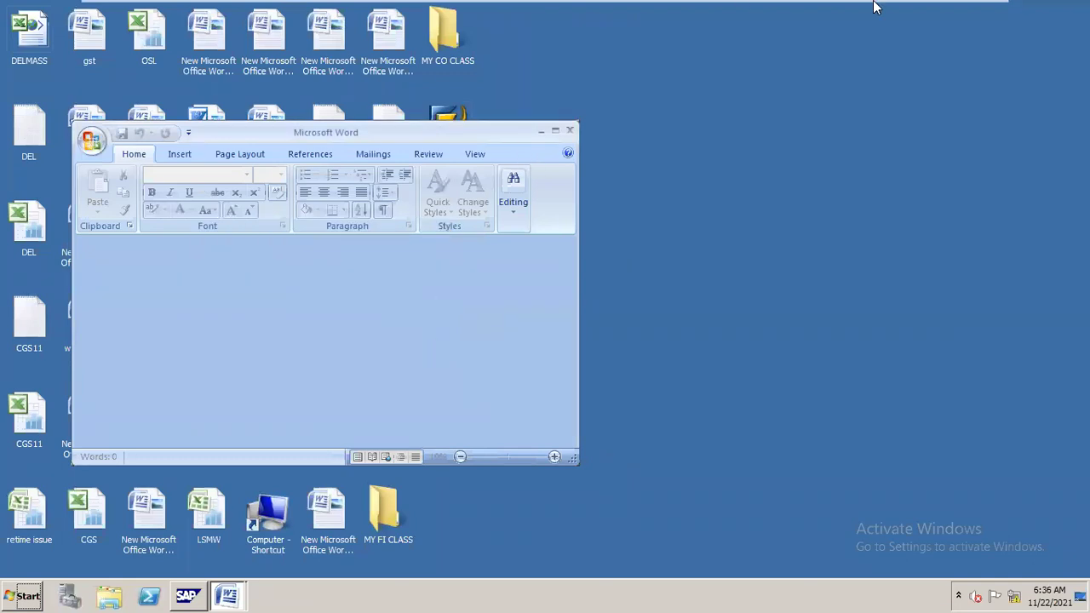
# Close the leftover empty Word window on the virtual machine and reopen the MY FI CLASS folder.
pyautogui.moveTo(809, 3)
pyautogui.click(948, 11)
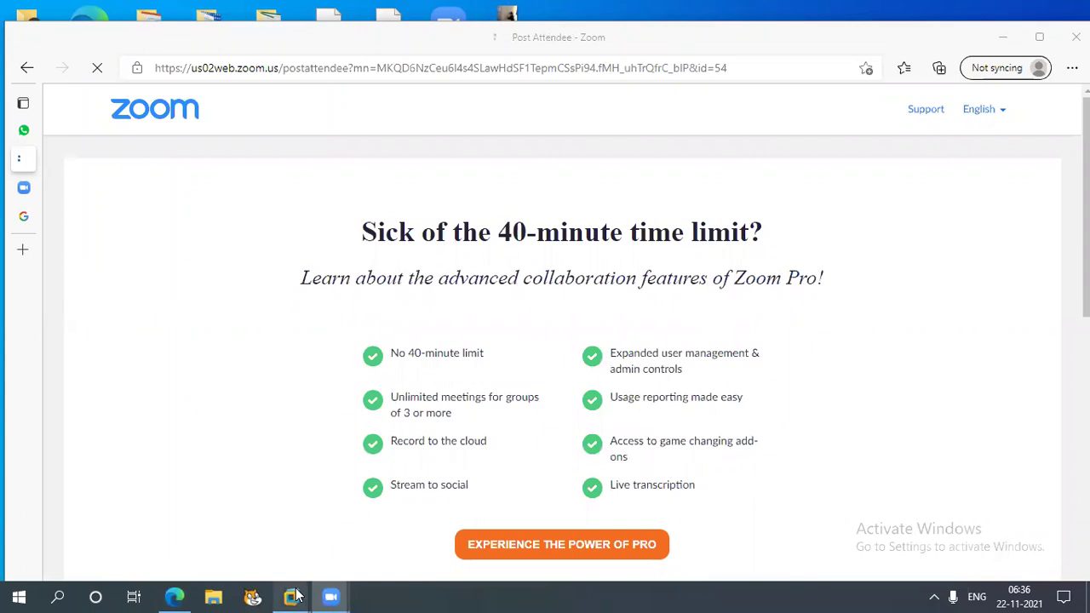
pyautogui.moveTo(294, 595)
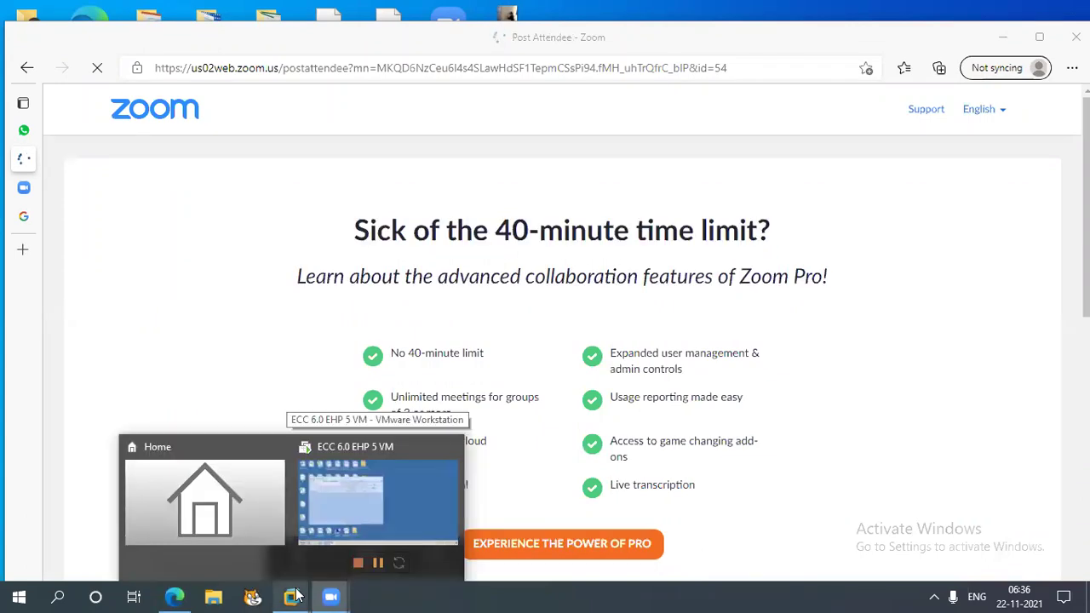
pyautogui.click(438, 492)
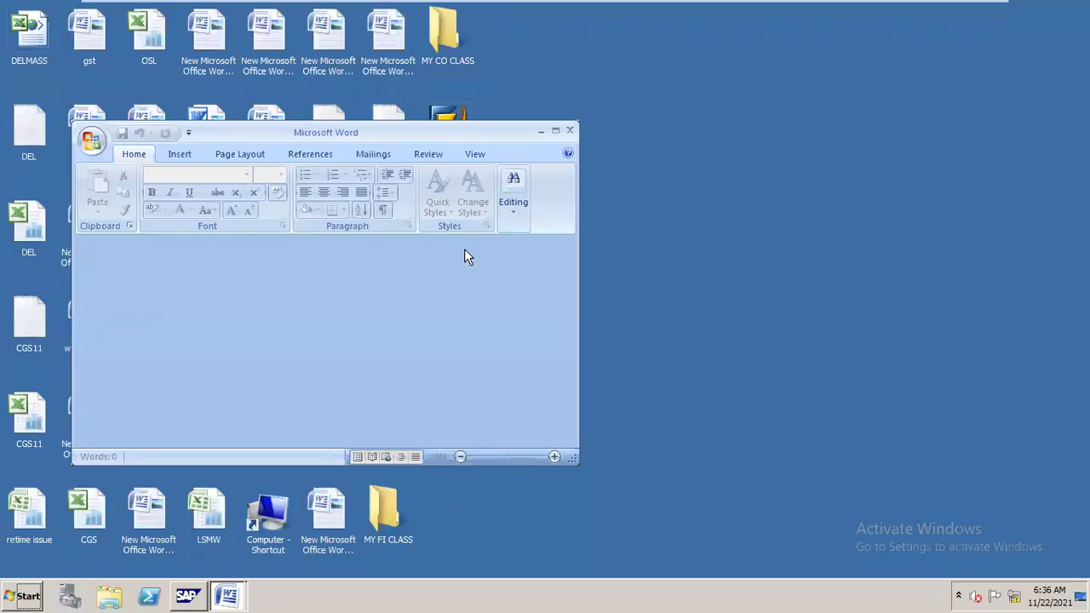
pyautogui.click(570, 132)
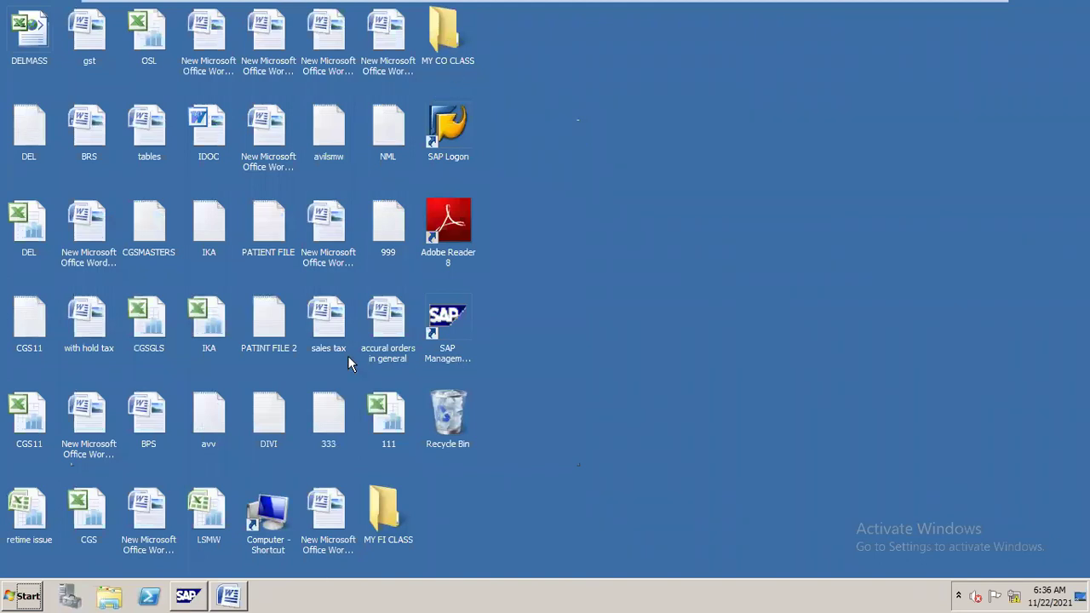
pyautogui.doubleClick(388, 521)
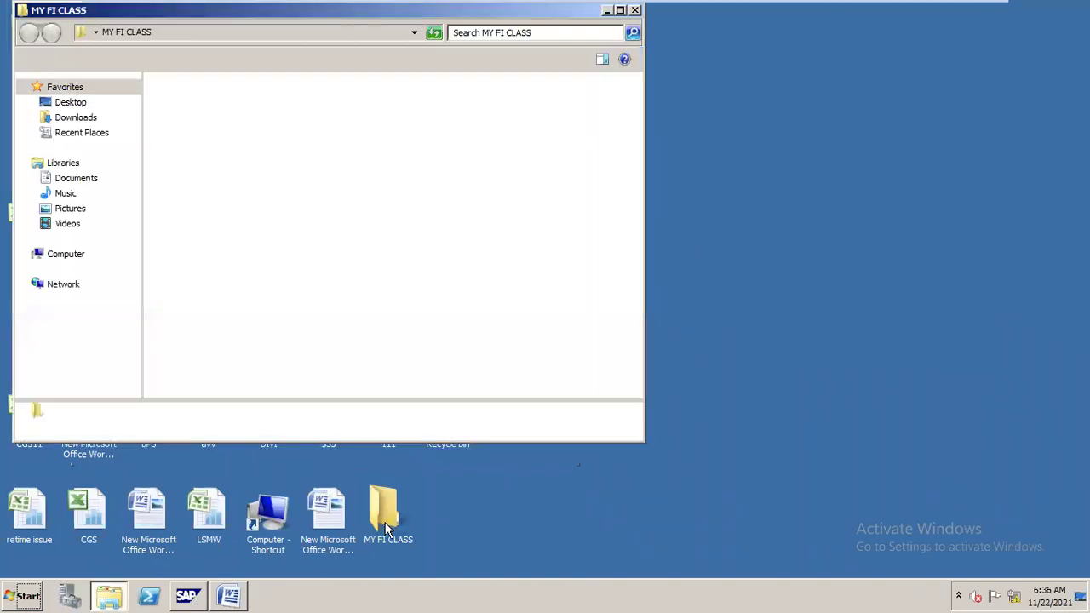
# Reopen the BASIC SETTINGS document maximised in Word and scroll down slightly.
pyautogui.doubleClick(385, 121)
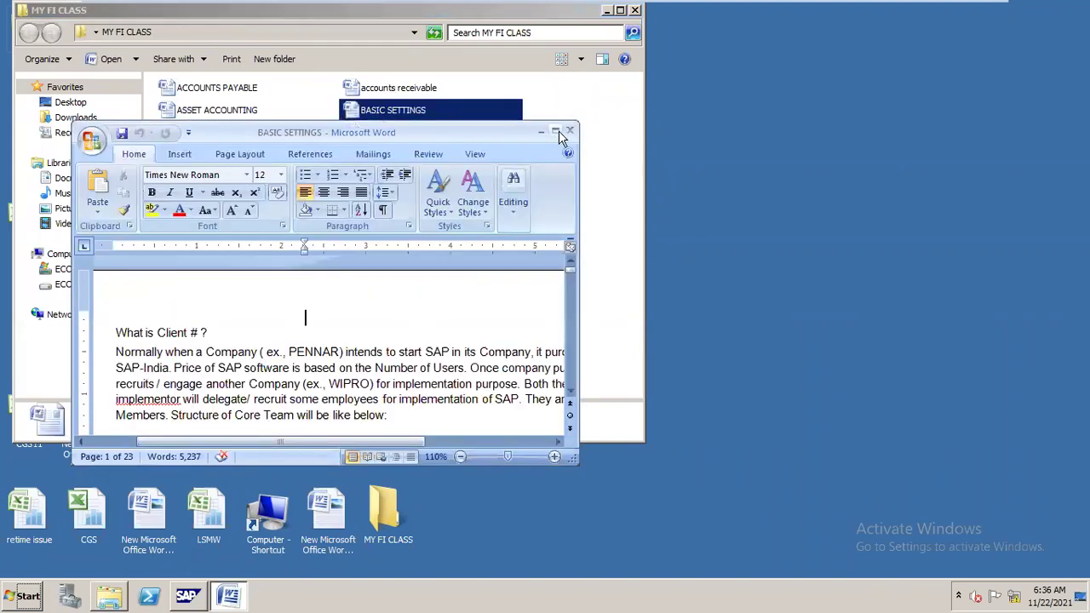
pyautogui.click(555, 132)
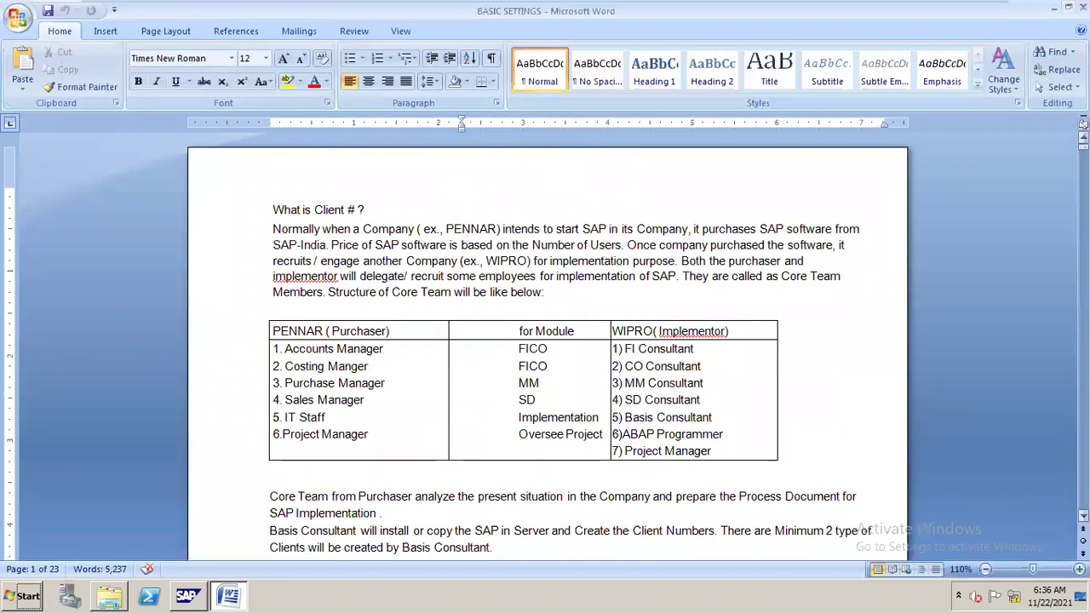
pyautogui.moveTo(1083, 156); pyautogui.dragTo(1083, 201)
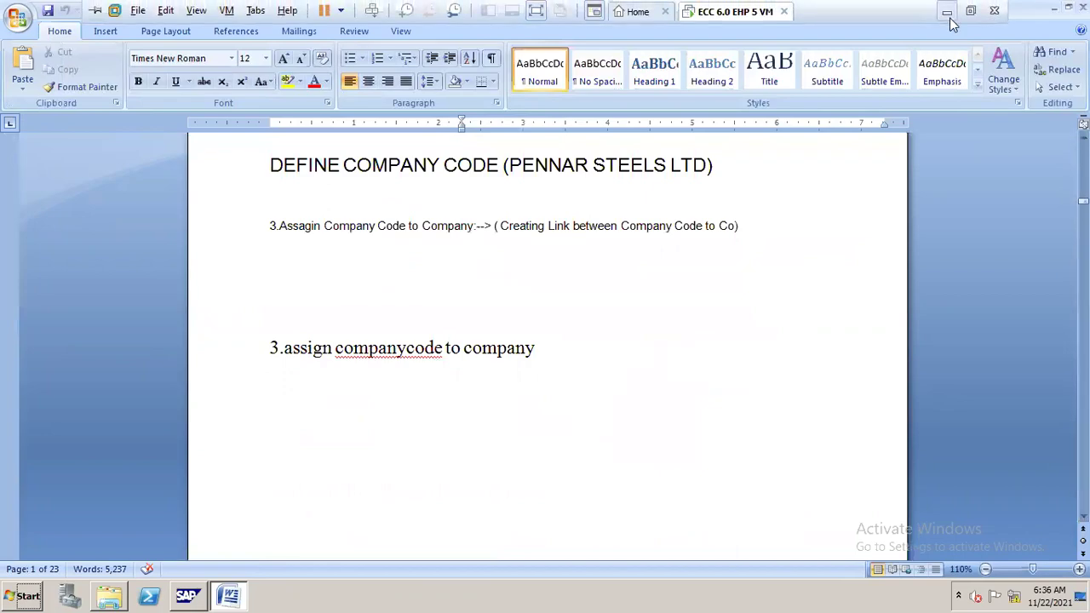
# Minimise the virtual machine and the Zoom browser on the host, raise the volume, then return to the VM.
pyautogui.click(948, 16)
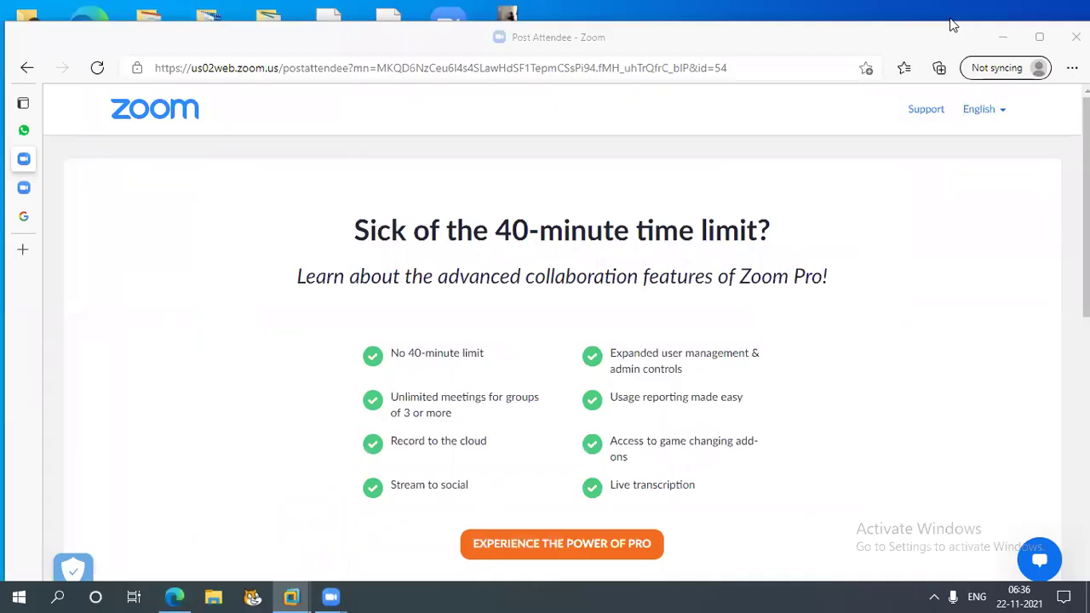
pyautogui.press('XF86AudioRaiseVolume')
pyautogui.click(1006, 37)
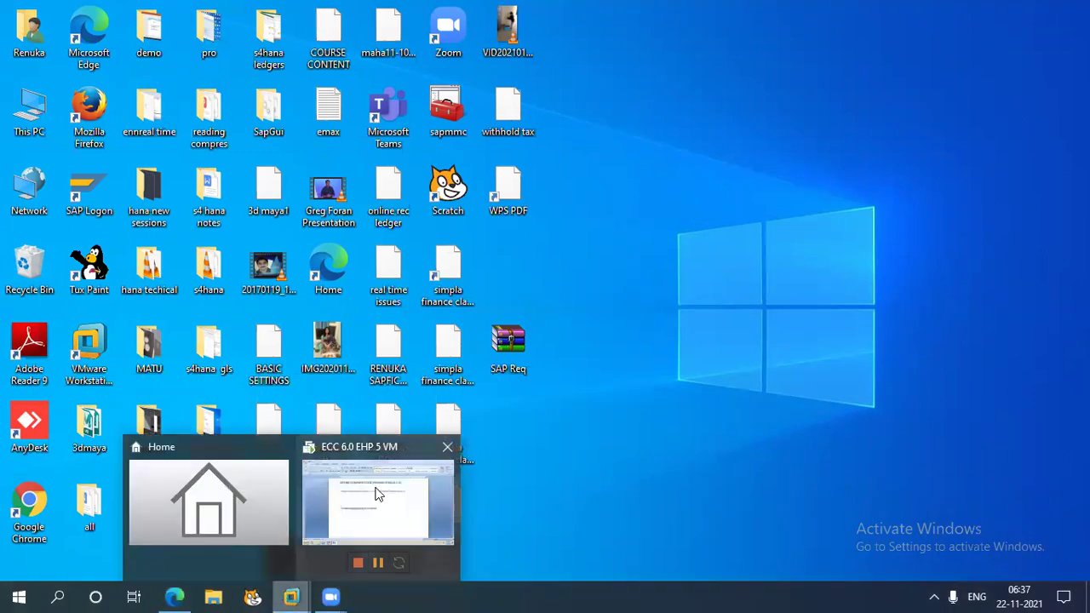
pyautogui.click(378, 494)
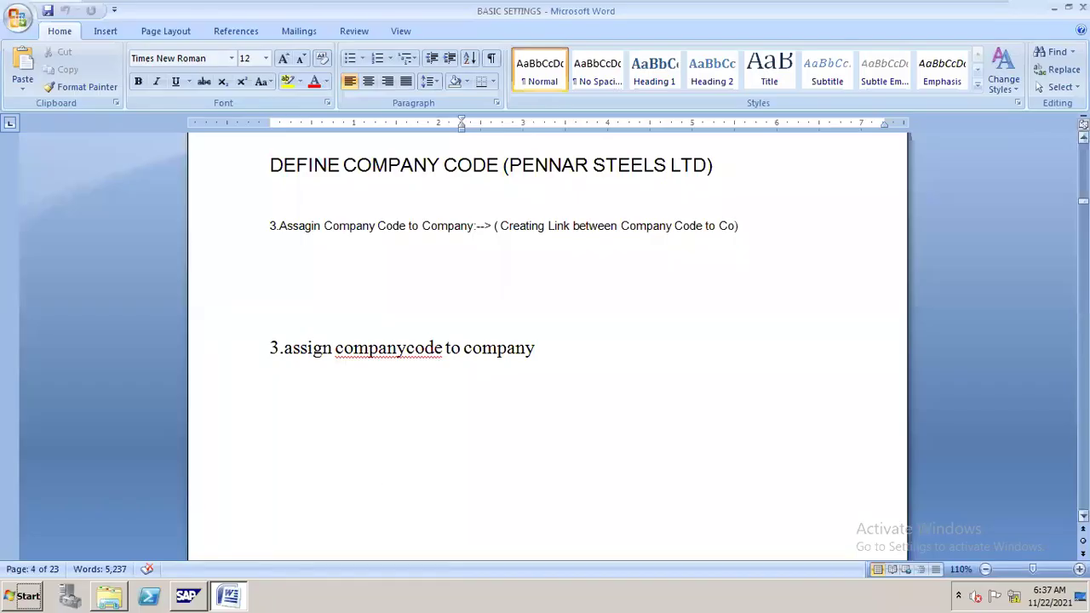
# Scroll BASIC SETTINGS to page 17, Field Status Variant and Field Status Groups, then minimise Word.
pyautogui.moveTo(1083, 201); pyautogui.dragTo(1082, 342)
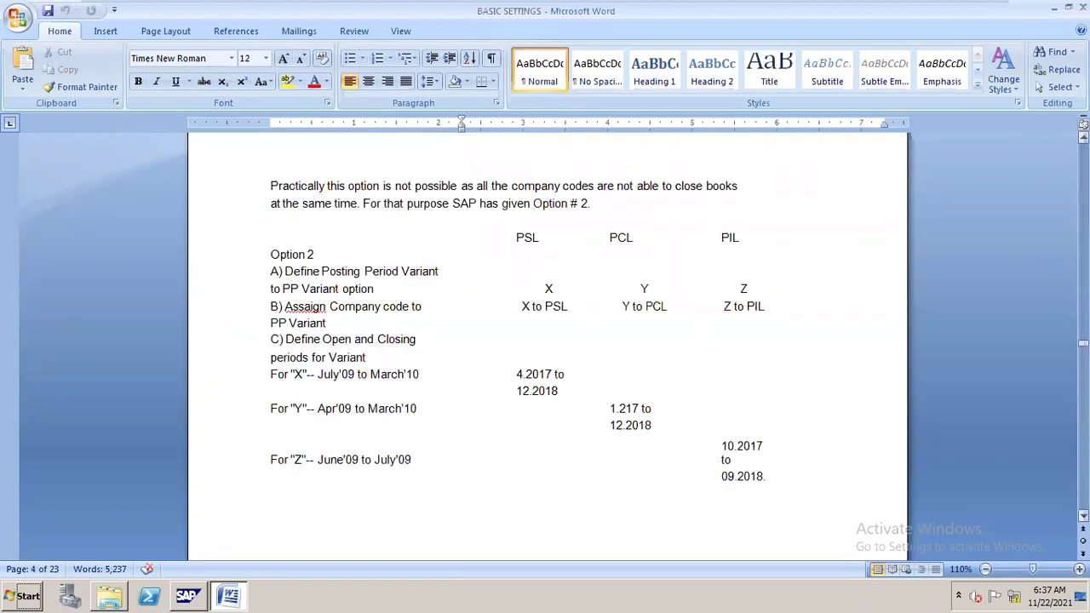
pyautogui.moveTo(1083, 342); pyautogui.dragTo(1083, 402)
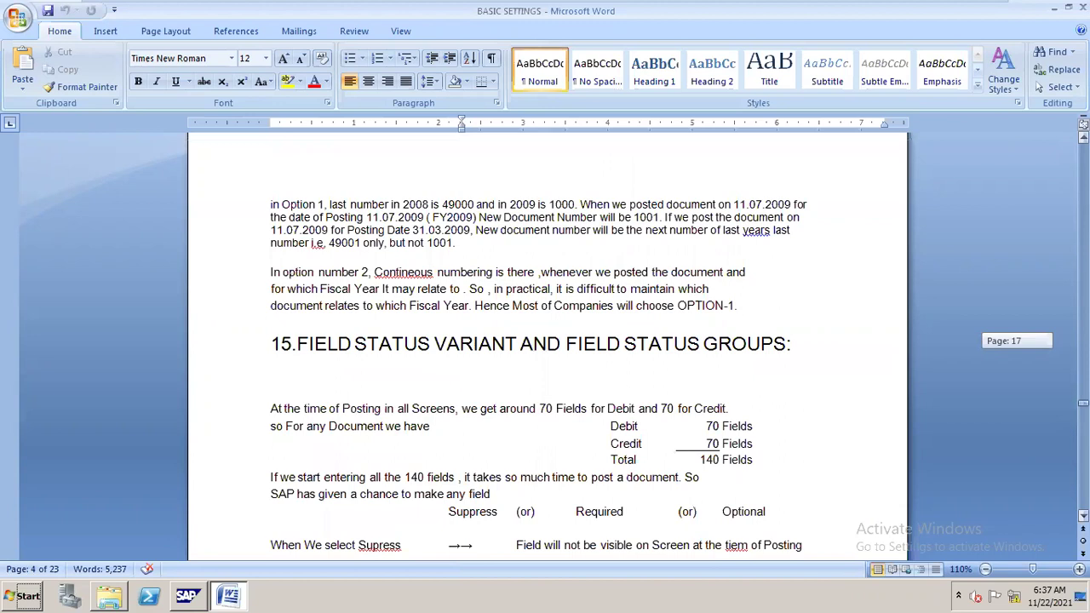
pyautogui.moveTo(1083, 402); pyautogui.dragTo(1083, 401)
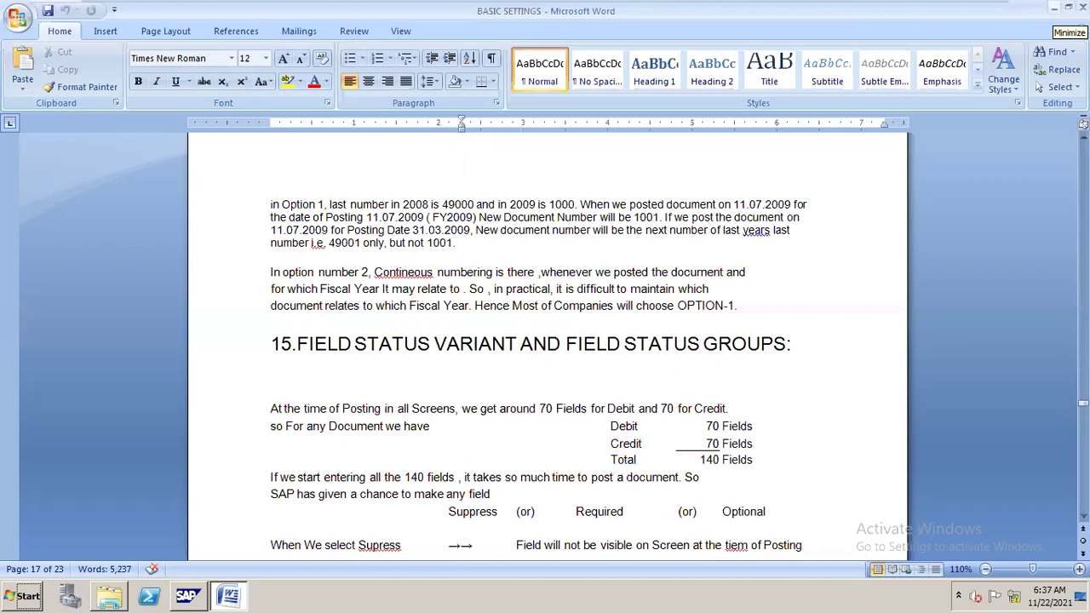
pyautogui.click(1053, 7)
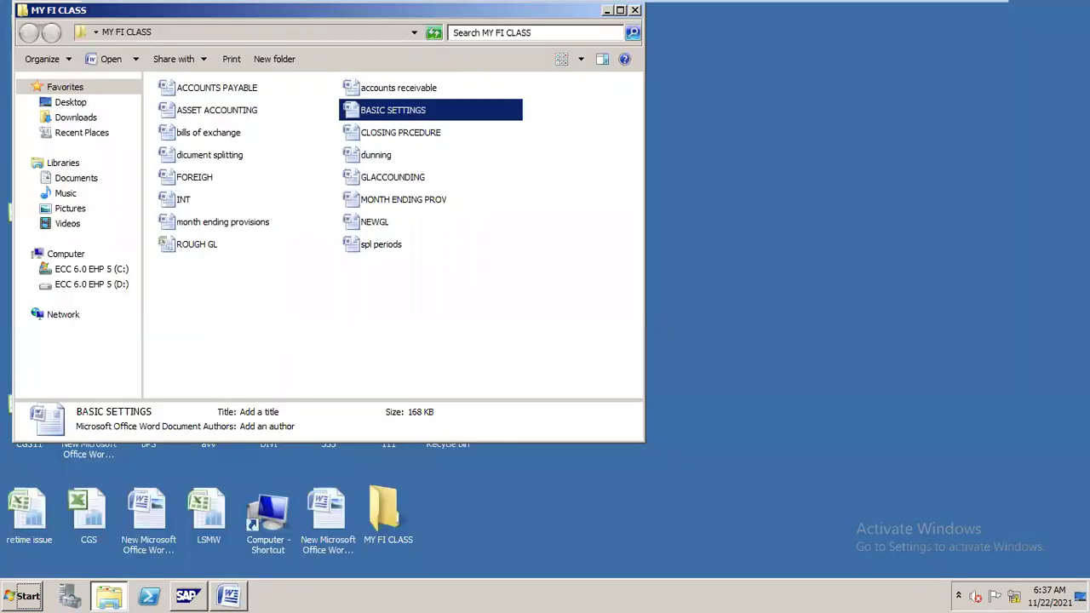
# Minimise the MY FI CLASS folder, select SAP Management Console, and dismiss its administrator prompt.
pyautogui.moveTo(687, 7)
pyautogui.click(604, 9)
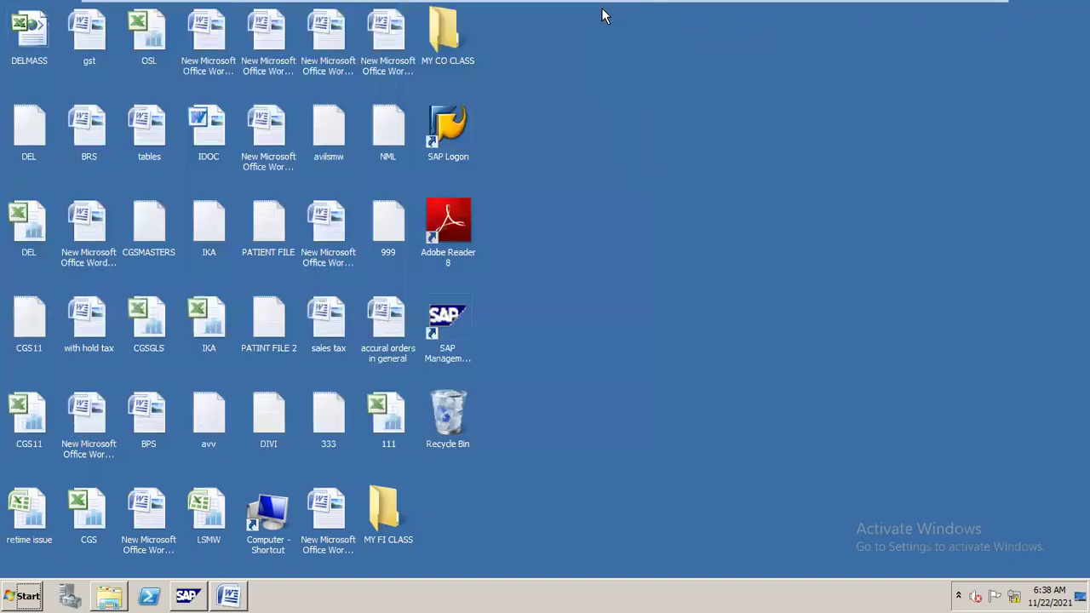
pyautogui.click(449, 315)
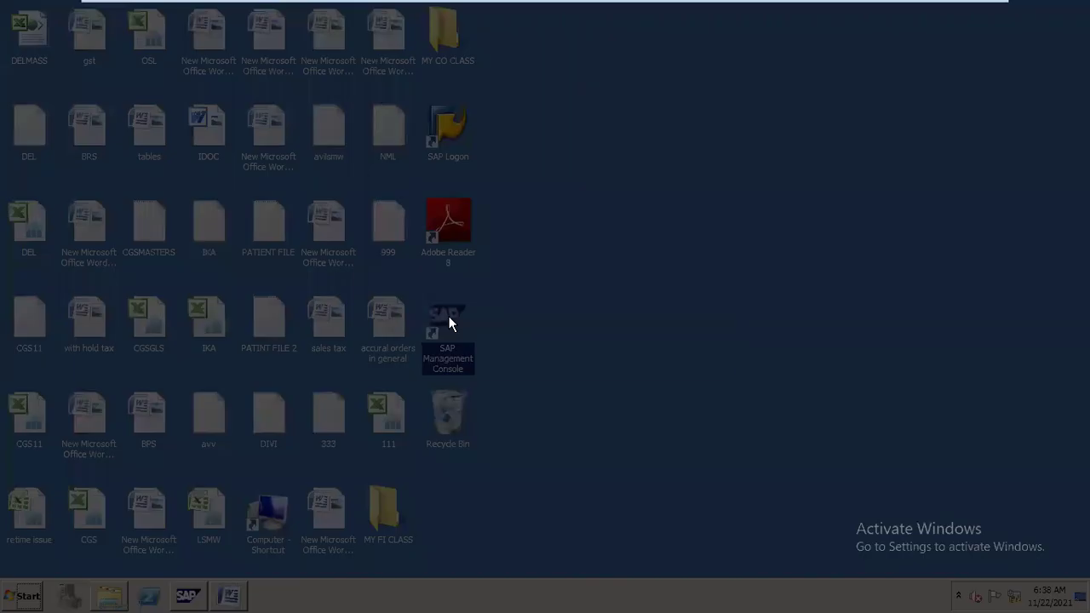
pyautogui.click(713, 209)
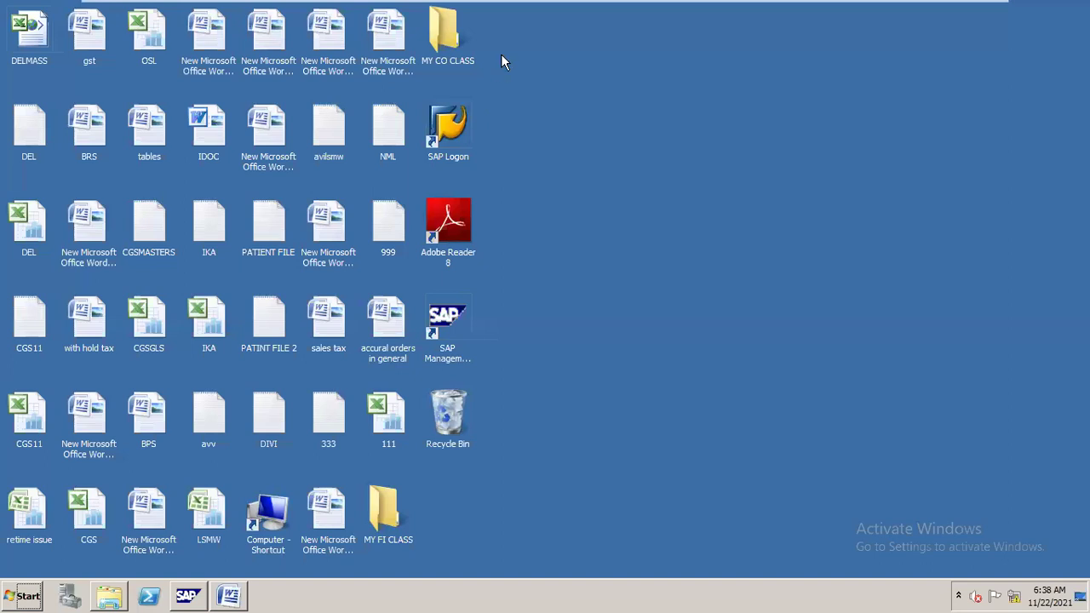
# Launch SAP Logon and return to BASIC SETTINGS page 17's Suppress, Required and Optional explanations.
pyautogui.doubleClick(450, 131)
pyautogui.click(231, 589)
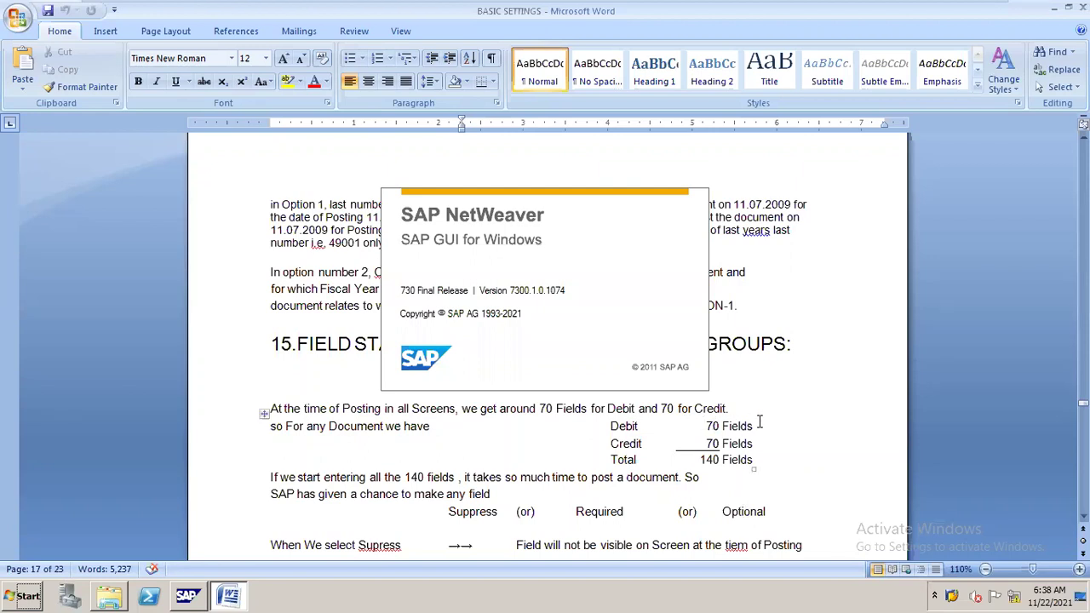
pyautogui.moveTo(743, 445); pyautogui.dragTo(757, 443)
pyautogui.click(759, 443)
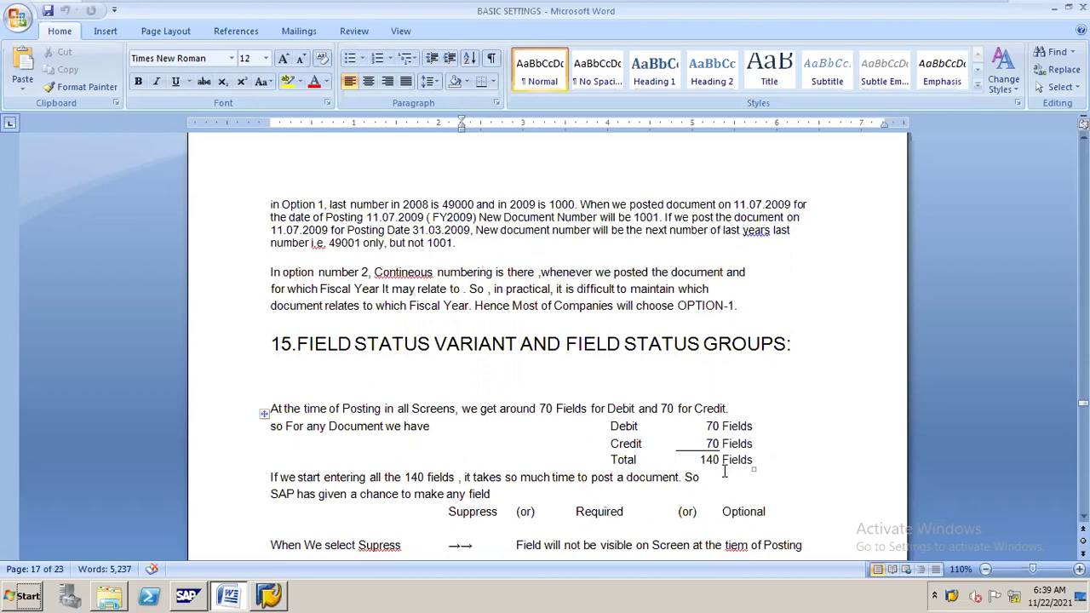
pyautogui.click(591, 409)
# Scroll to section 15 on the 140 debit and credit posting fields and click into its heading.
pyautogui.moveTo(1082, 403); pyautogui.dragTo(1083, 407)
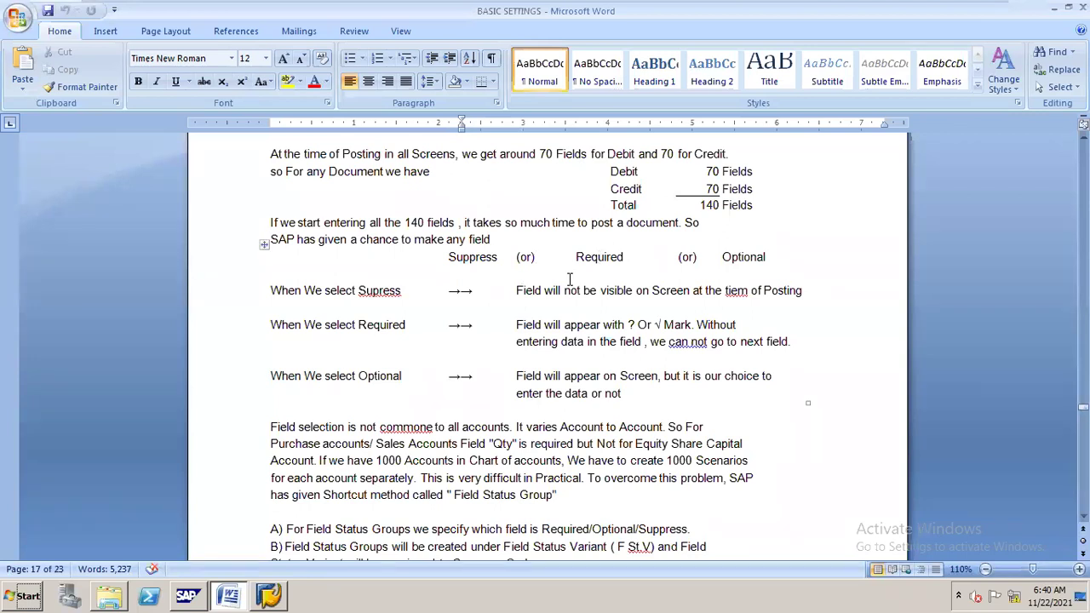
pyautogui.moveTo(1082, 407); pyautogui.dragTo(1082, 403)
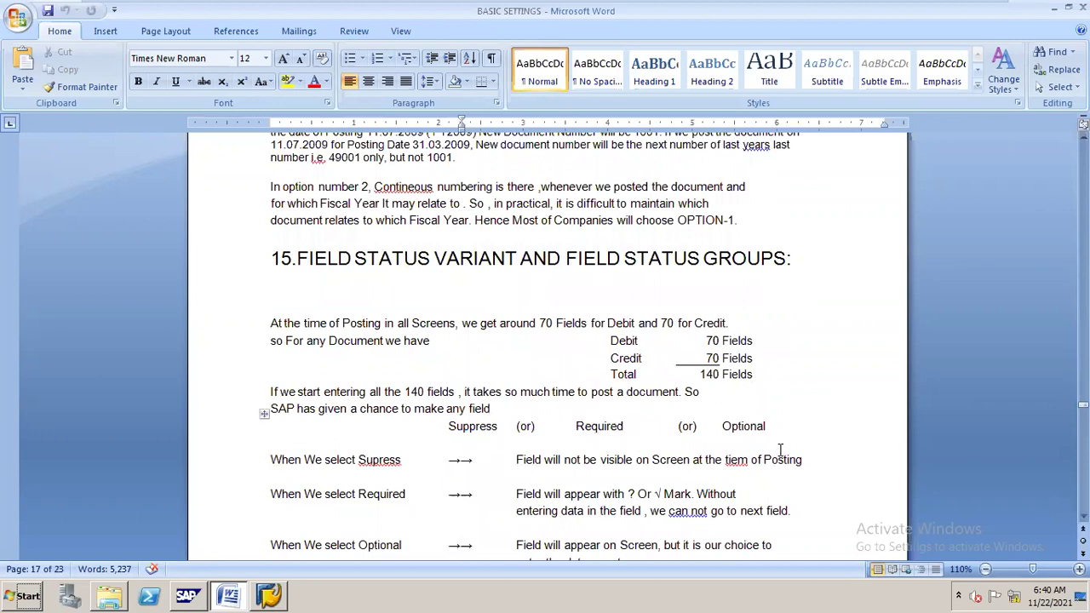
pyautogui.click(625, 258)
# Select part of the section 15 heading and scroll to page 18's cash-to-equity-share-capital posting example.
pyautogui.hotkey('shift', 'Right')
pyautogui.hotkey('shift', 'Right')
pyautogui.hotkey('shift', 'Right')
pyautogui.hotkey('shift', 'Right')
pyautogui.hotkey('shift', 'Right')
pyautogui.hotkey('shift', 'Right')
pyautogui.hotkey('shift', 'Right')
pyautogui.hotkey('shift', 'Right')
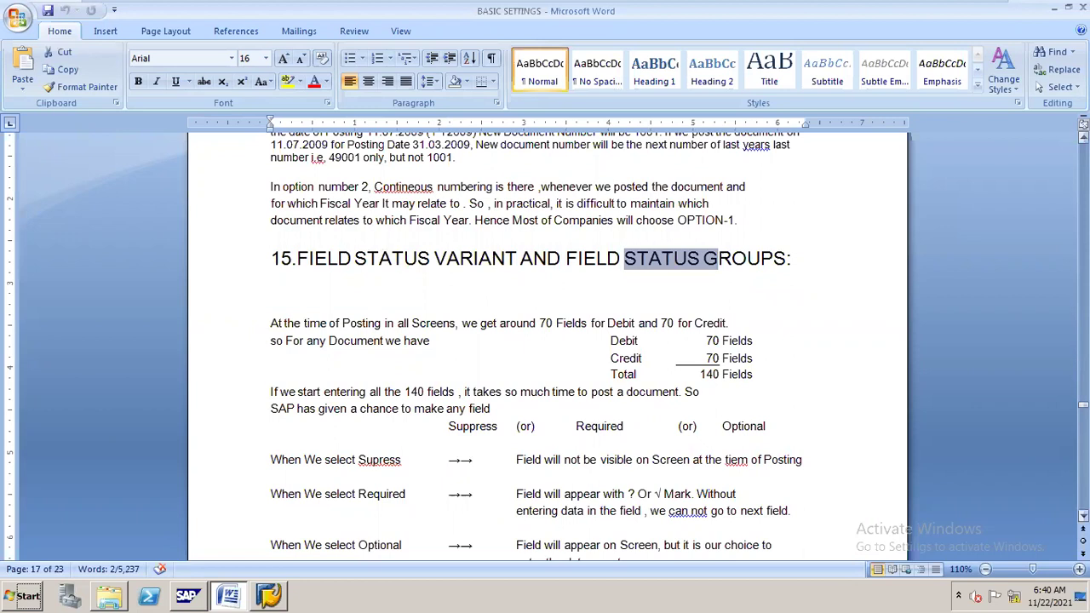
pyautogui.moveTo(1083, 404); pyautogui.dragTo(1082, 420)
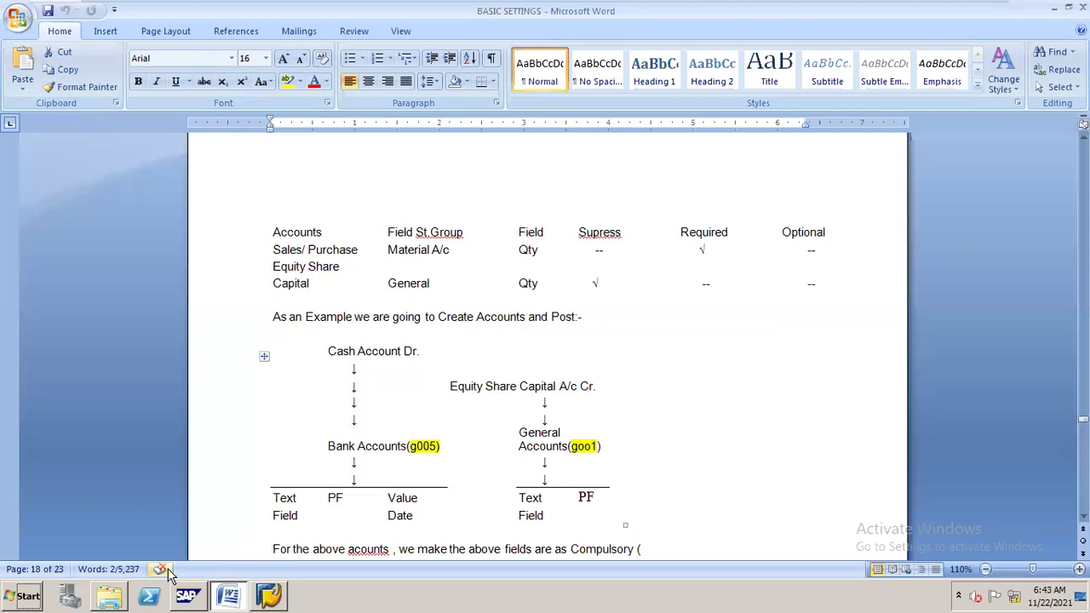
pyautogui.moveTo(264, 577)
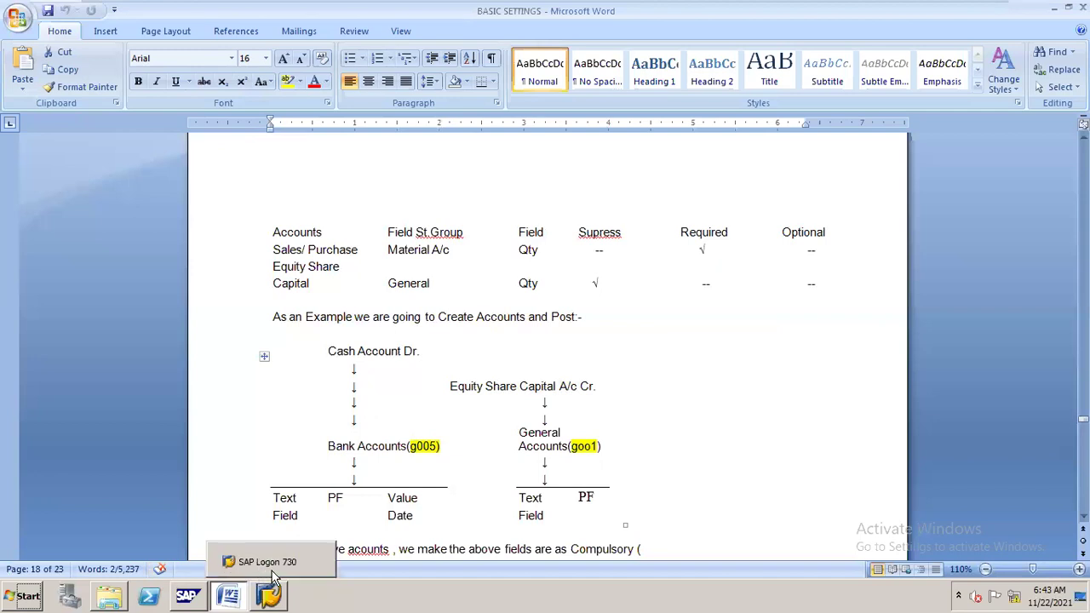
# Log on to the FICO connection with the saved user name and password.
pyautogui.click(277, 577)
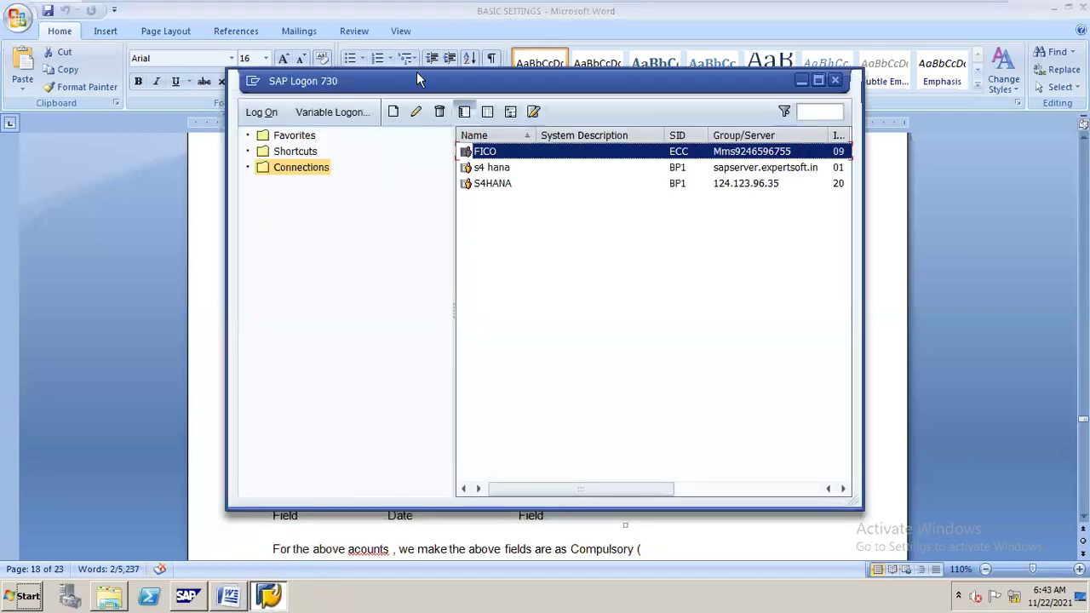
pyautogui.doubleClick(491, 154)
pyautogui.doubleClick(491, 159)
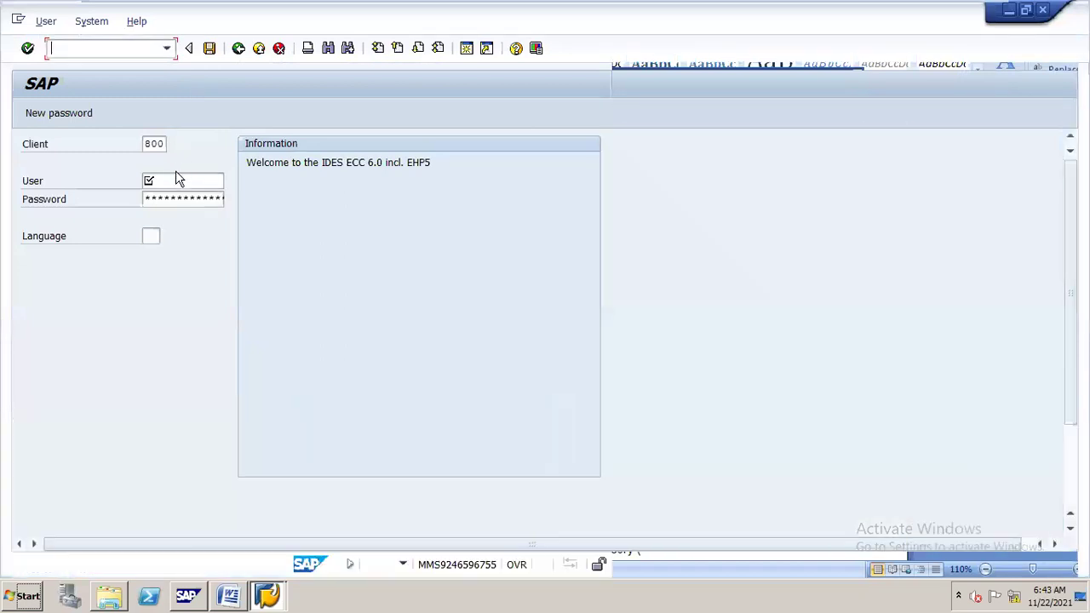
pyautogui.click(181, 179)
pyautogui.write('sap')
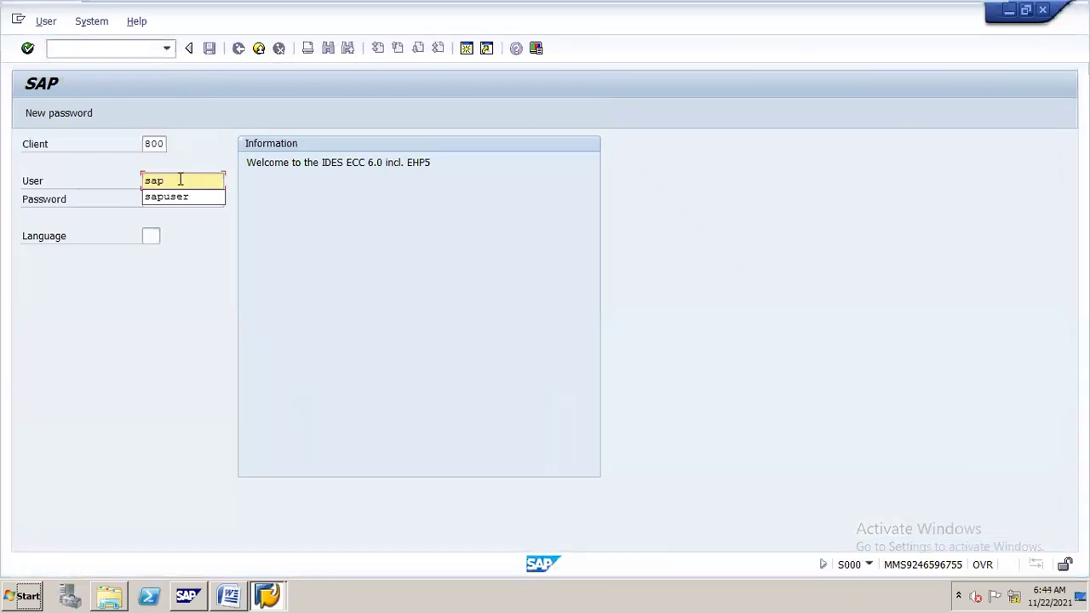
pyautogui.press('Down')
pyautogui.press('Return')
pyautogui.press('Tab')
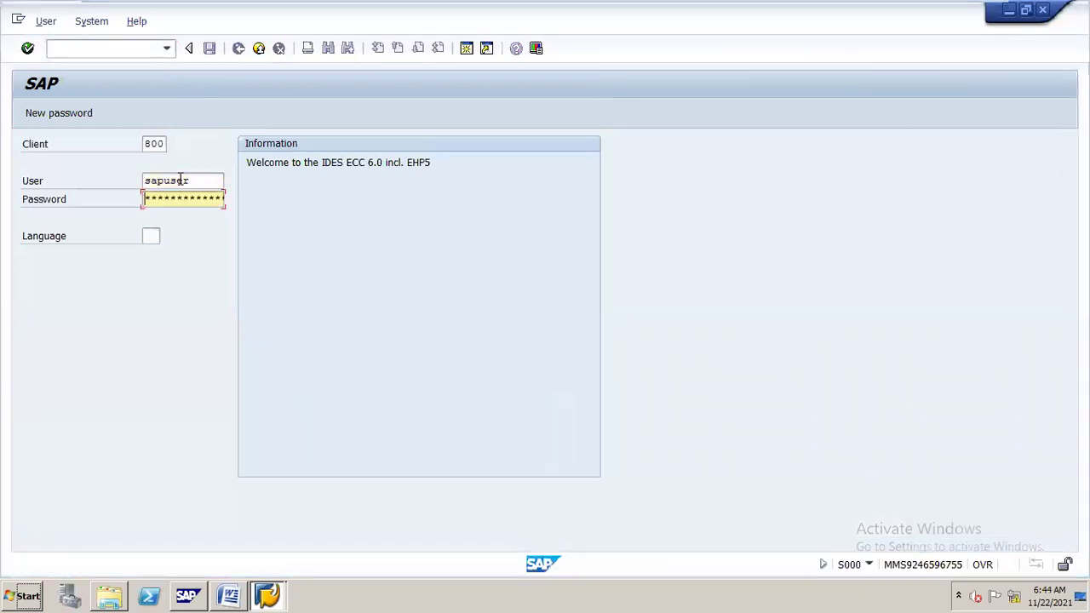
pyautogui.press('Return')
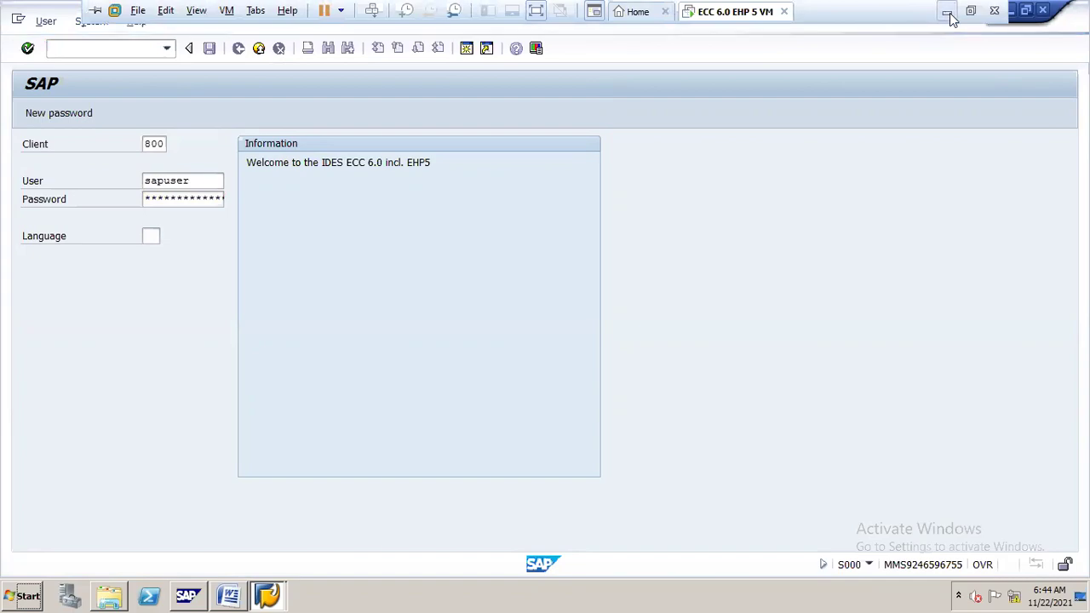
# Minimise and restore the full-screen SAP virtual machine twice.
pyautogui.click(947, 13)
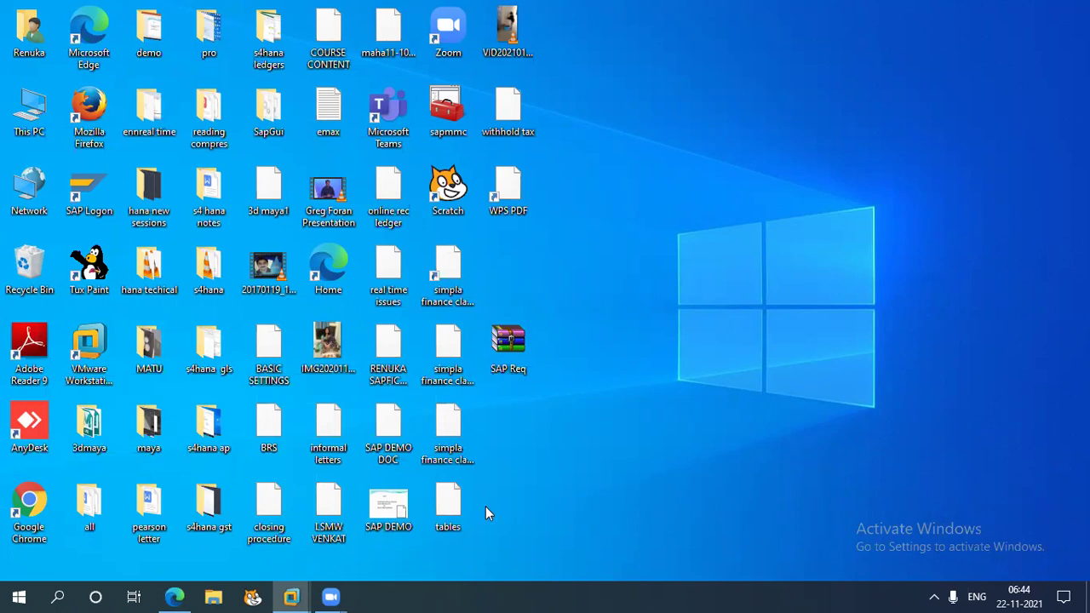
pyautogui.moveTo(293, 596)
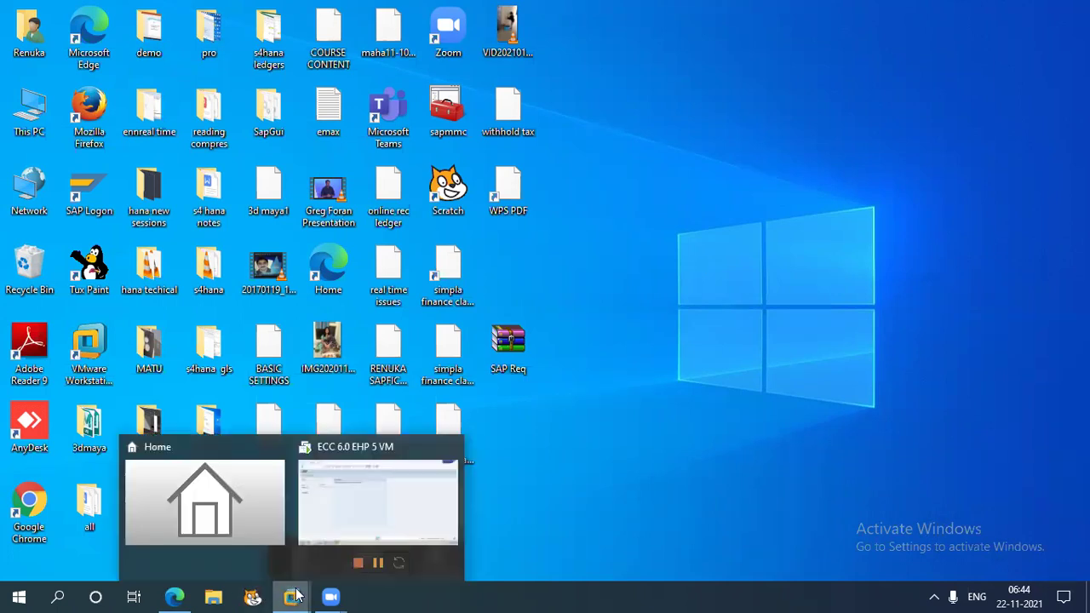
pyautogui.click(407, 495)
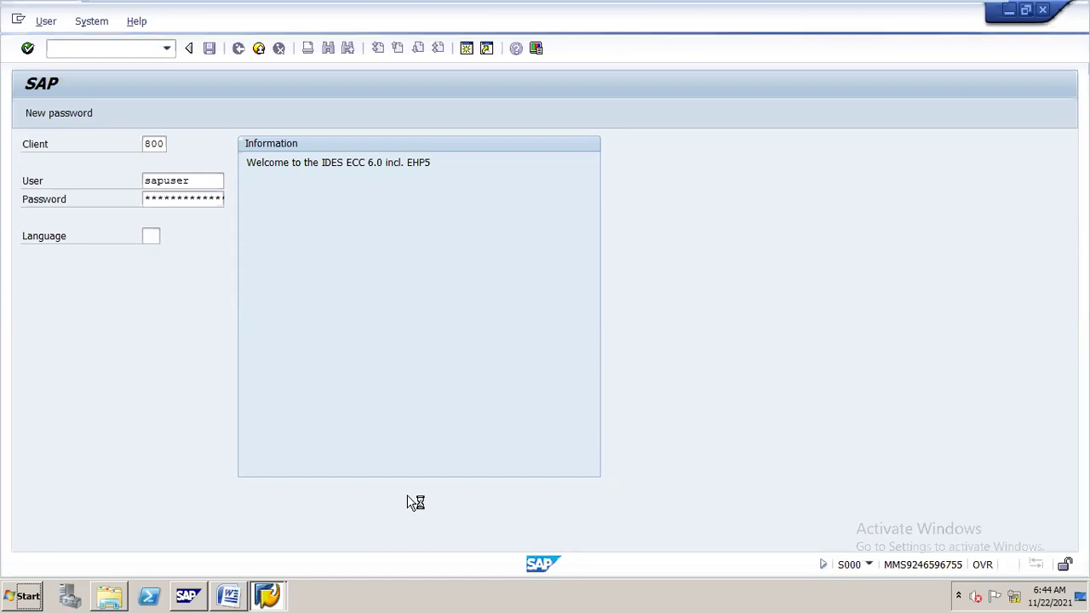
pyautogui.moveTo(911, 5)
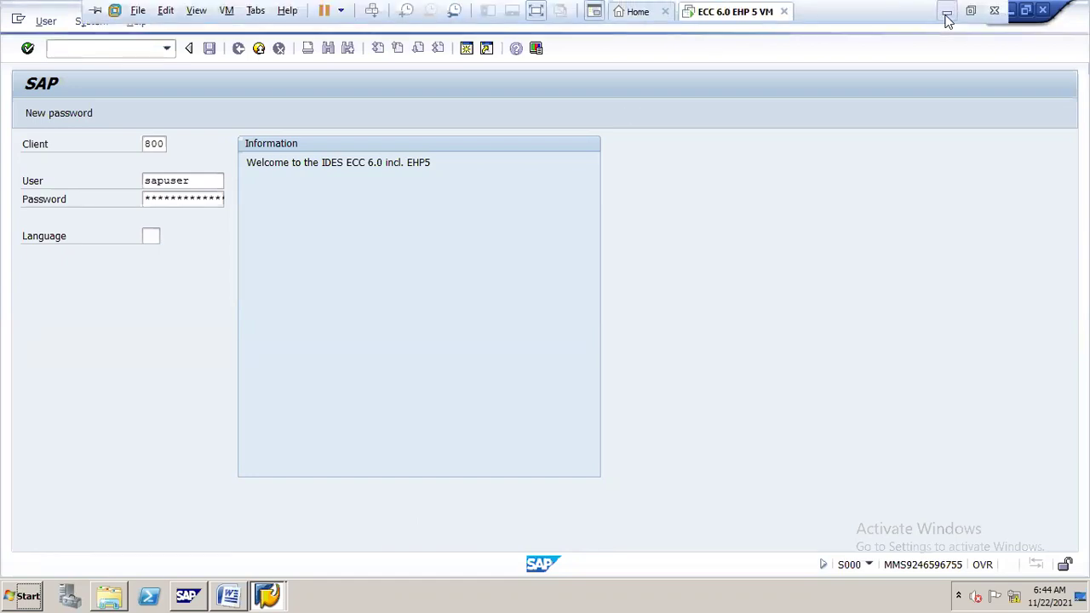
pyautogui.click(947, 15)
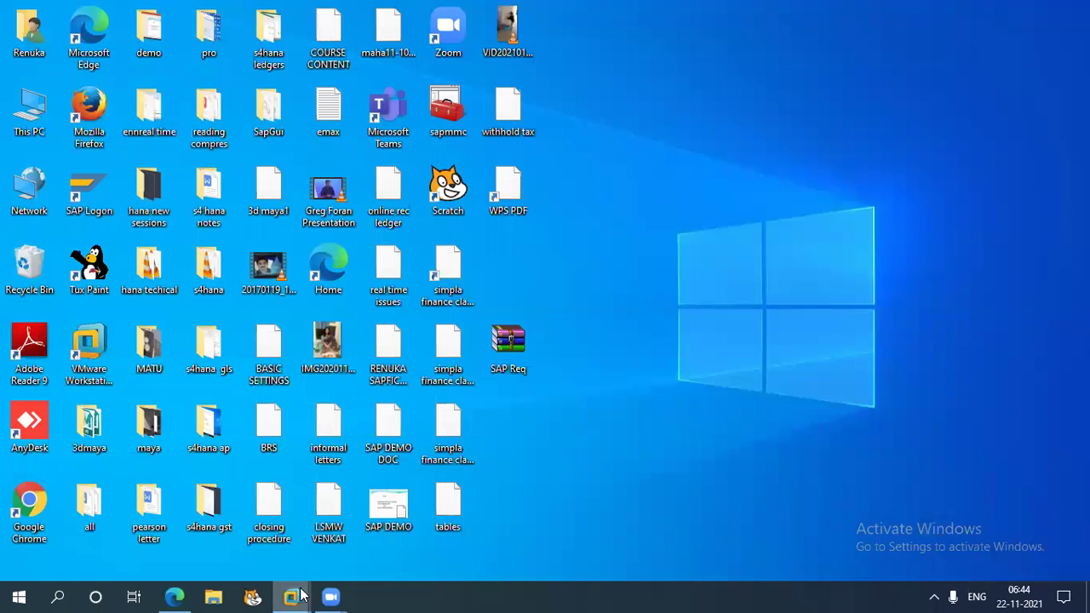
pyautogui.moveTo(303, 596)
pyautogui.click(381, 532)
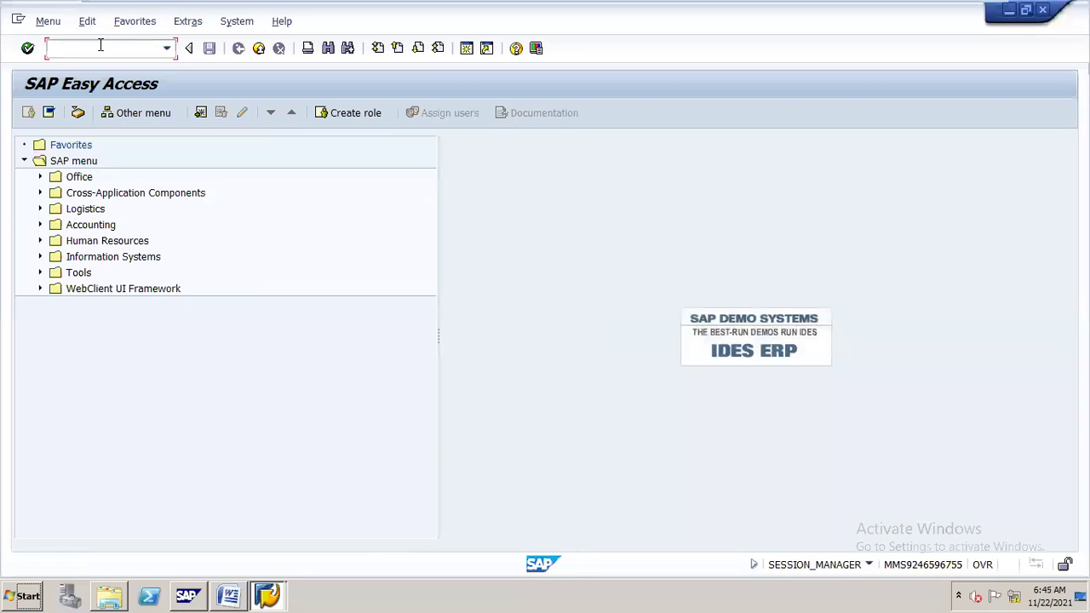
# Run transaction SPRO and open the SAP Reference IMG.
pyautogui.write('spro')
pyautogui.press('Return')
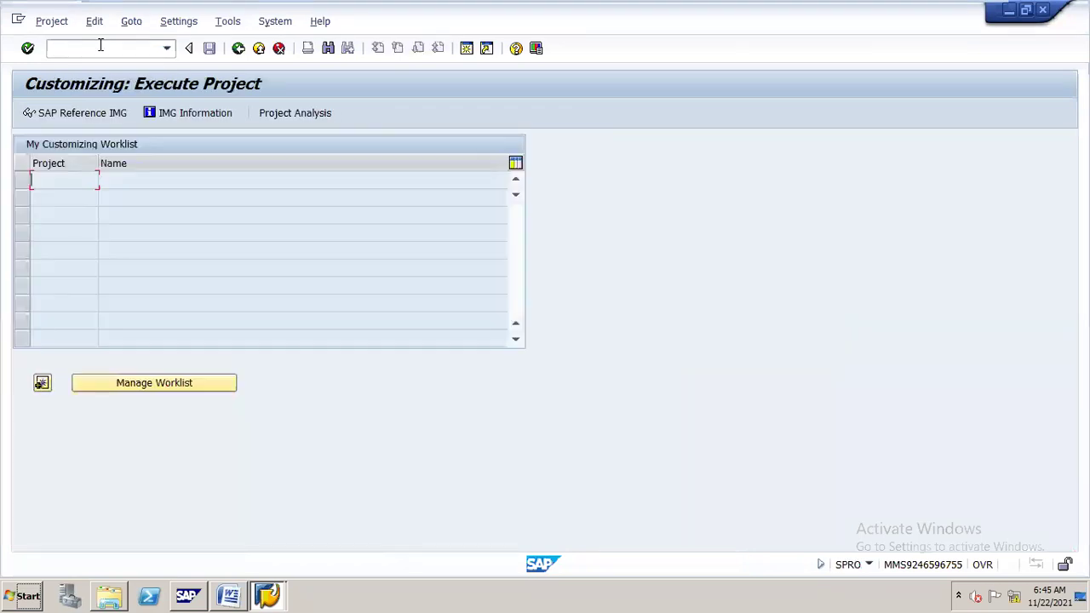
pyautogui.click(124, 115)
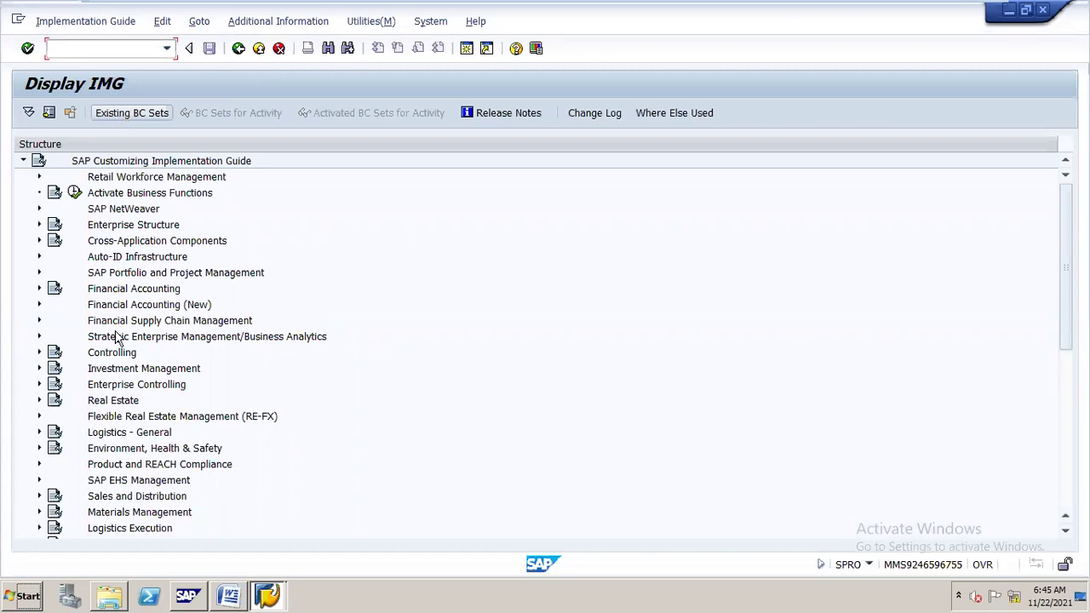
# Expand Financial Accounting > Financial Accounting Global Settings > Document down to Line Item.
pyautogui.click(115, 295)
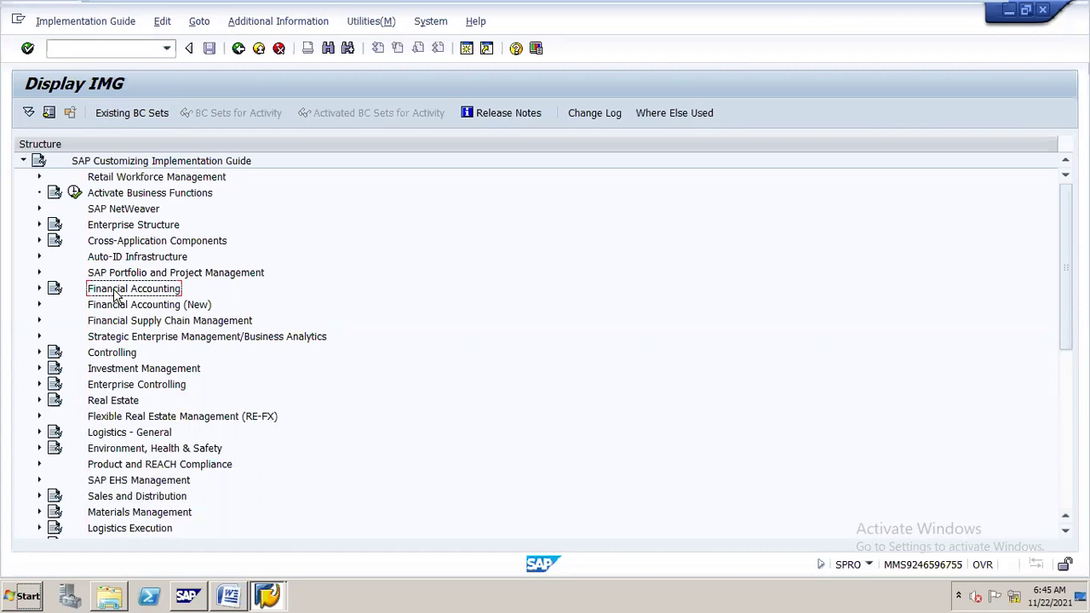
pyautogui.doubleClick(117, 292)
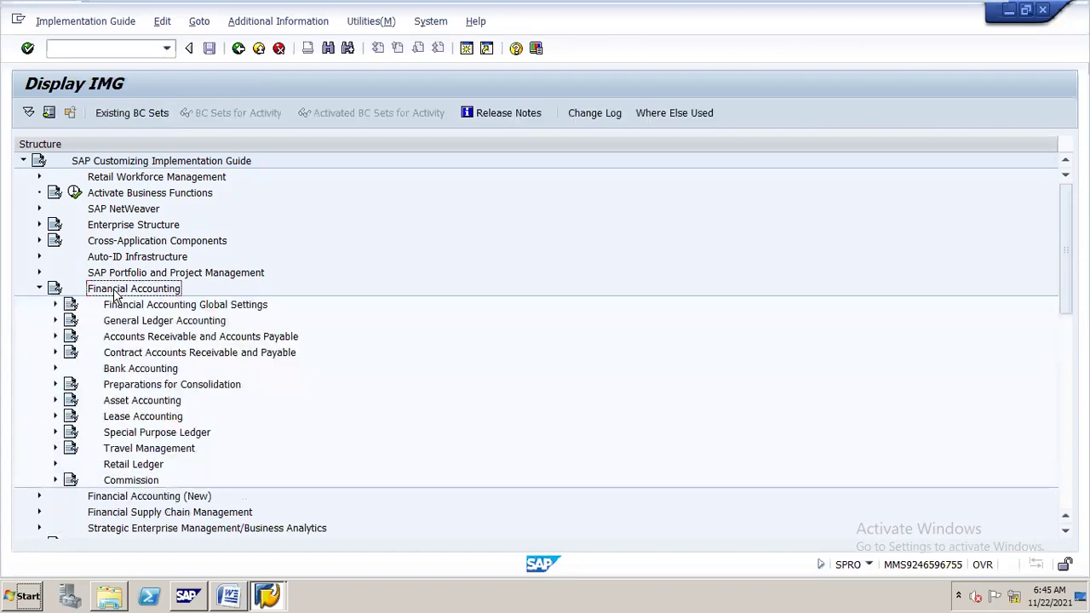
pyautogui.press('Down')
pyautogui.press('Down')
pyautogui.press('Down')
pyautogui.press('Up')
pyautogui.press('Right')
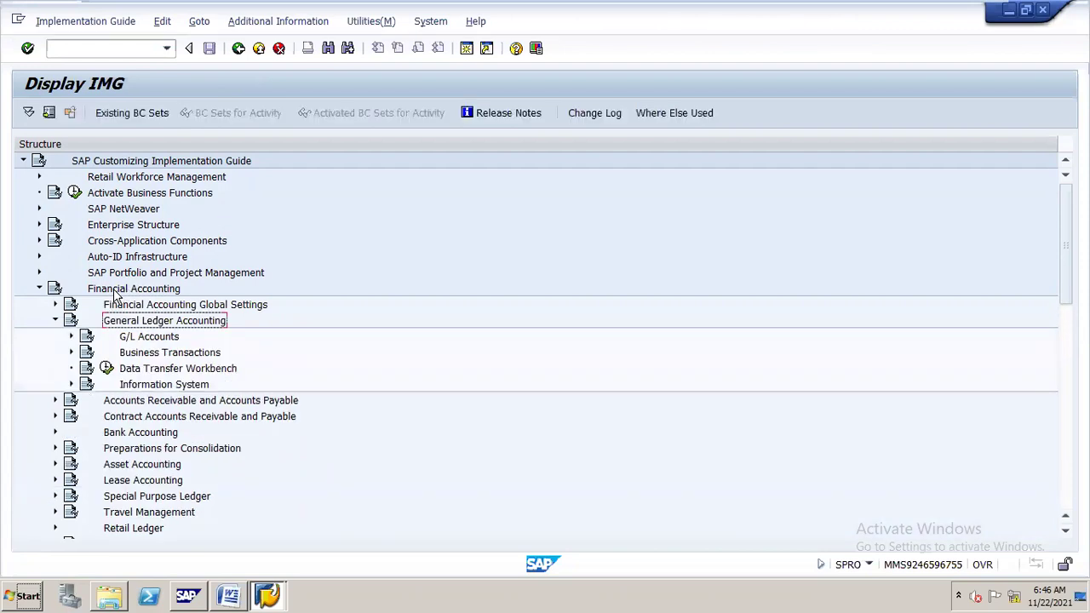
pyautogui.press('Up')
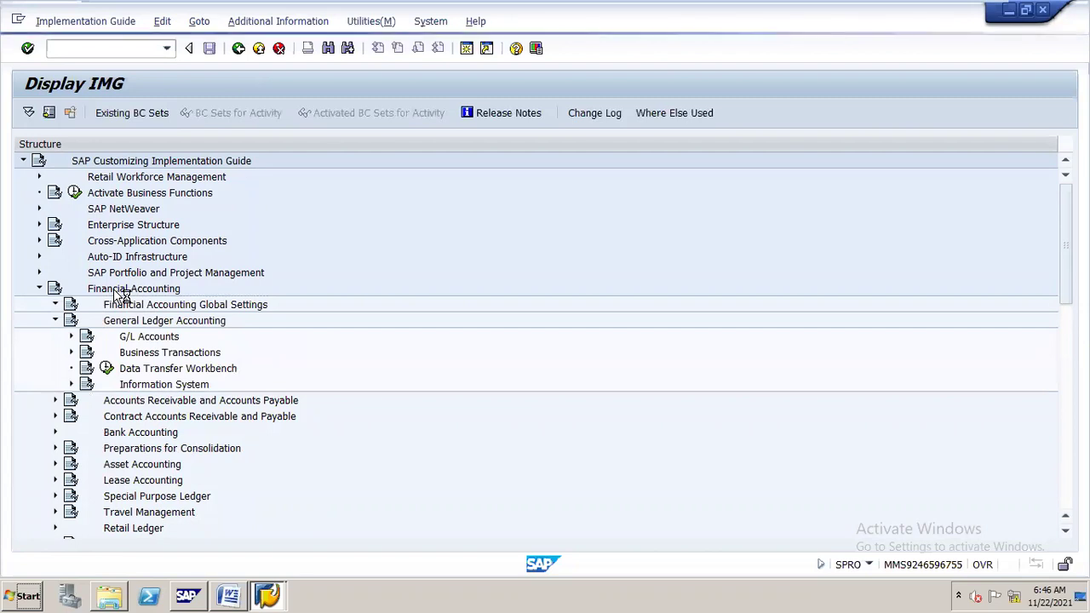
pyautogui.press('XF86MonBrightnessUp')
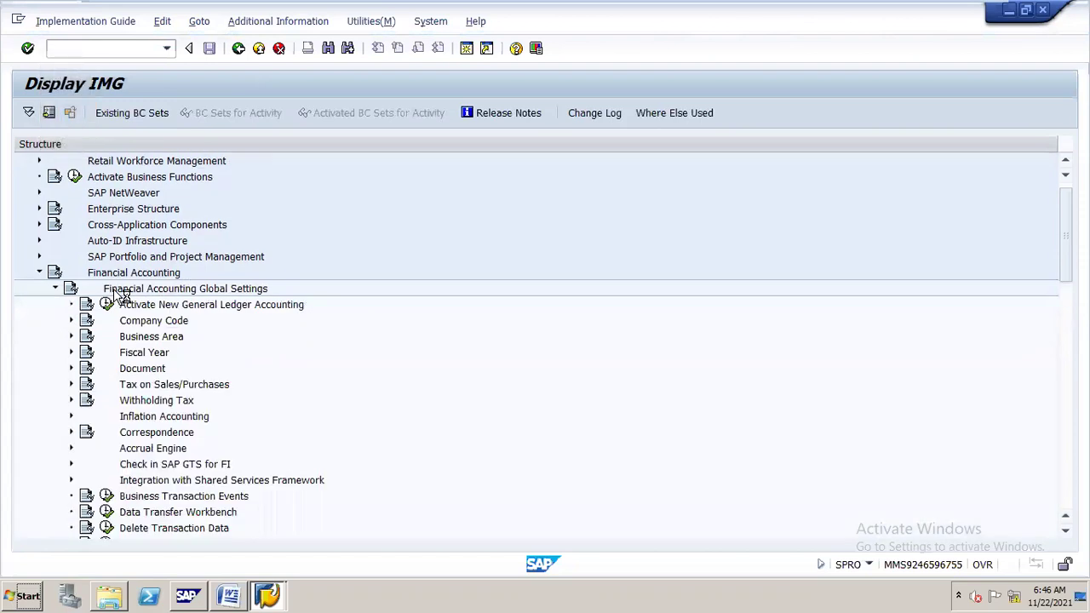
pyautogui.press('Down')
pyautogui.press('Down')
pyautogui.press('Down')
pyautogui.press('Down')
pyautogui.press('Down')
pyautogui.press('Right')
pyautogui.press('Down')
pyautogui.press('Down')
pyautogui.press('Down')
pyautogui.press('Down')
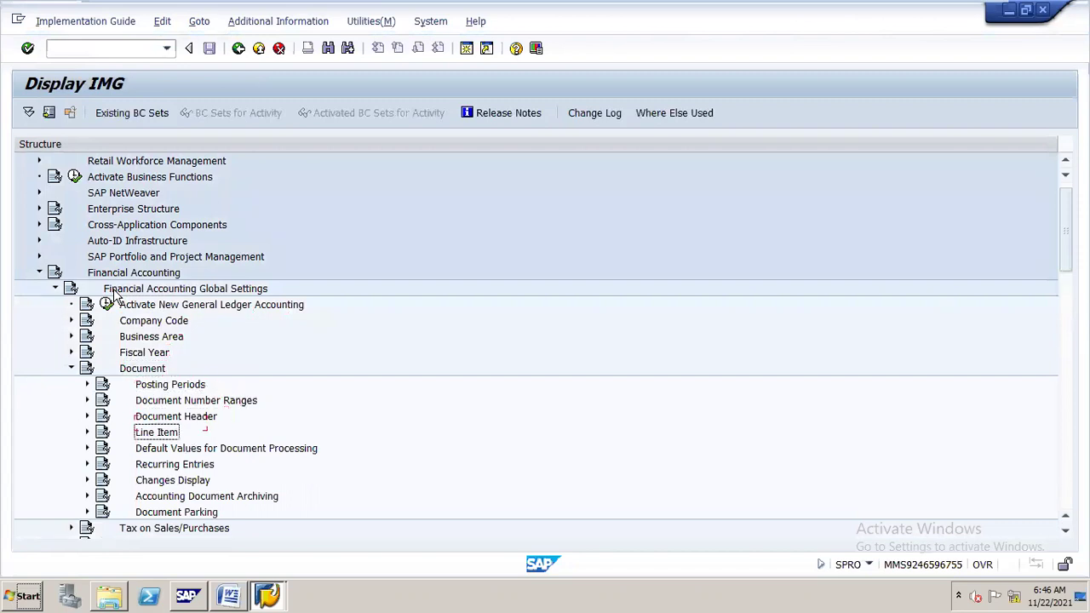
pyautogui.press('Right')
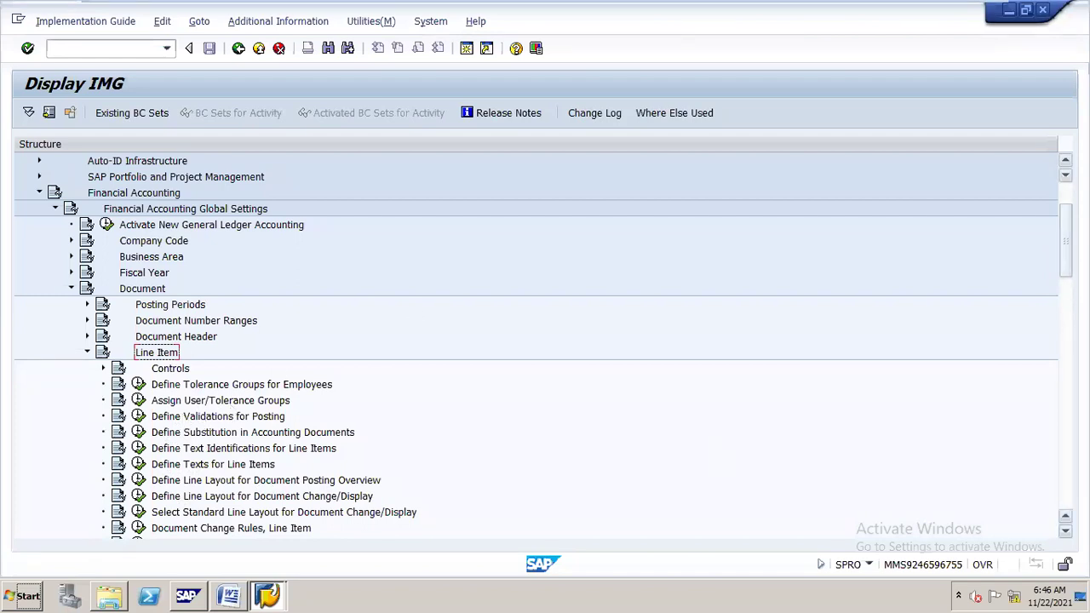
# Expand Line Item > Controls in the IMG and run Define Field Status Variants.
pyautogui.scroll(-3, 536, 341)
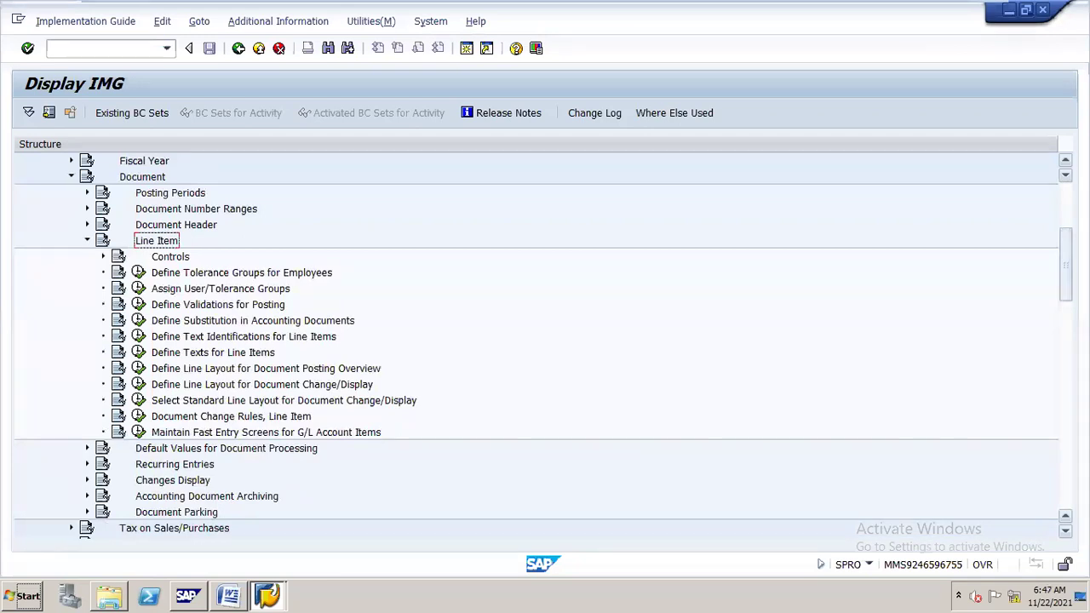
pyautogui.click(103, 257)
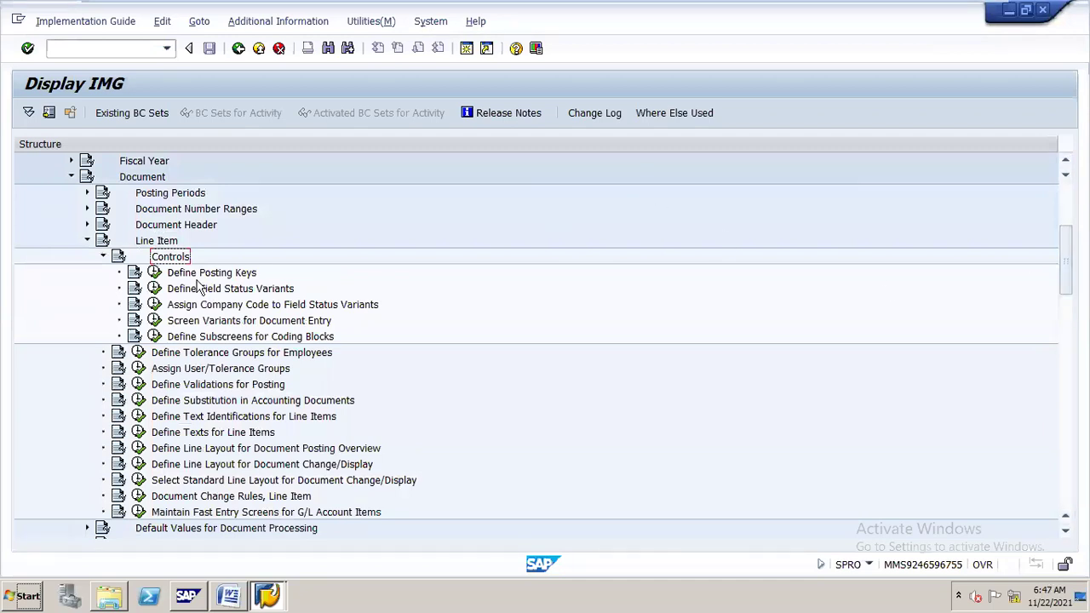
pyautogui.click(154, 290)
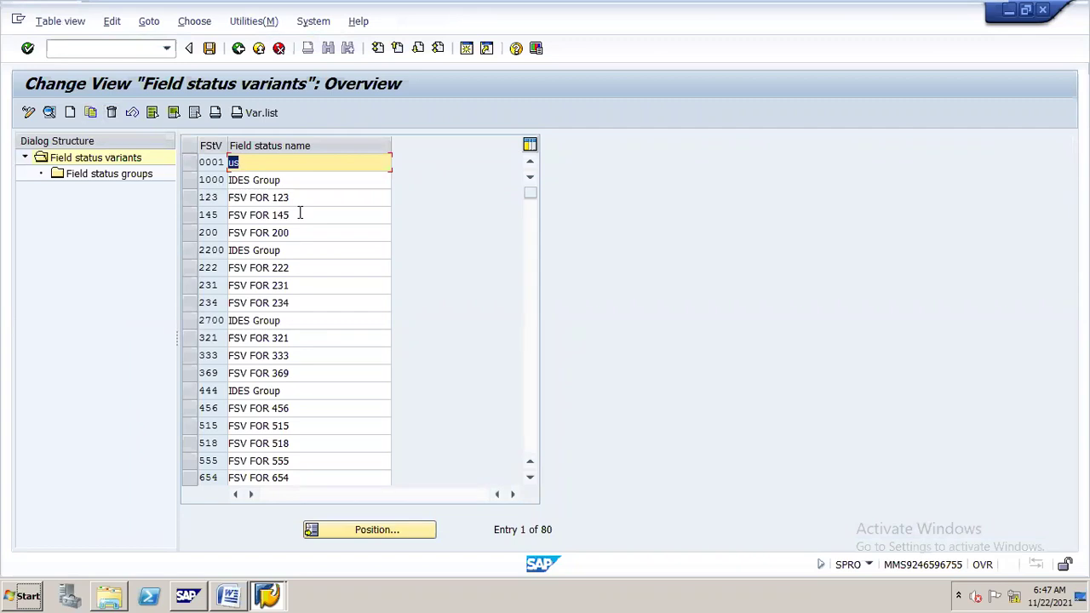
# Copy field status variant 1000 as new variant N16 named 'FSV FOR N16'.
pyautogui.click(195, 183)
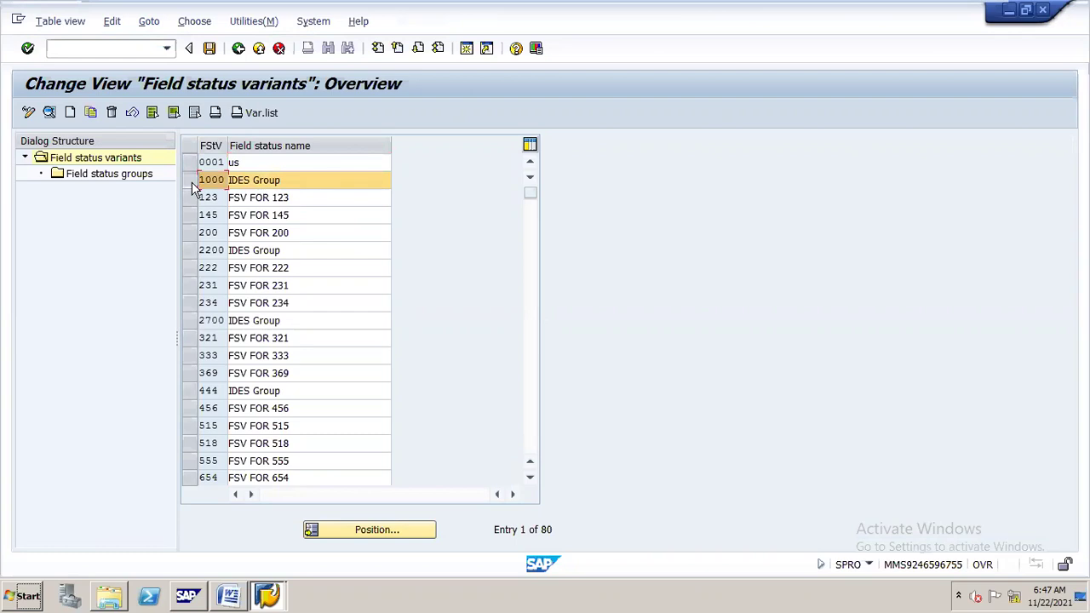
pyautogui.click(91, 113)
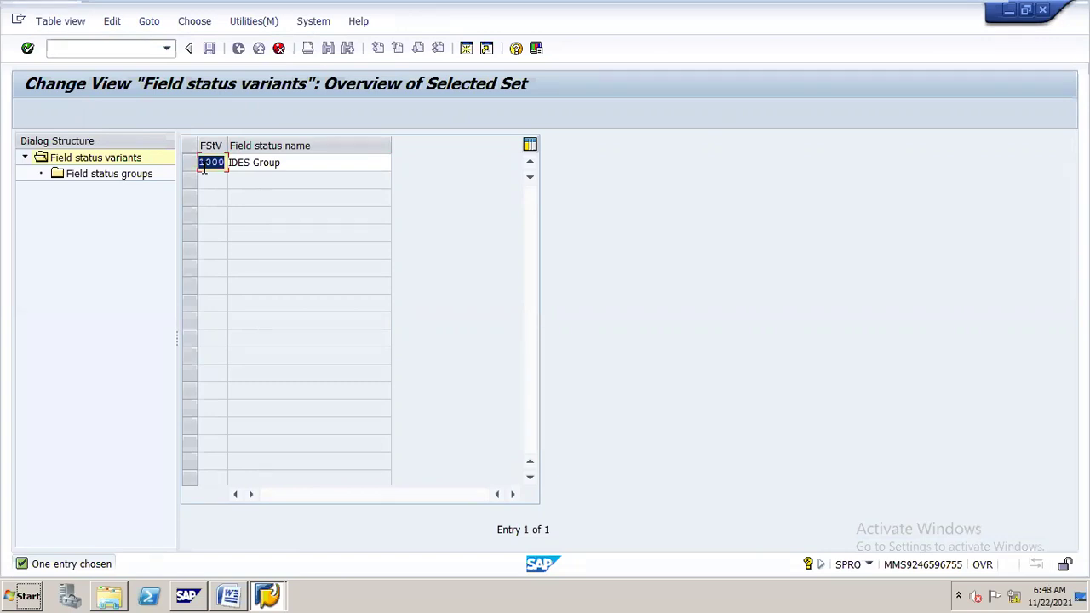
pyautogui.write('M16')
pyautogui.press('Tab')
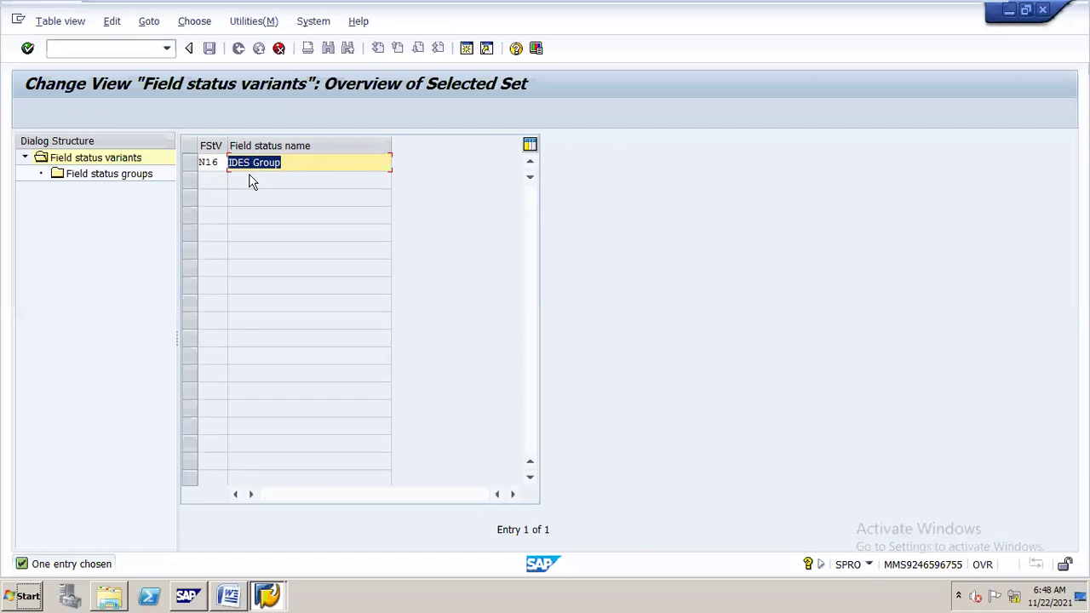
pyautogui.write('F')
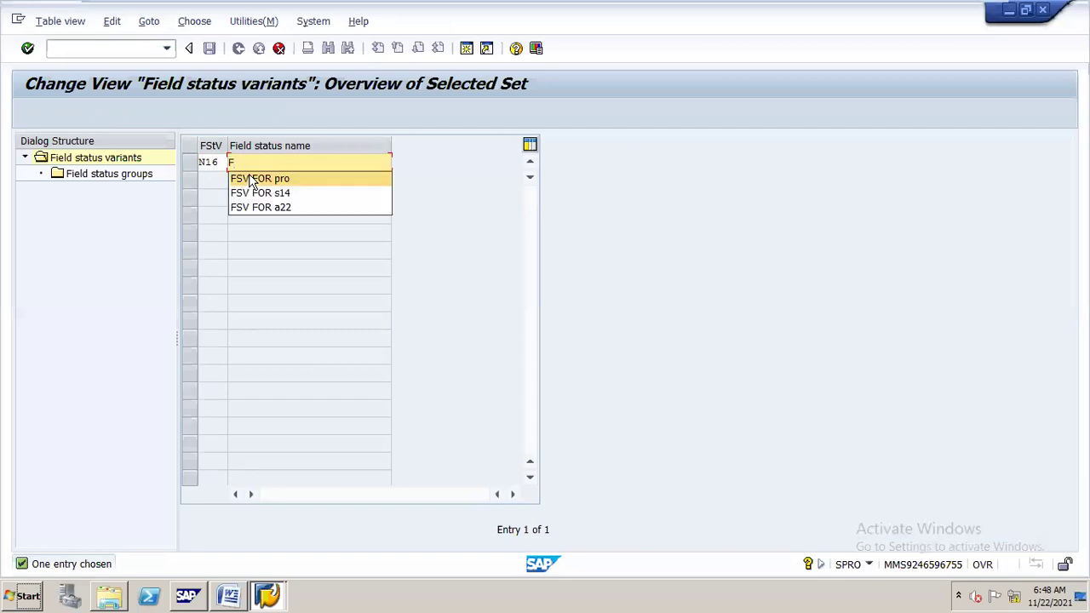
pyautogui.click(249, 181)
pyautogui.press('BackSpace')
pyautogui.press('BackSpace')
pyautogui.press('BackSpace')
pyautogui.write('N16')
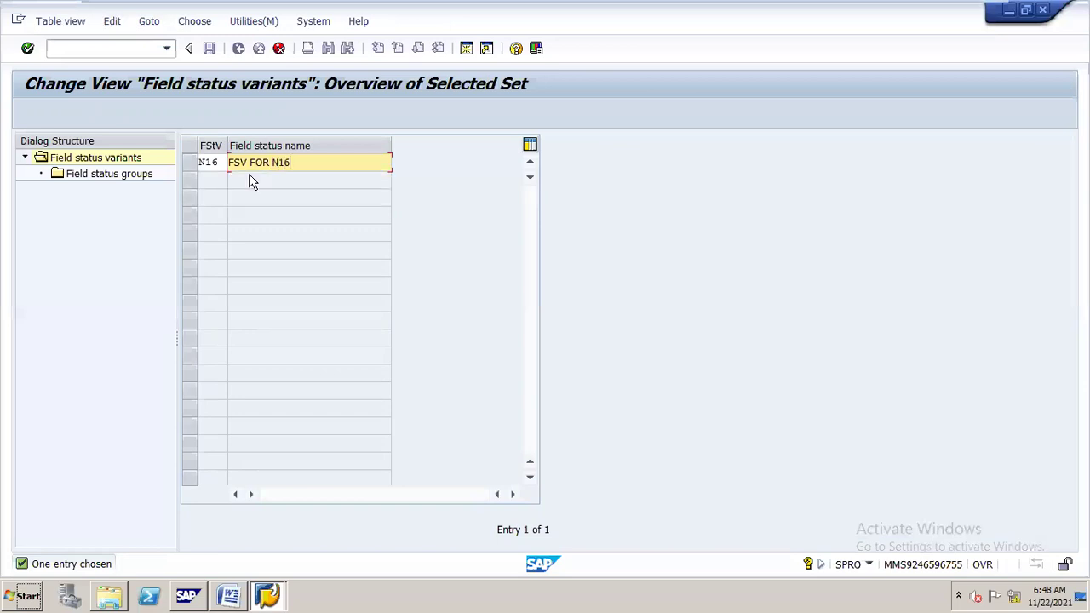
pyautogui.press('Return')
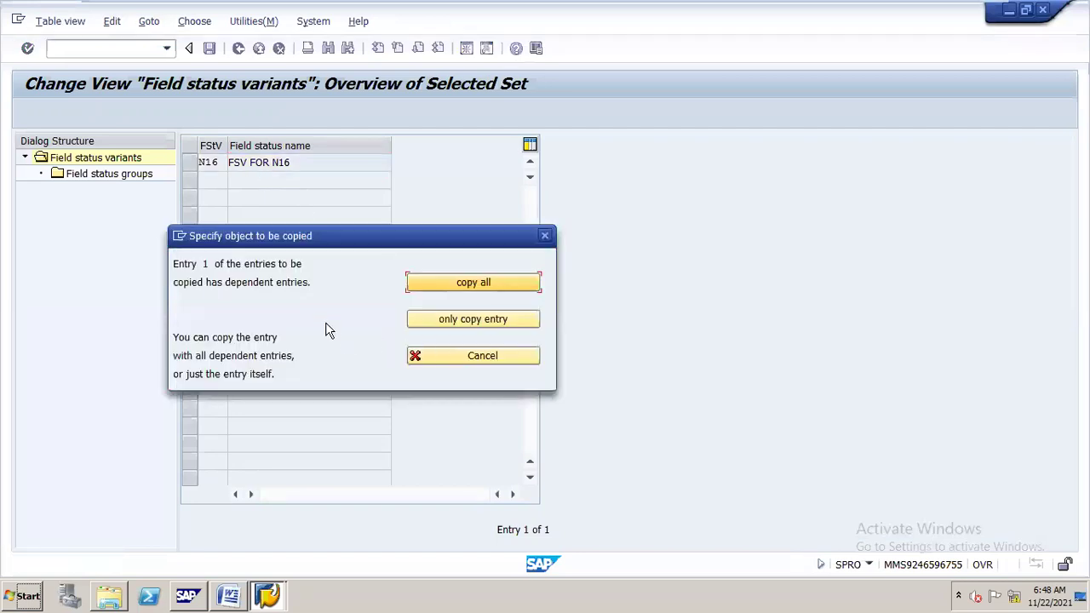
# Copy all 49 dependent entries from variant 1000 into N16 and acknowledge the count.
pyautogui.click(474, 282)
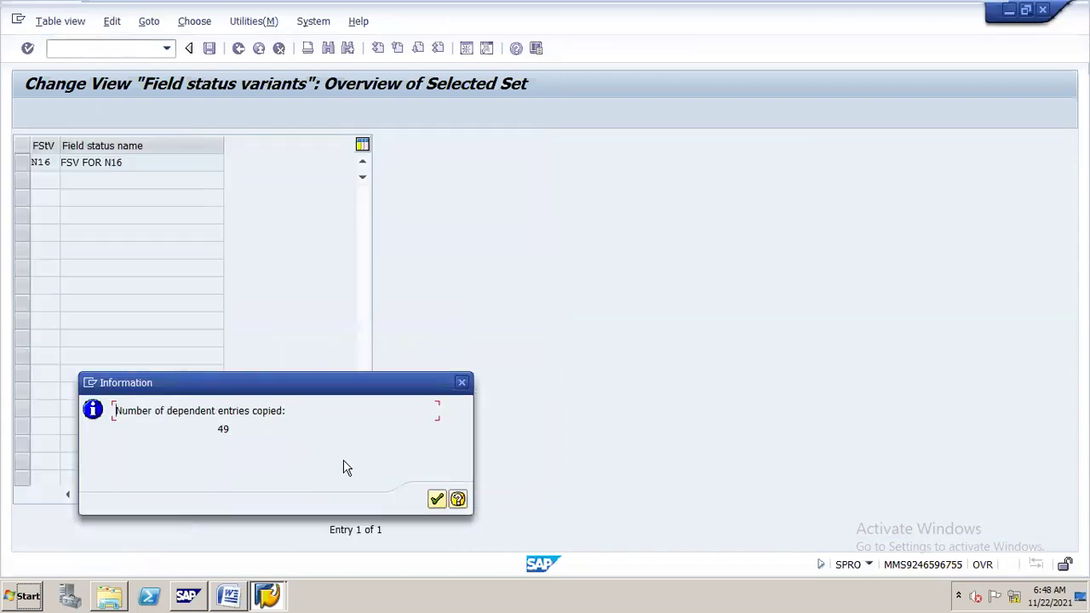
pyautogui.click(435, 500)
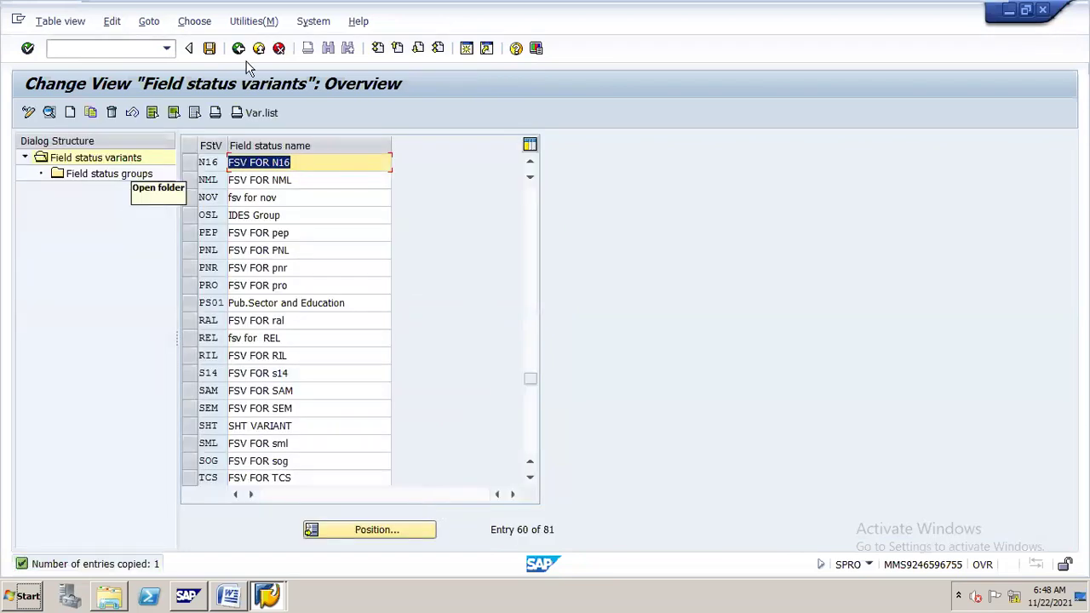
pyautogui.click(209, 48)
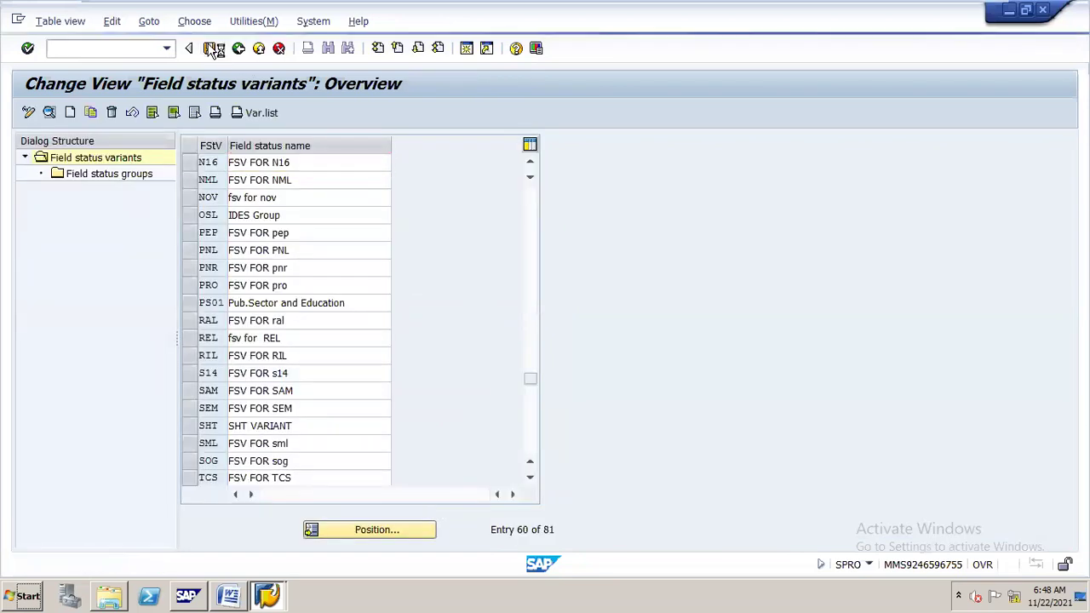
# Save variant N16 under the N16 CONFIGURATION customizing request from Own Requests.
pyautogui.click(212, 49)
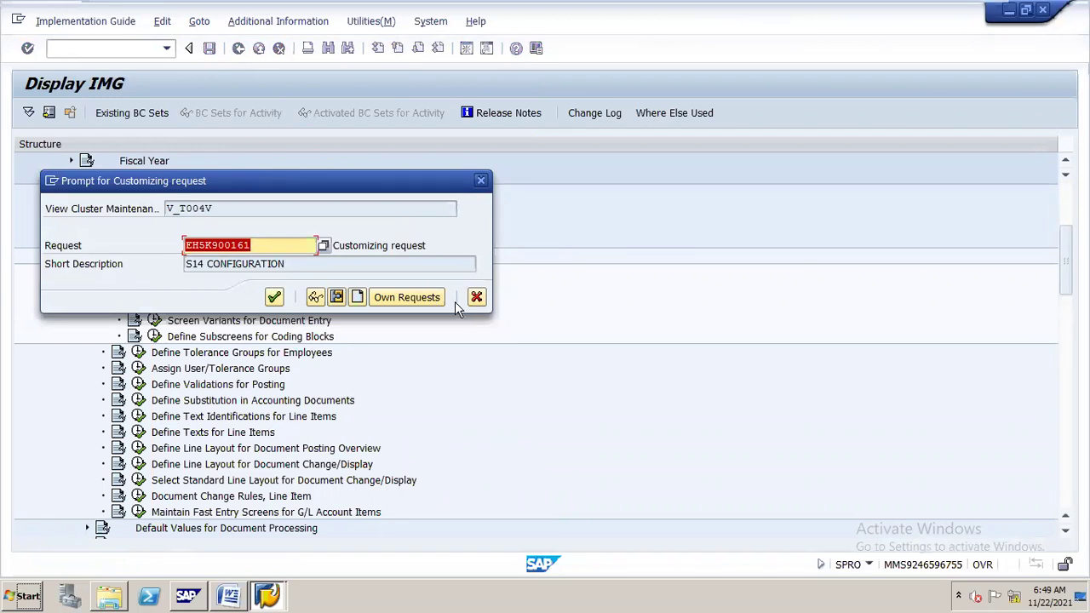
pyautogui.click(429, 296)
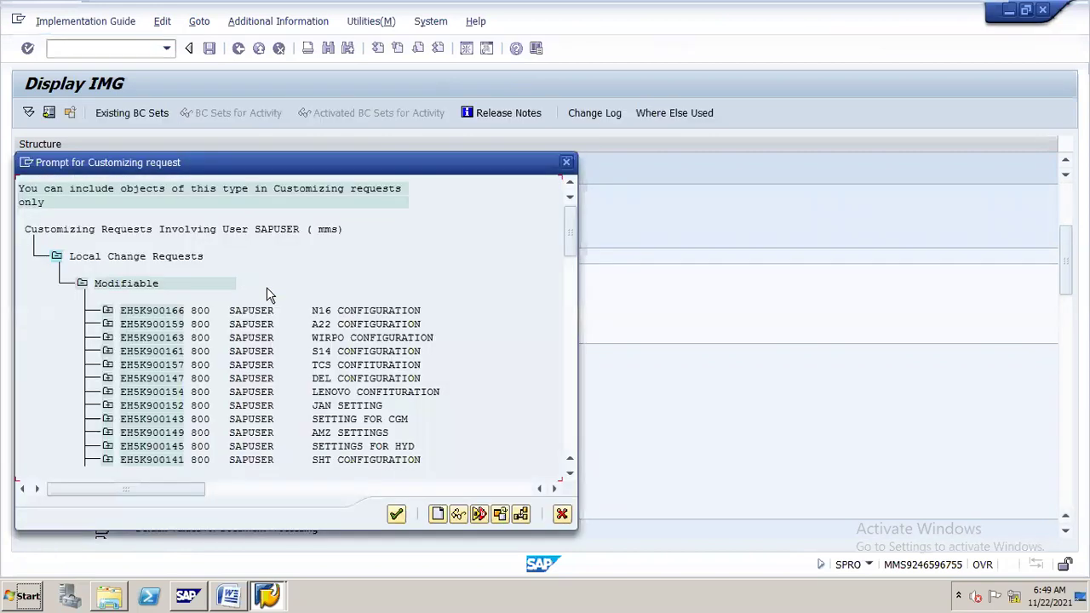
pyautogui.doubleClick(322, 312)
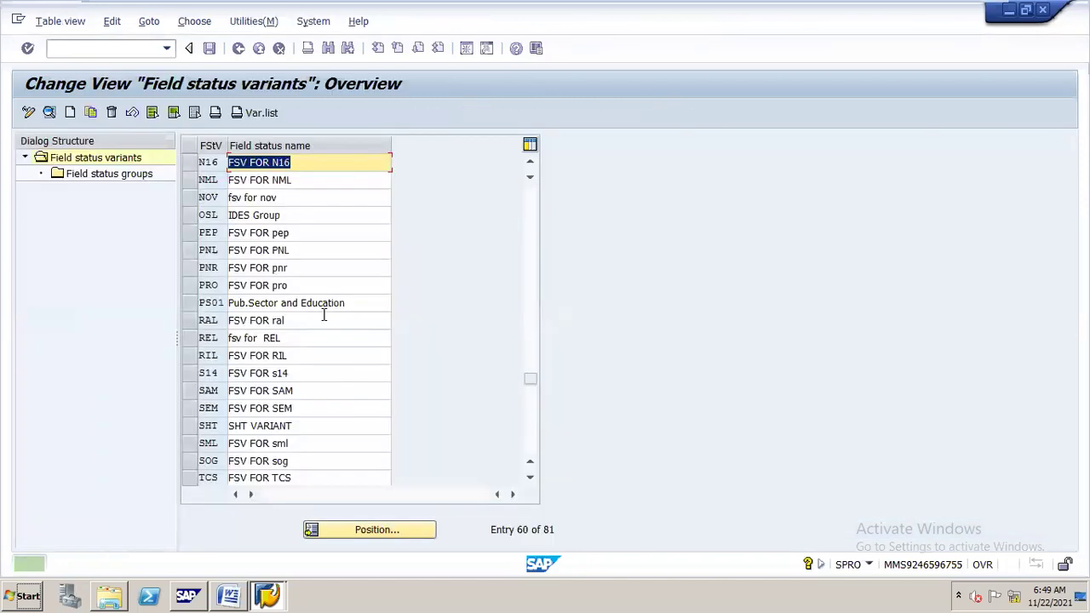
# Open field status group G001 from variant N16's field status groups.
pyautogui.click(192, 164)
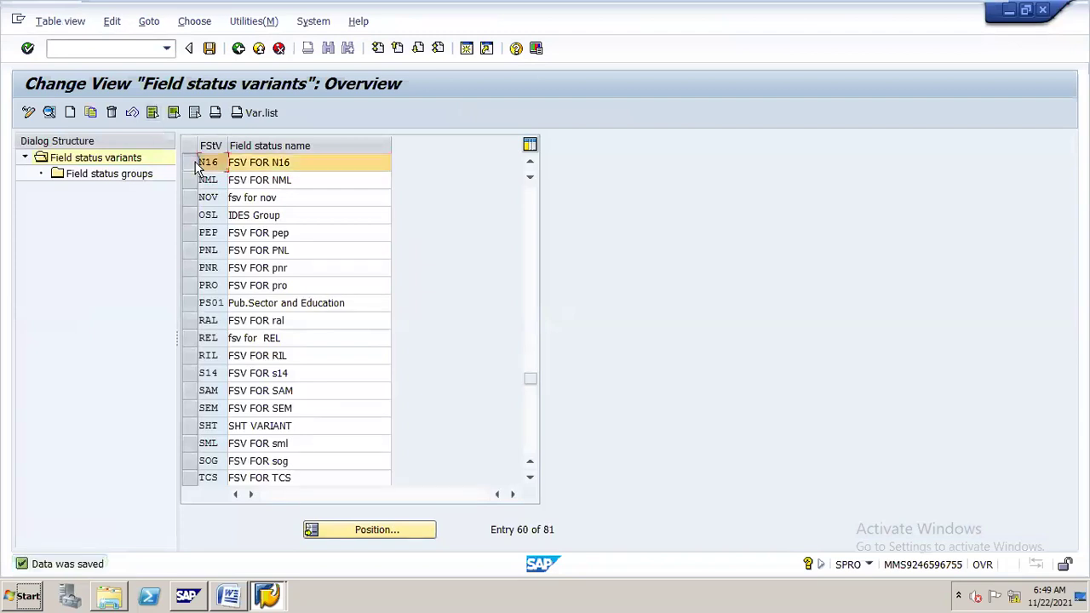
pyautogui.doubleClick(128, 176)
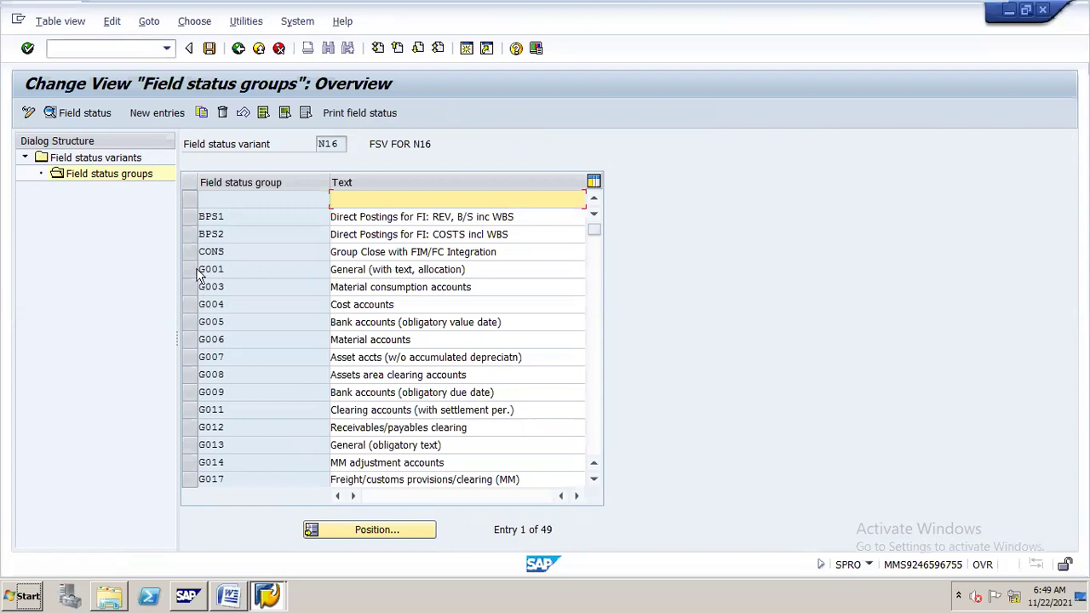
pyautogui.click(226, 270)
pyautogui.doubleClick(228, 271)
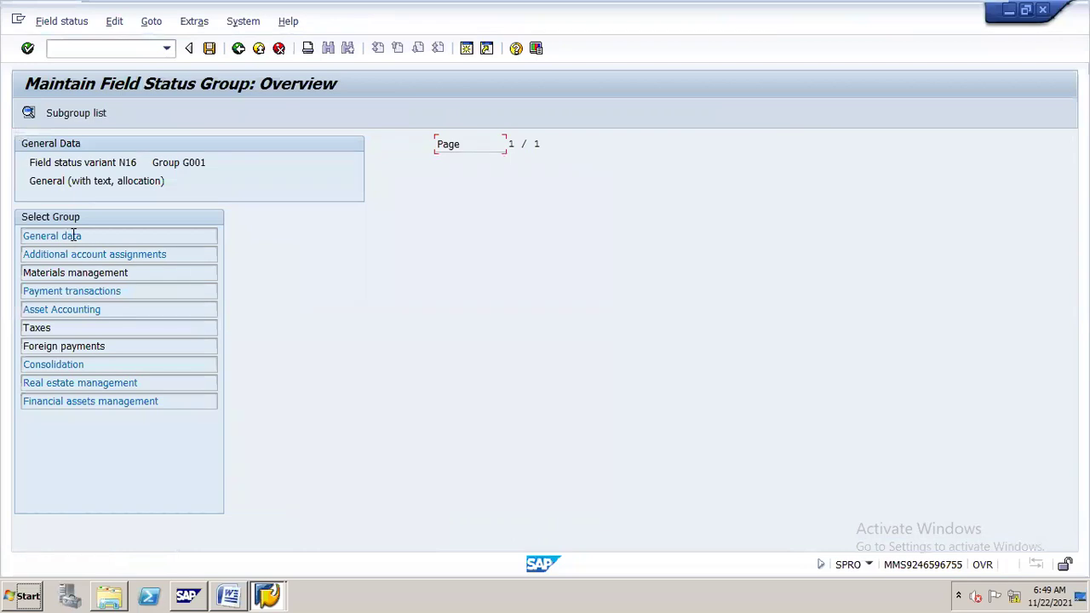
# Make Profit Center a required entry in G001's Additional account assignments and save.
pyautogui.click(74, 239)
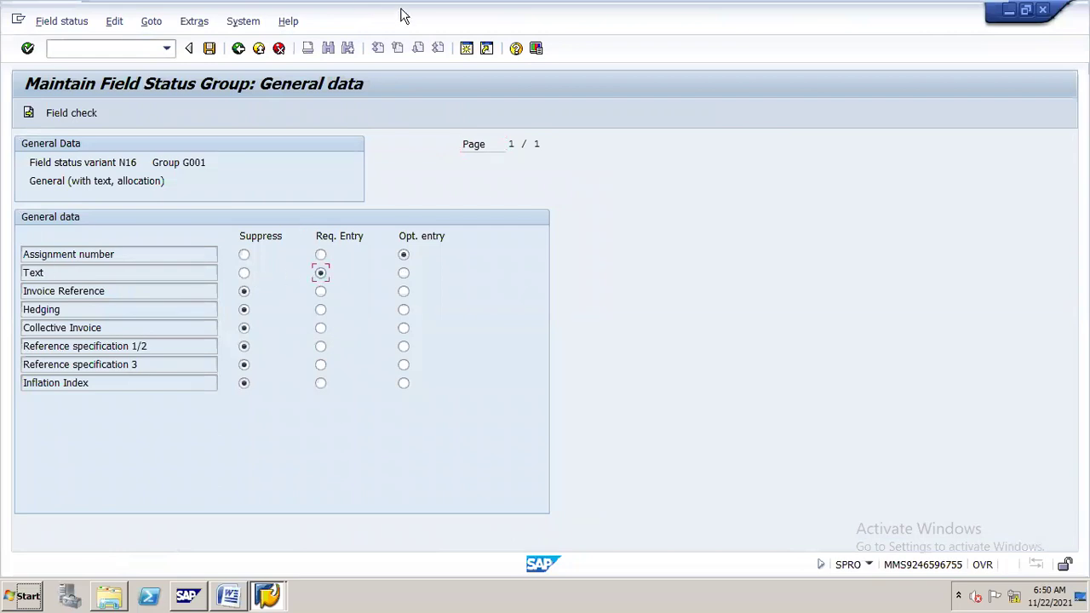
pyautogui.moveTo(398, 15); pyautogui.dragTo(205, 157)
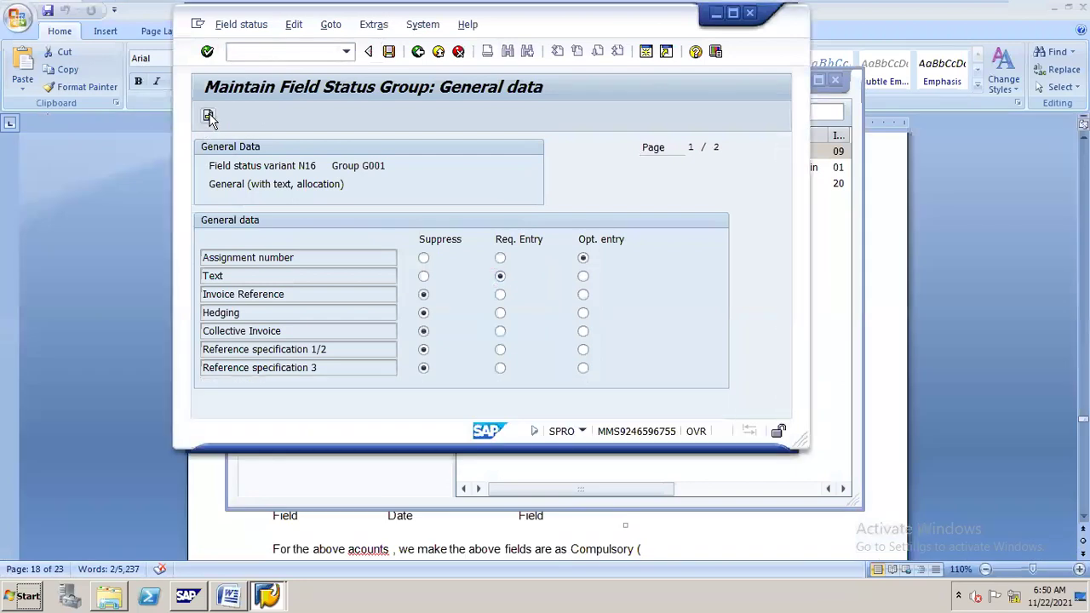
pyautogui.click(208, 118)
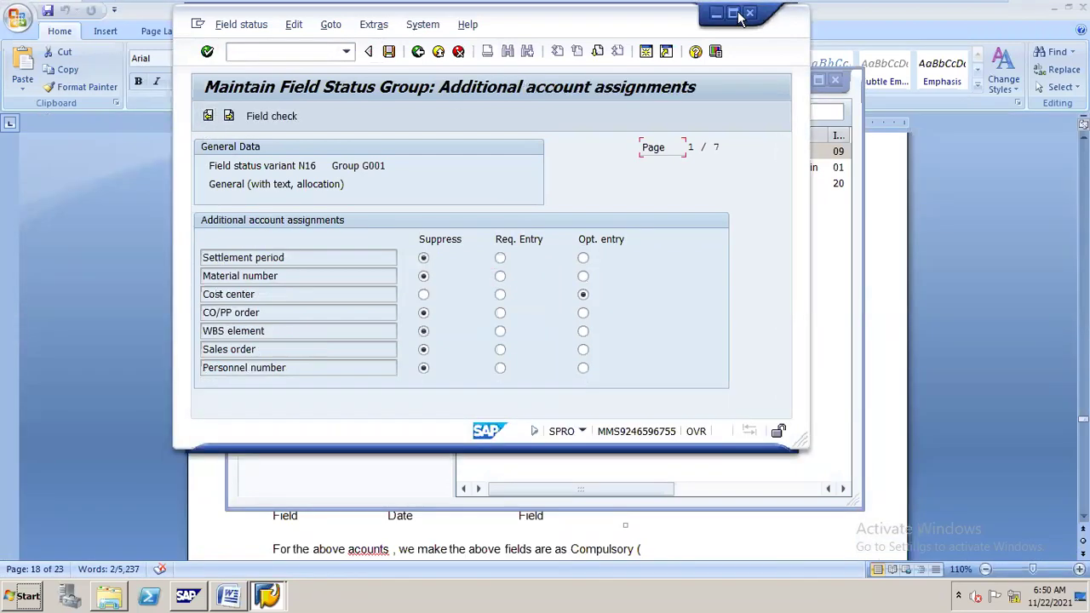
pyautogui.click(734, 15)
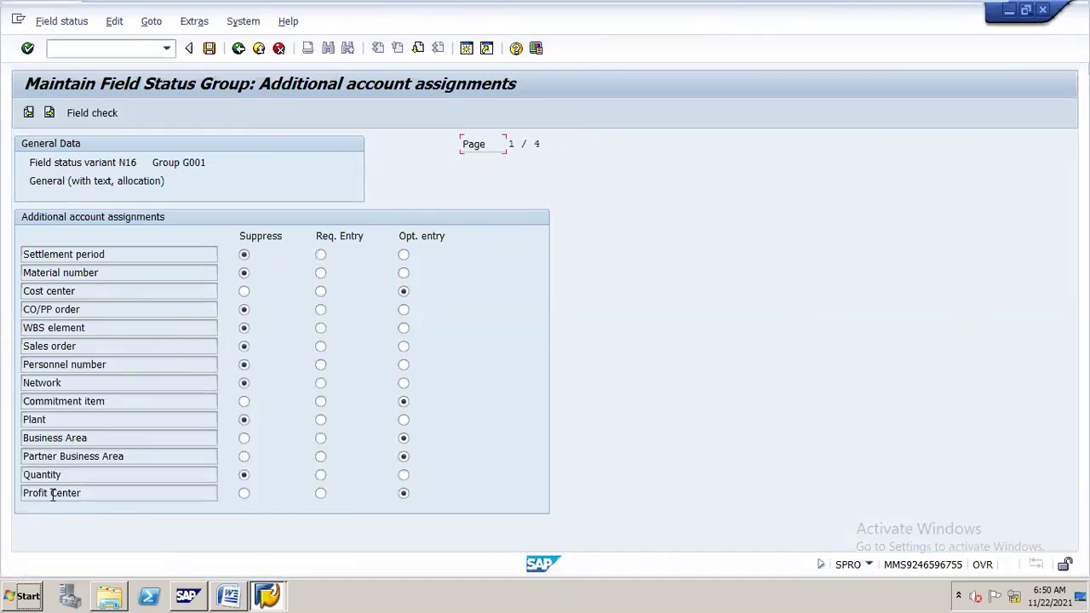
pyautogui.click(321, 494)
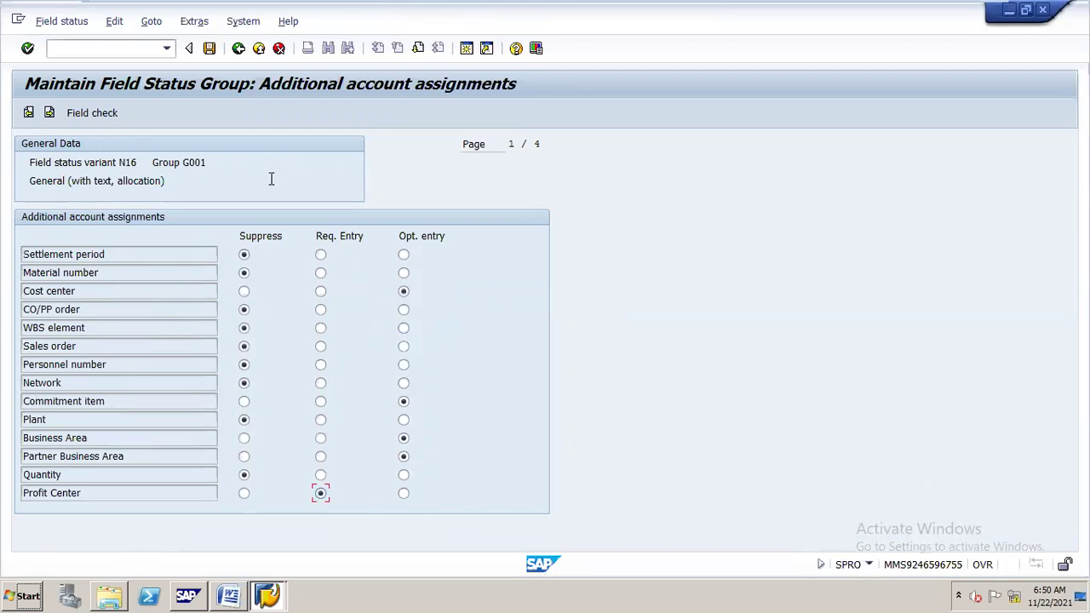
pyautogui.click(209, 47)
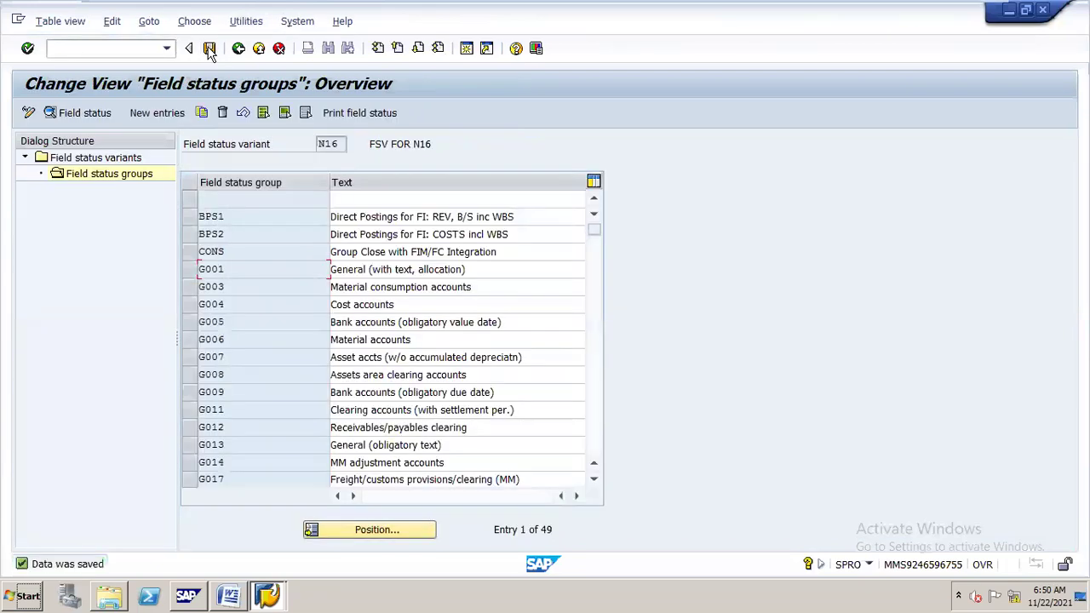
pyautogui.doubleClick(236, 319)
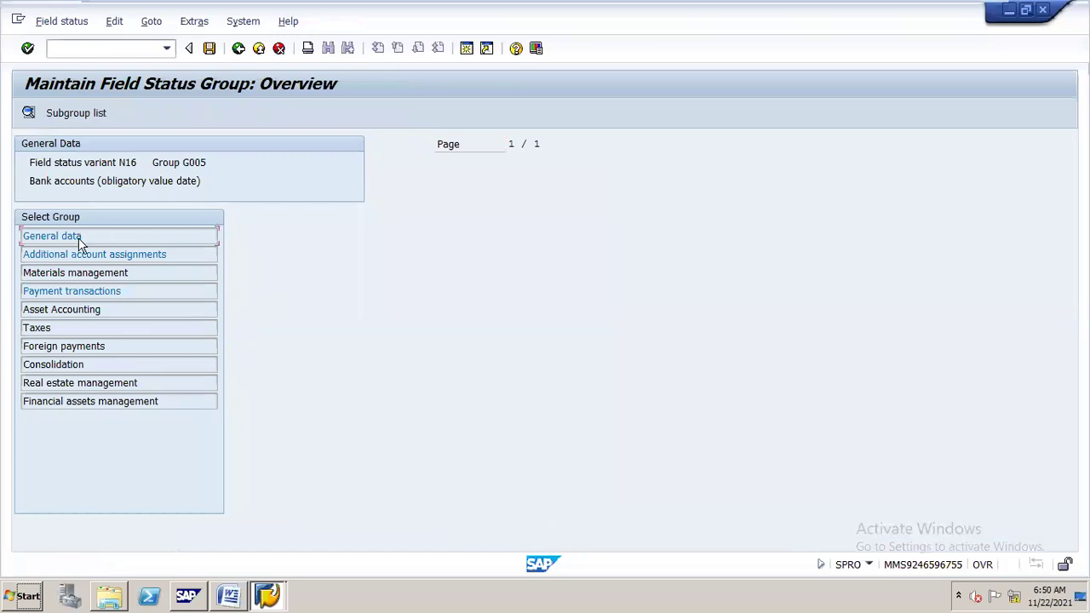
# Make Profit Center a required entry in group G005's Additional account assignments.
pyautogui.doubleClick(78, 237)
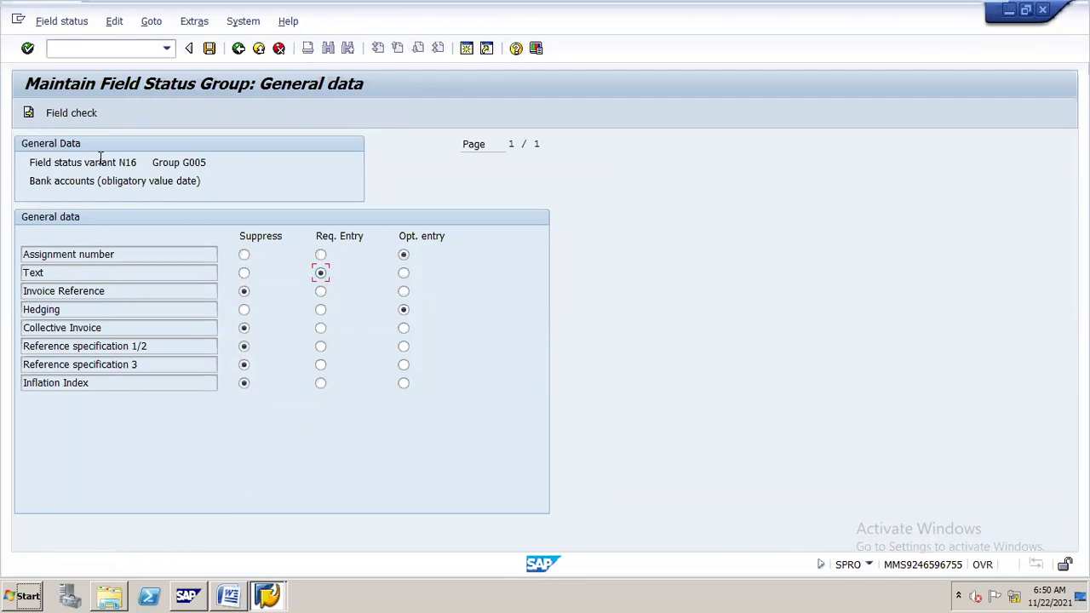
pyautogui.click(59, 116)
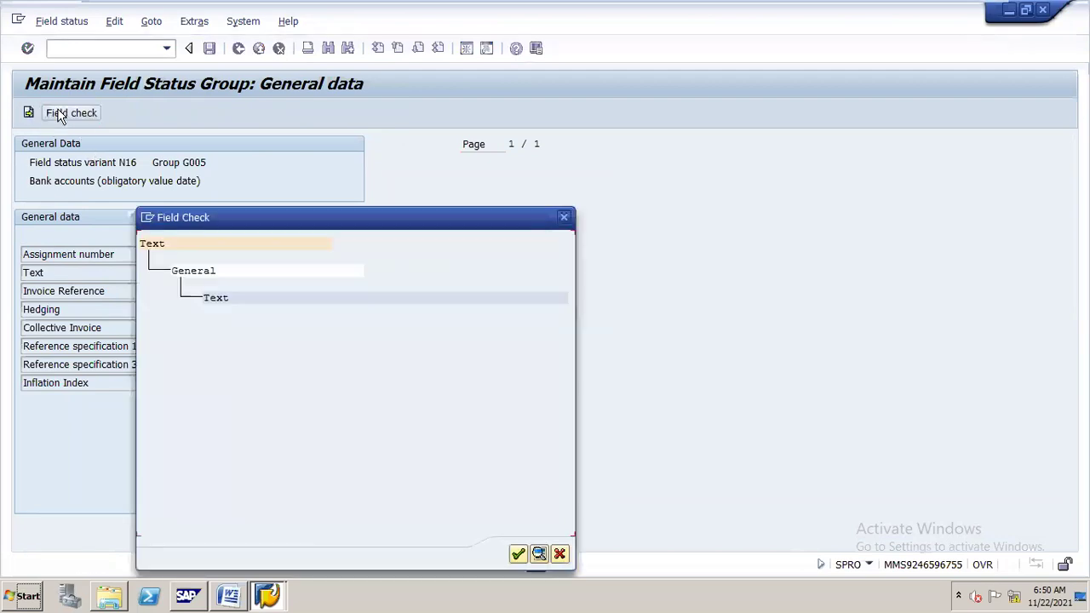
pyautogui.click(564, 220)
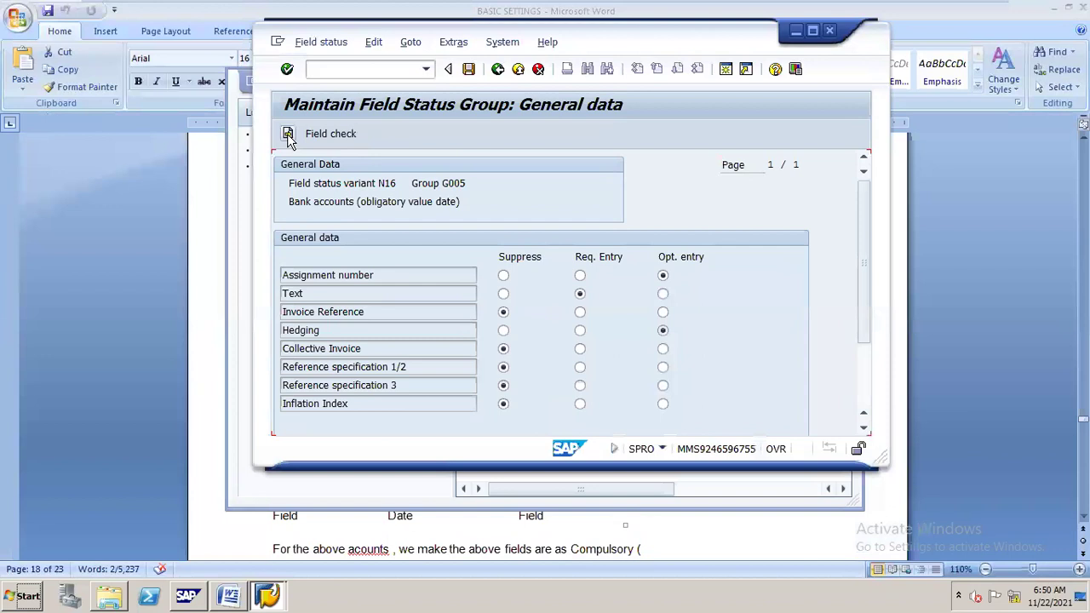
pyautogui.click(289, 137)
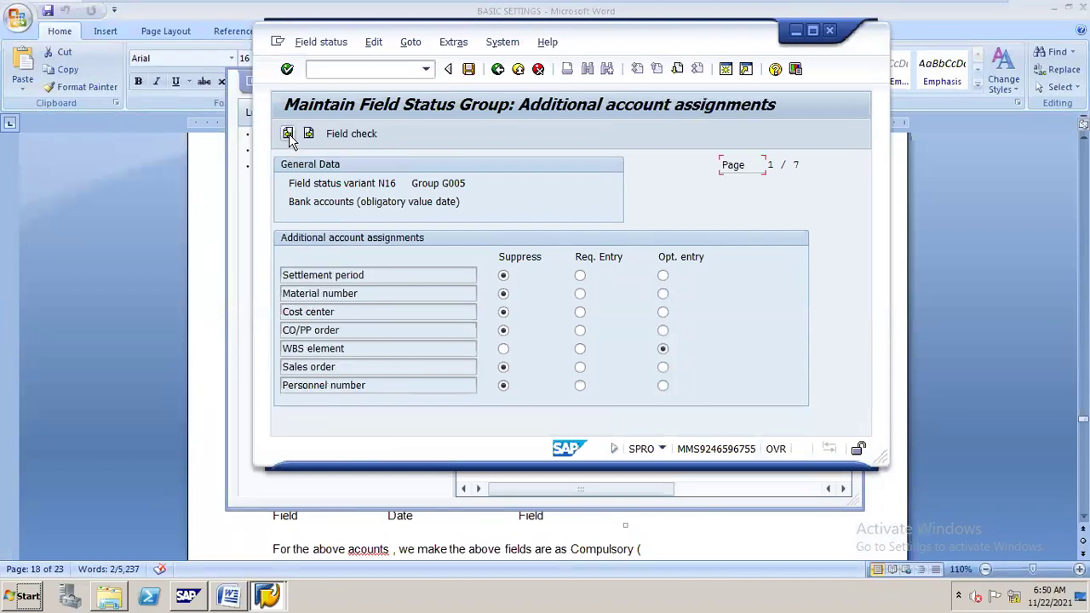
pyautogui.click(813, 31)
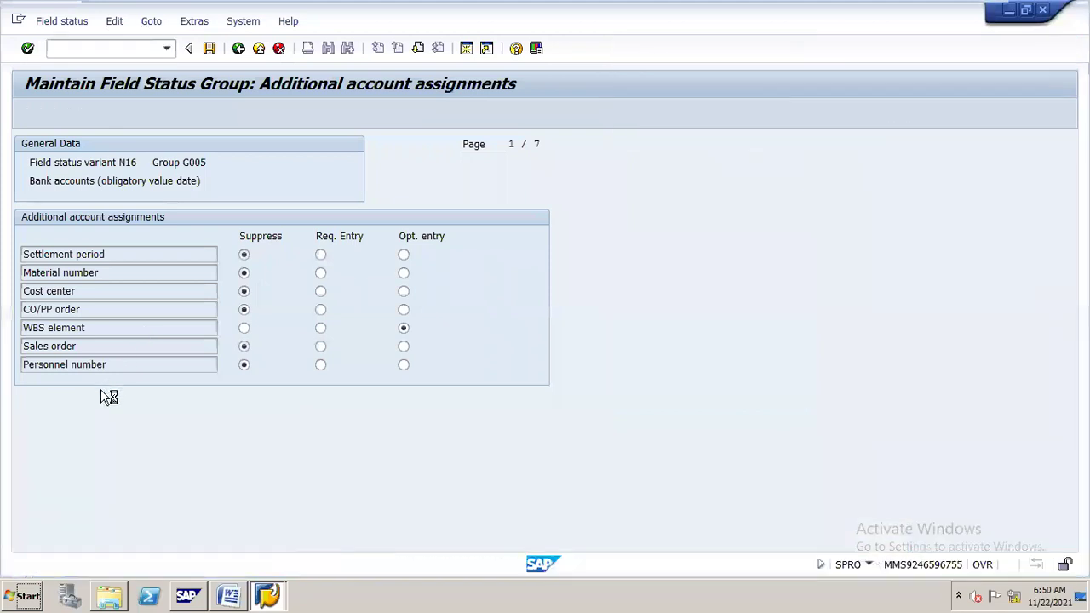
pyautogui.click(321, 494)
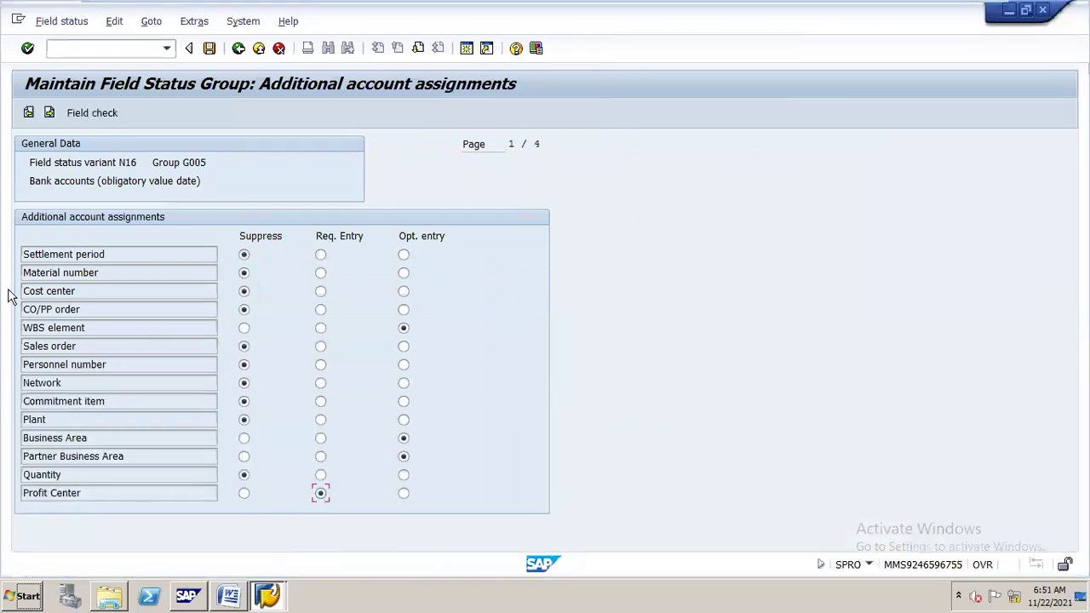
# Browse G005's field groups from General data through to Materials management.
pyautogui.click(28, 112)
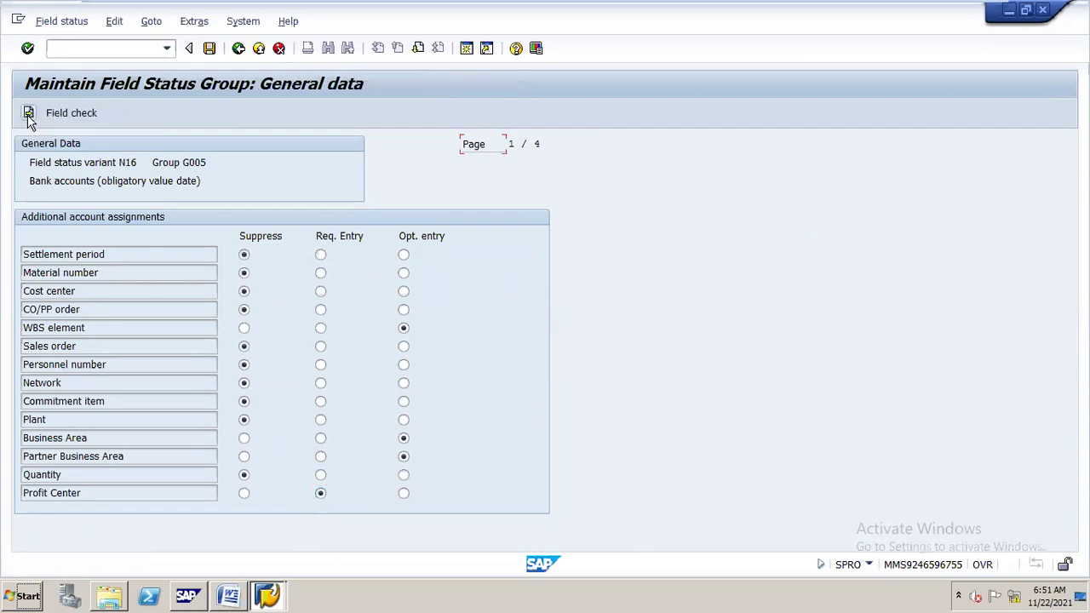
pyautogui.doubleClick(337, 26)
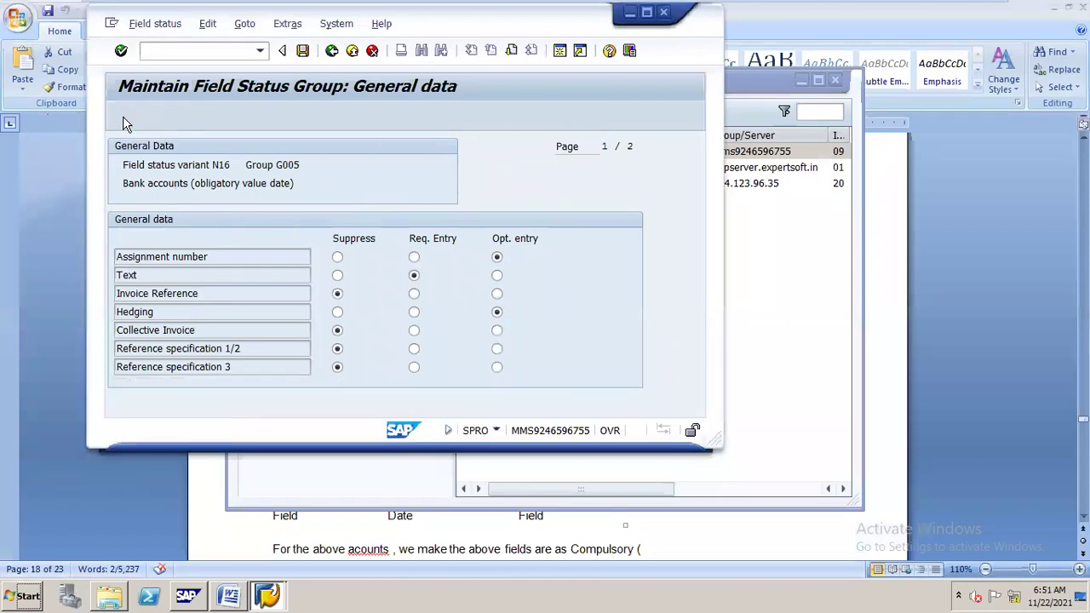
pyautogui.click(122, 116)
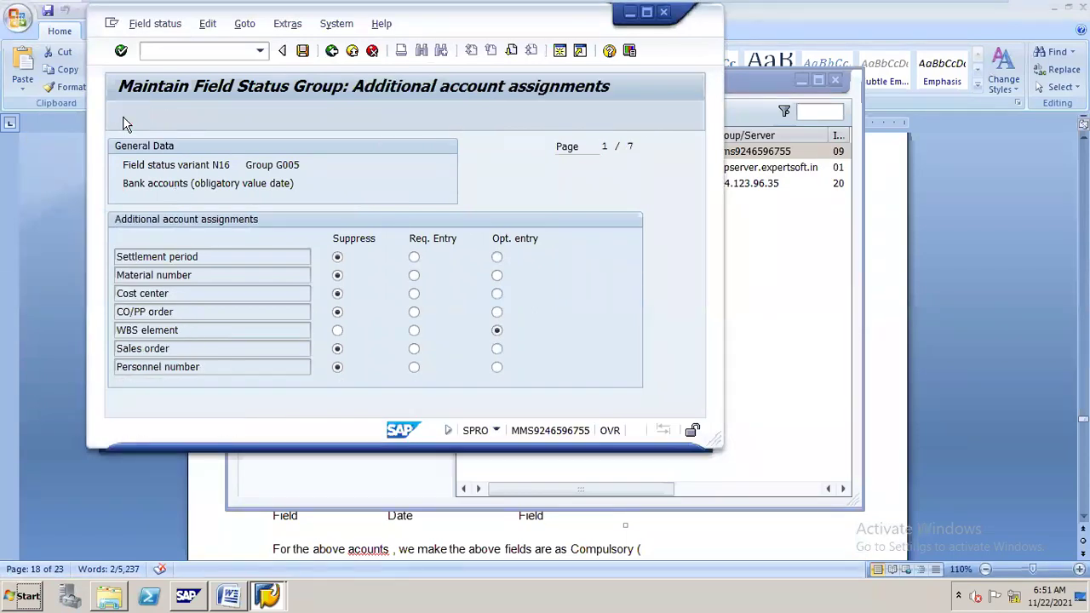
pyautogui.click(121, 116)
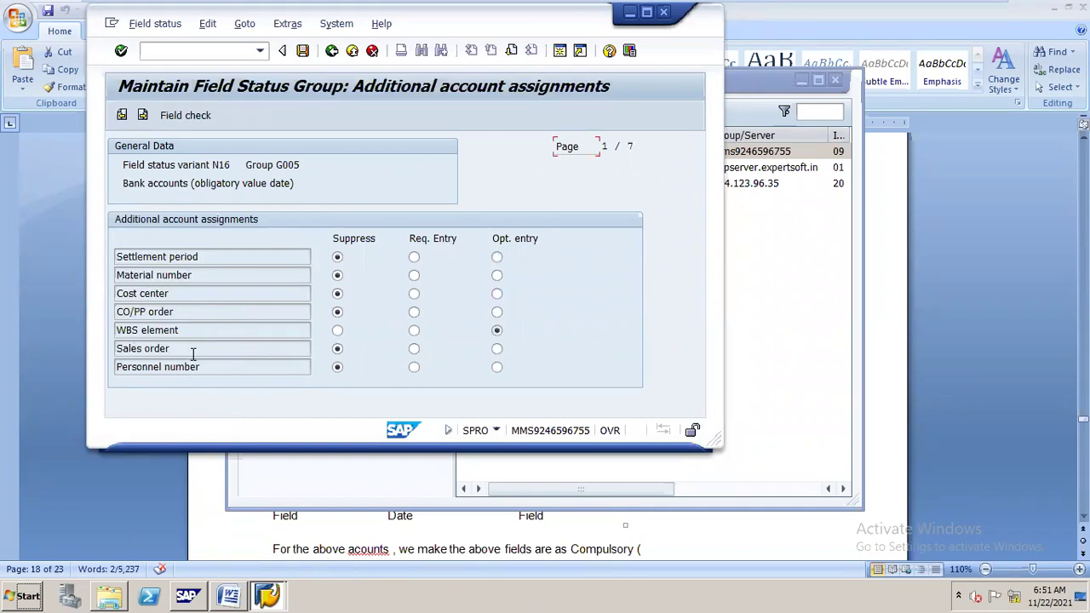
pyautogui.click(143, 116)
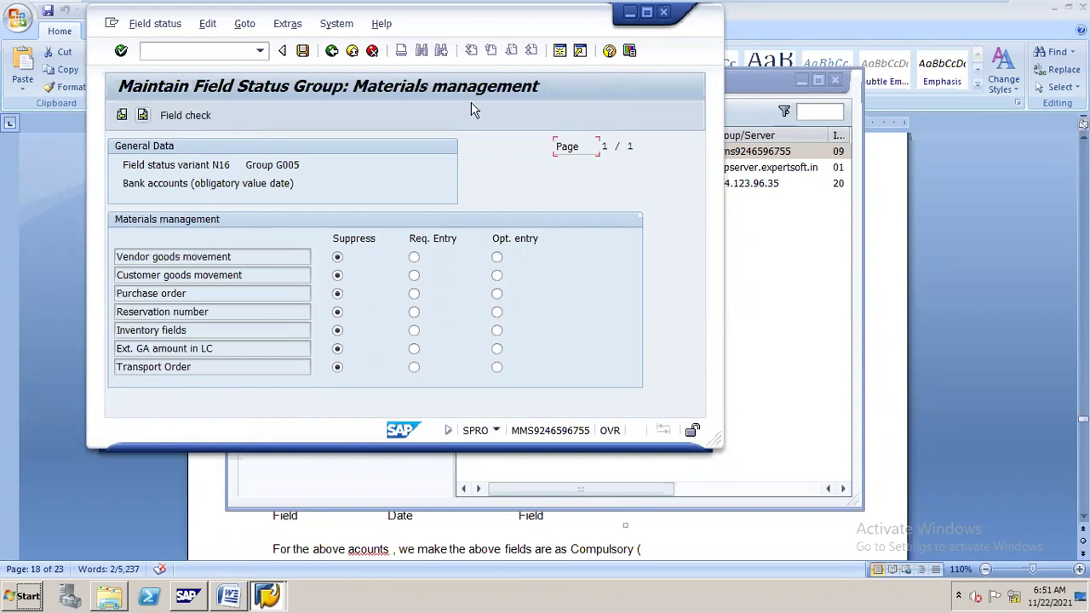
# Check Value date is required in G005's Payment transactions, save, and return to the overview.
pyautogui.click(646, 12)
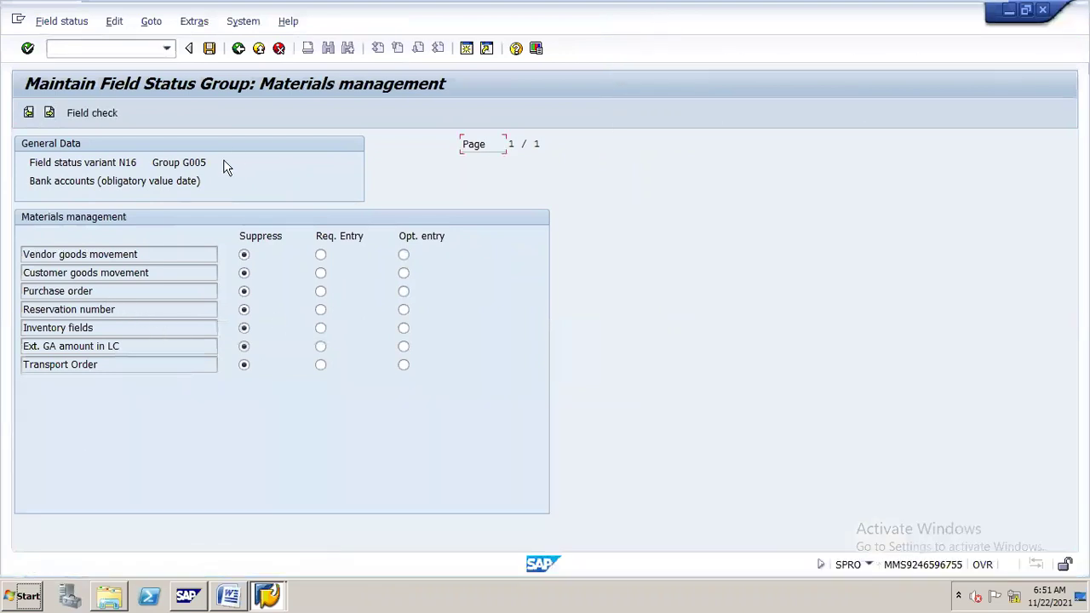
pyautogui.doubleClick(538, 25)
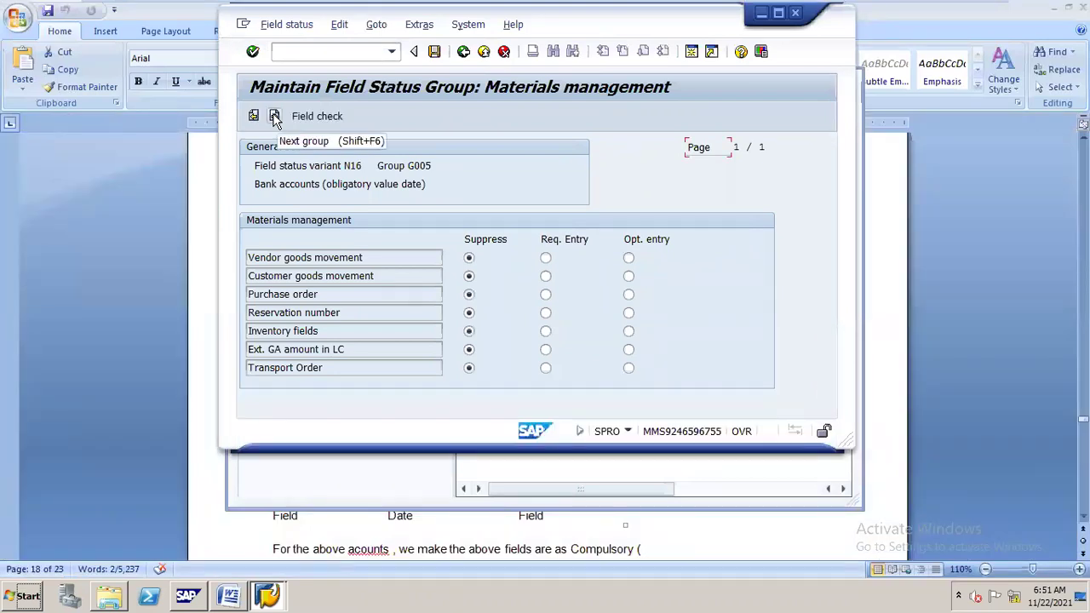
pyautogui.click(275, 117)
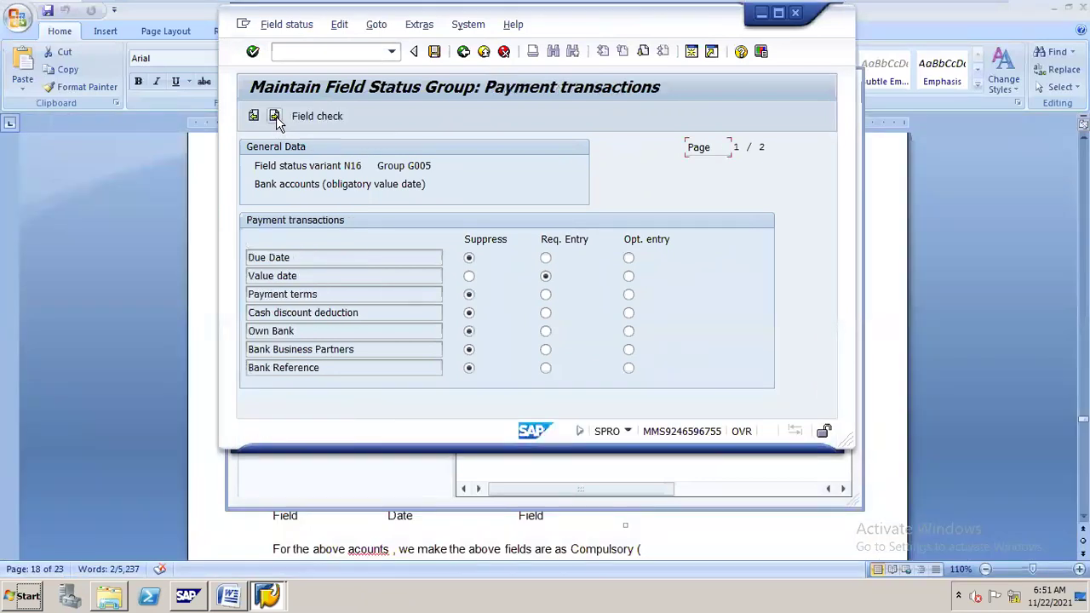
pyautogui.click(778, 14)
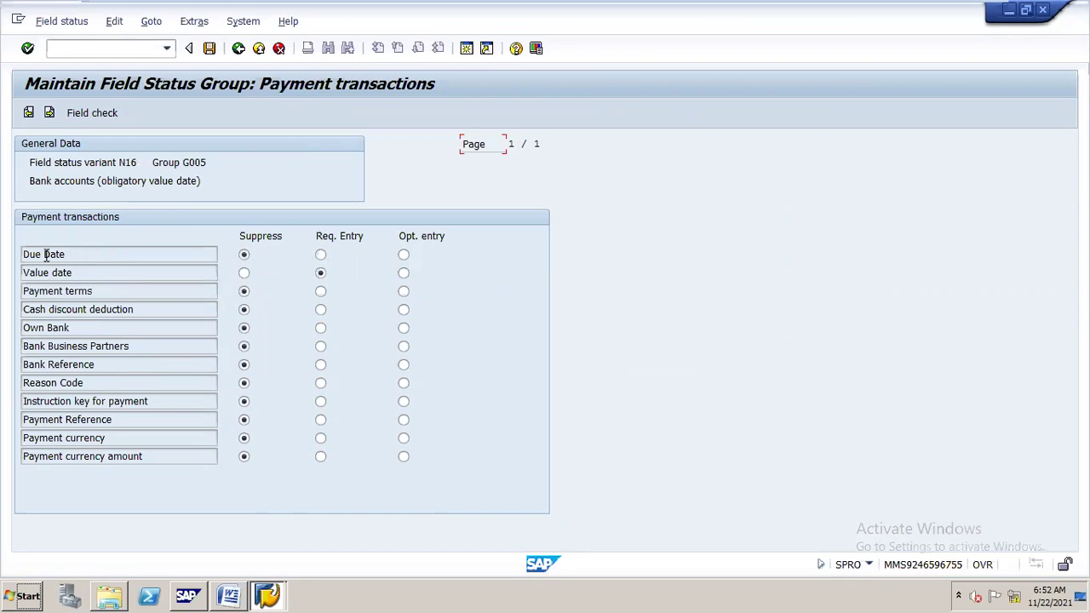
pyautogui.click(209, 49)
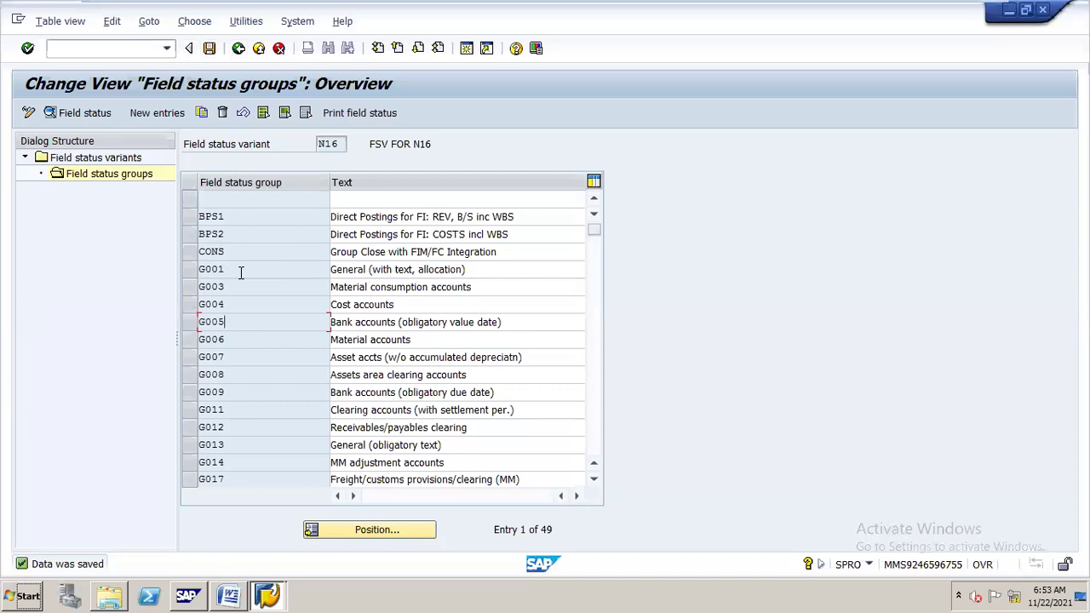
pyautogui.click(238, 48)
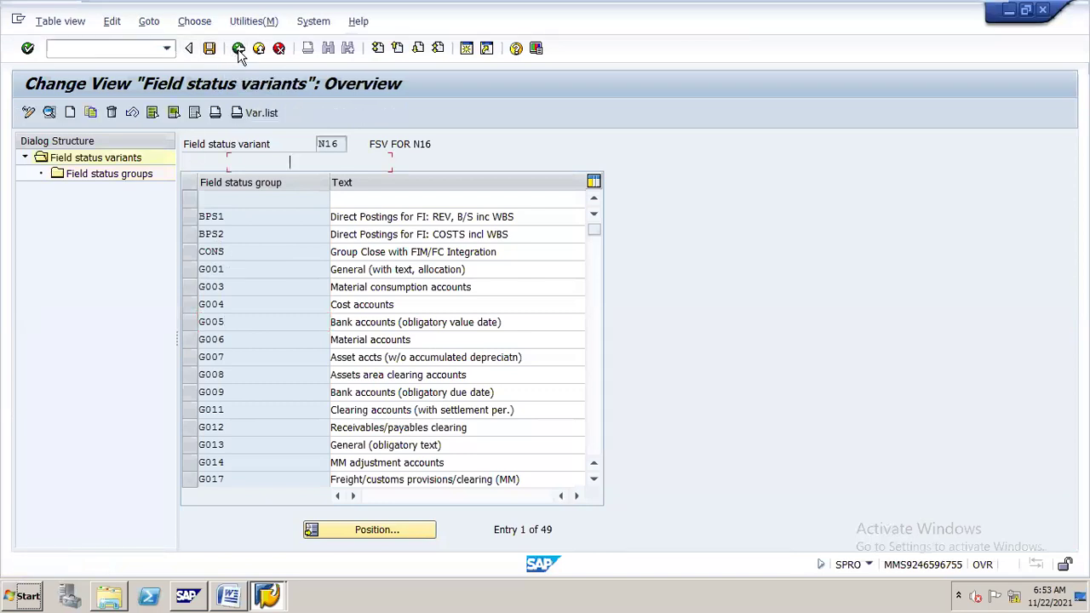
# Go back to the SPRO tree at Line Item Controls.
pyautogui.click(239, 49)
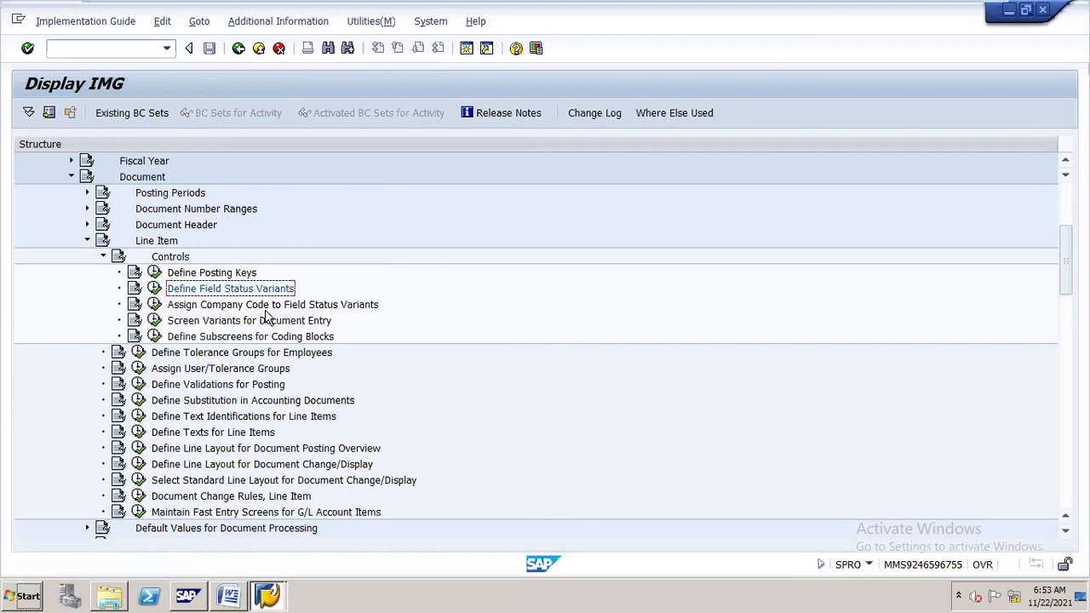
# Assign field status variant N16 to company code N16 and save under N16 CONFIGURATION.
pyautogui.click(154, 305)
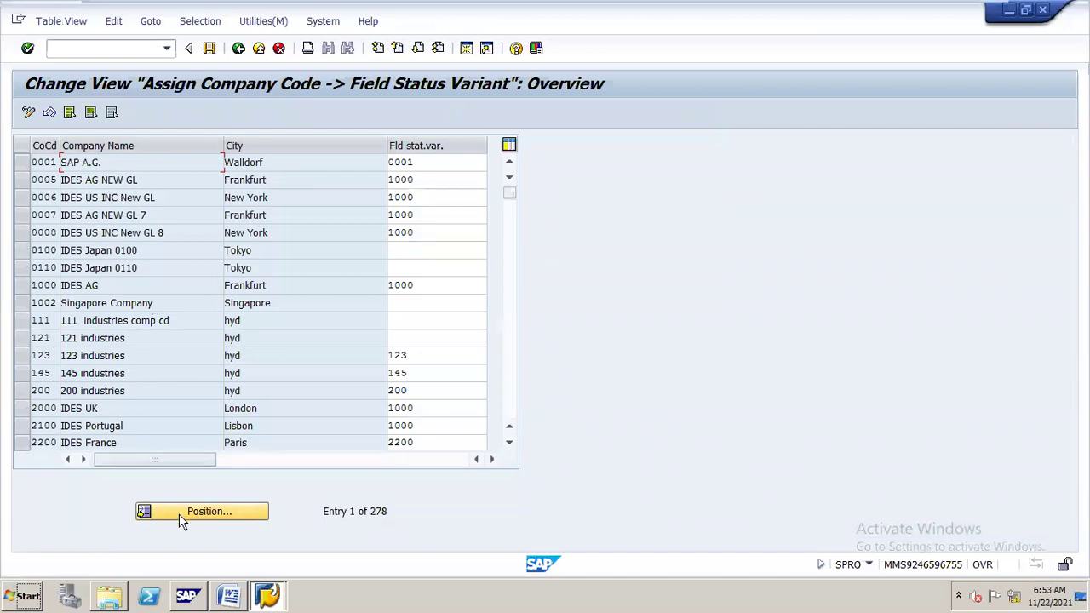
pyautogui.click(181, 512)
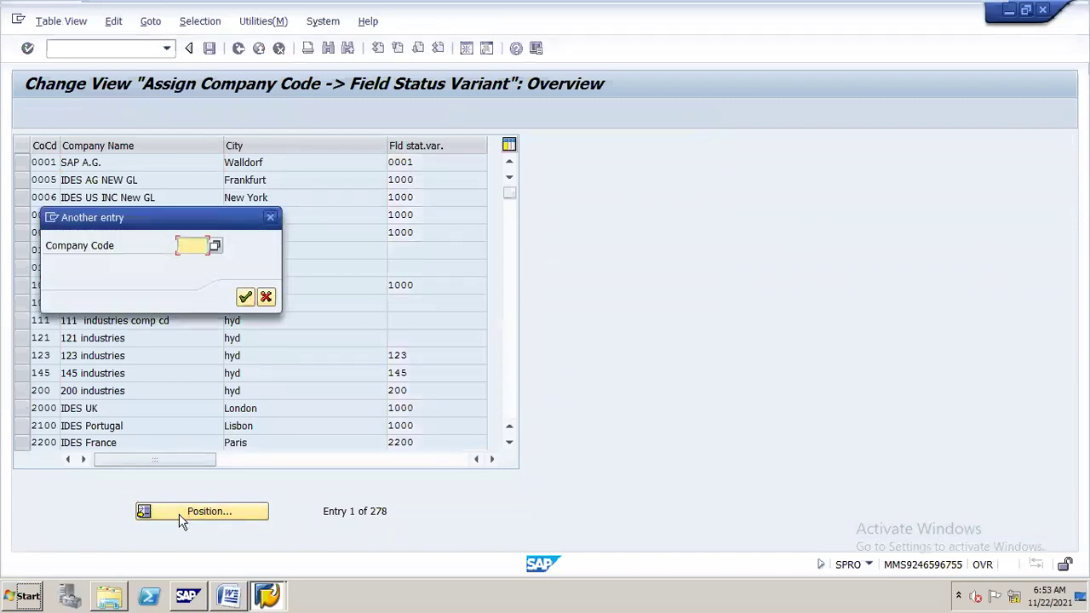
pyautogui.write('N16')
pyautogui.press('Return')
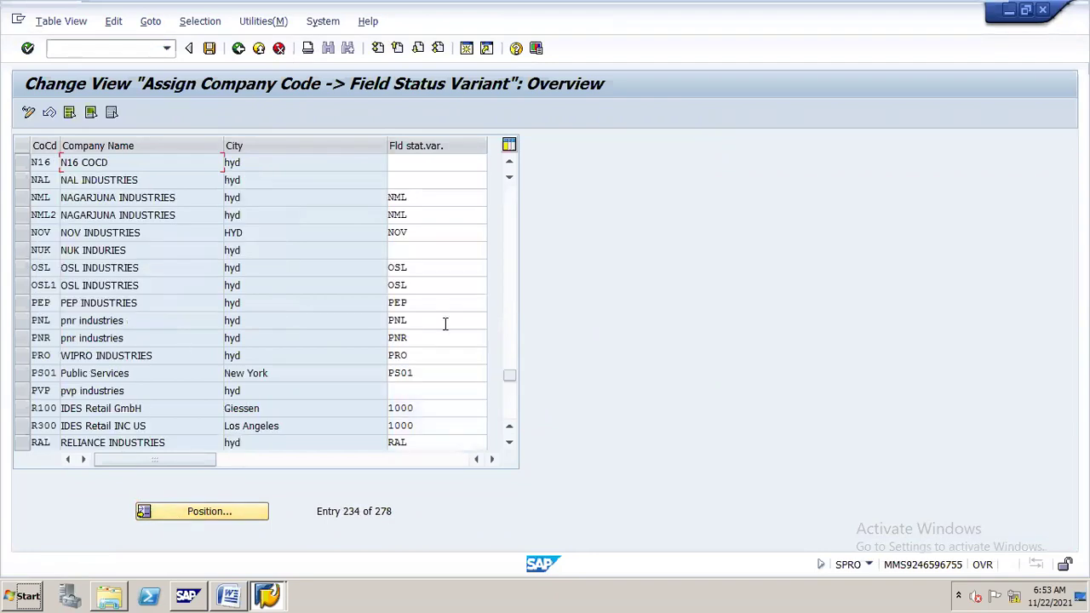
pyautogui.click(418, 161)
pyautogui.write('N16')
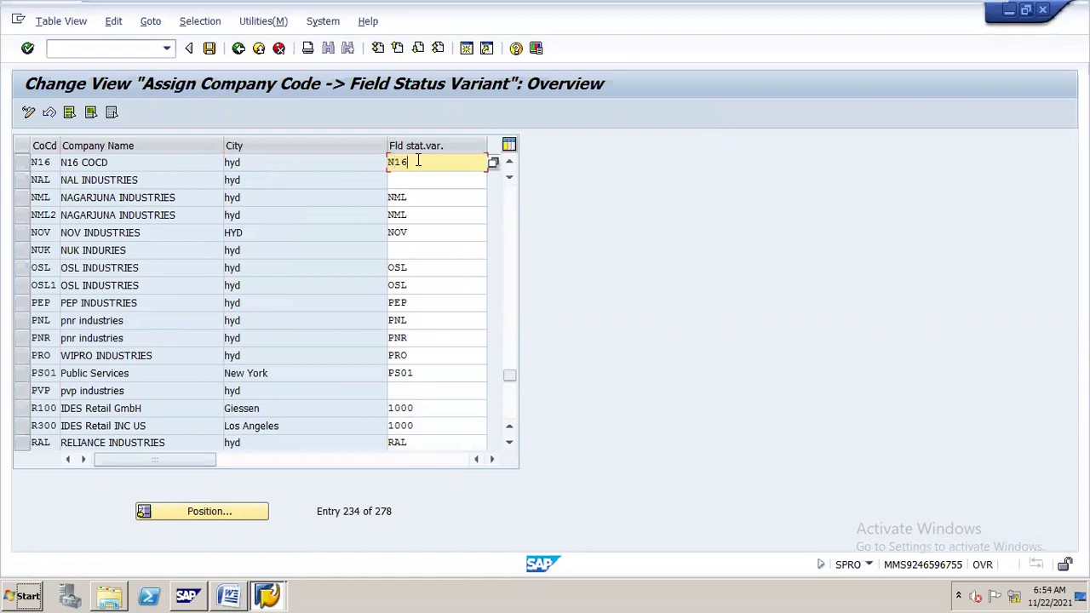
pyautogui.hotkey('ctrl', 's')
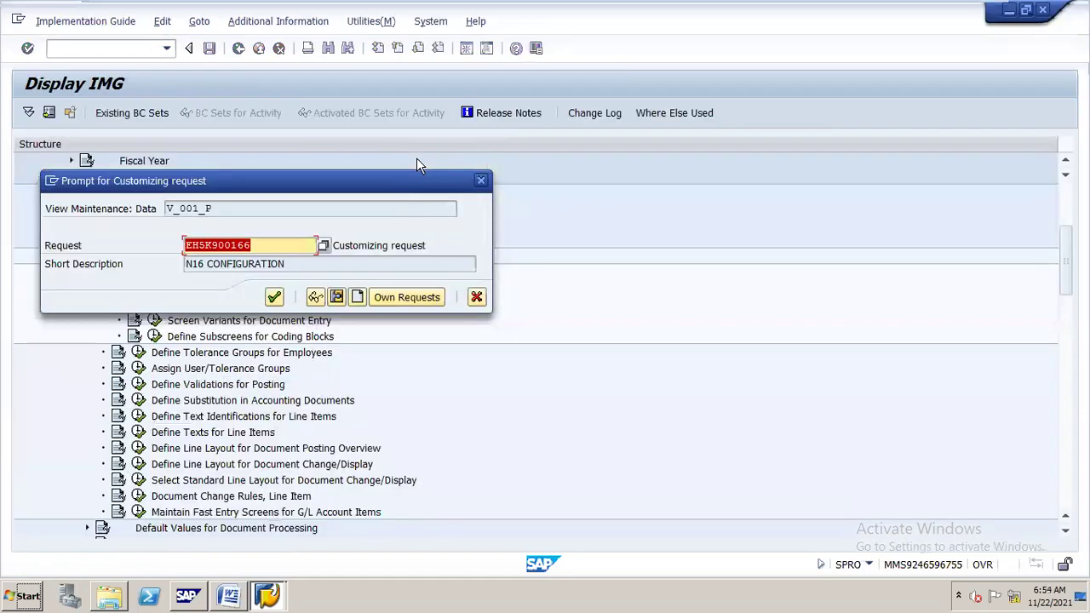
pyautogui.click(274, 296)
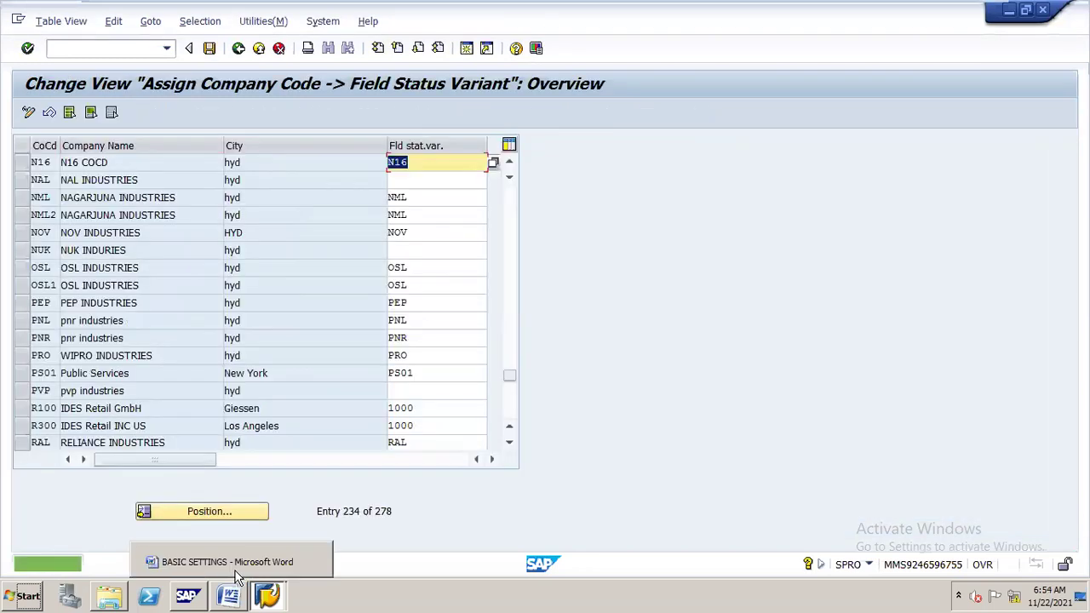
# Read the BASIC SETTINGS notes in Word and highlight the OPEN ITEM MANAGEMENT heading.
pyautogui.click(236, 572)
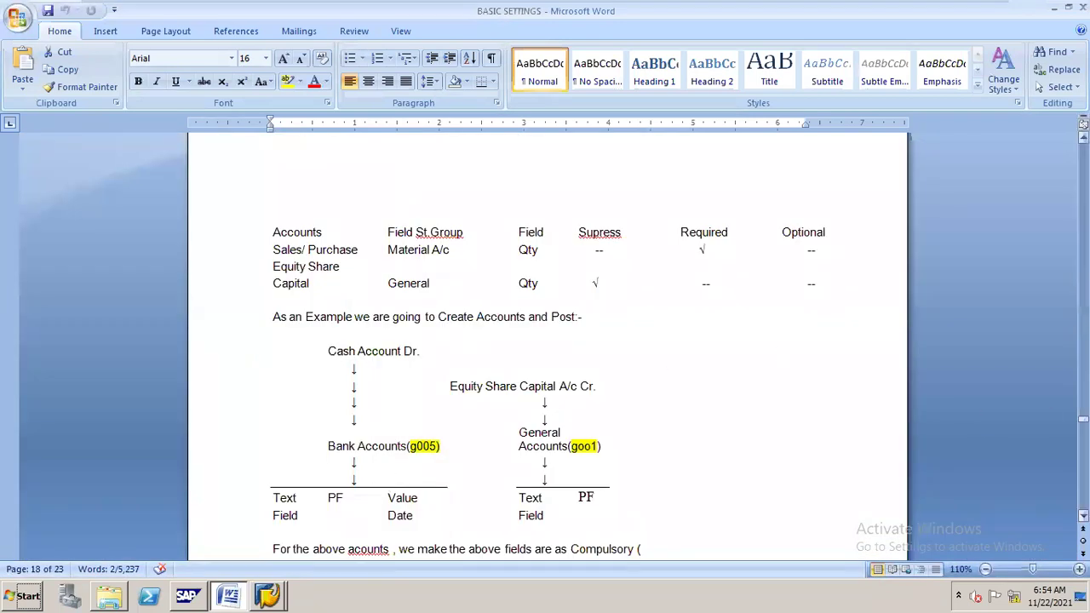
pyautogui.scroll(-20, 544, 341)
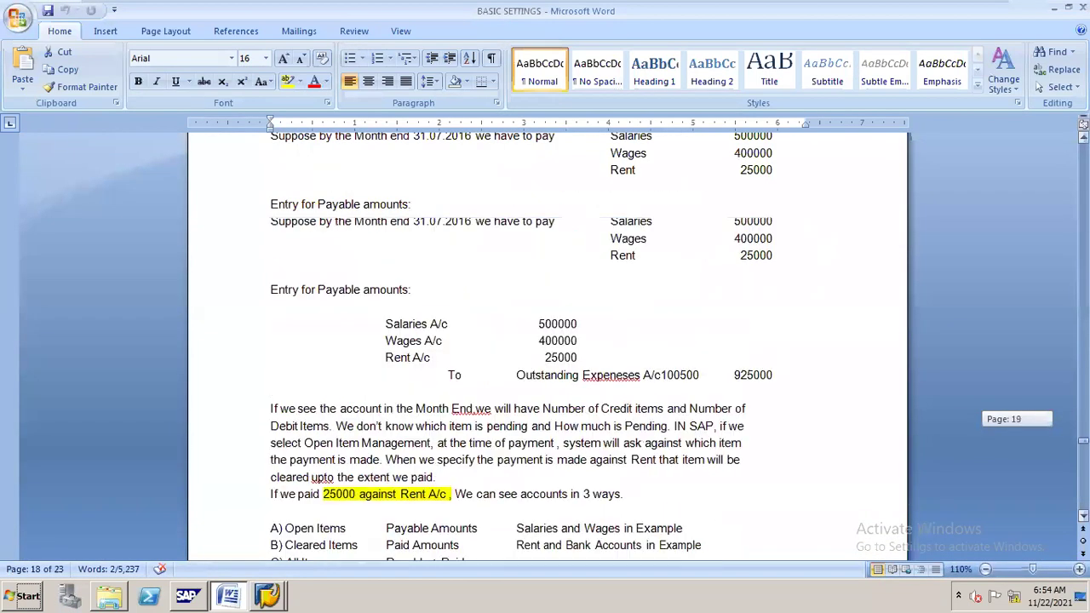
pyautogui.scroll(3, 545, 341)
pyautogui.scroll(-1, 545, 340)
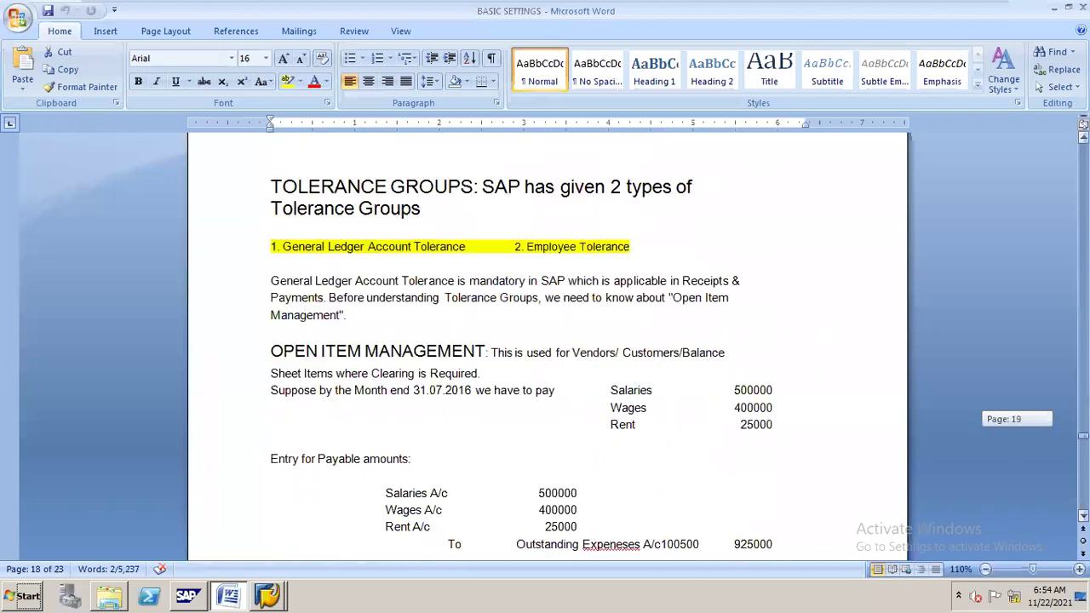
pyautogui.scroll(-2, 545, 340)
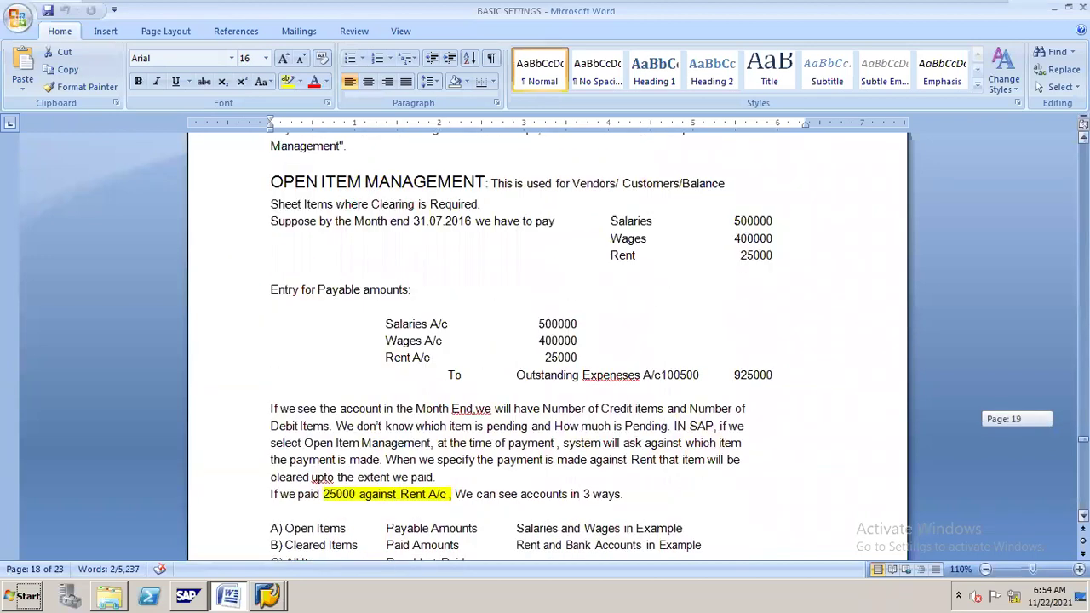
pyautogui.scroll(2, 545, 340)
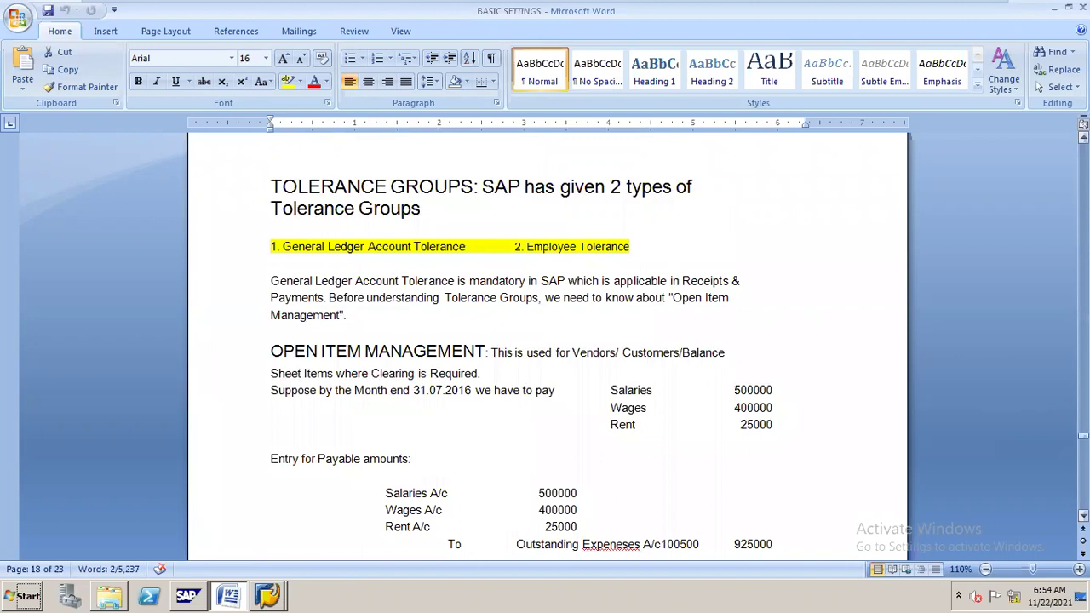
pyautogui.scroll(-3, 711, 225)
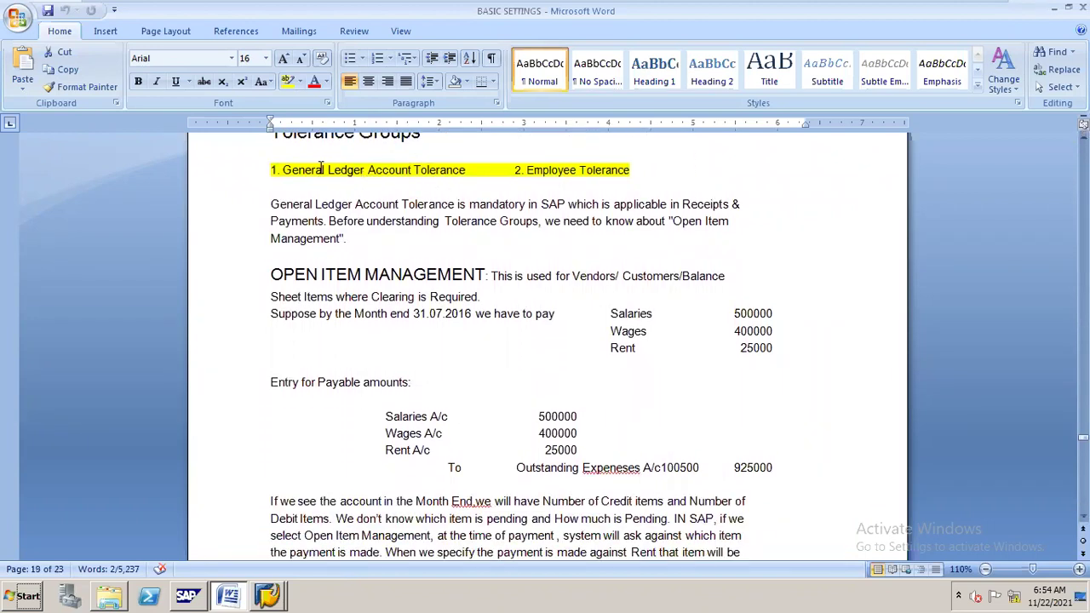
pyautogui.scroll(2, 464, 163)
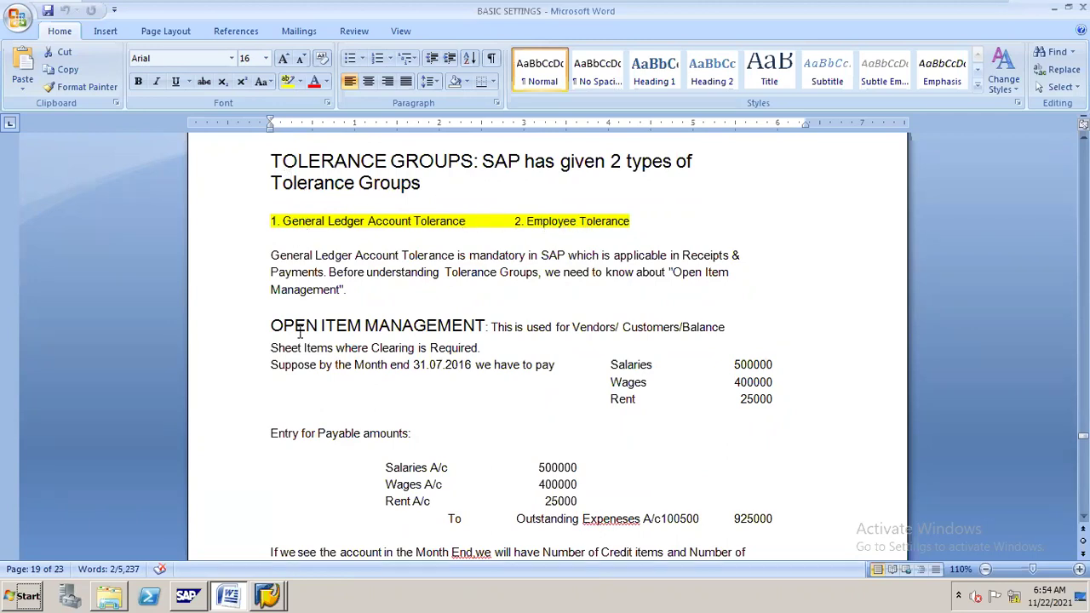
pyautogui.moveTo(272, 326); pyautogui.dragTo(474, 329)
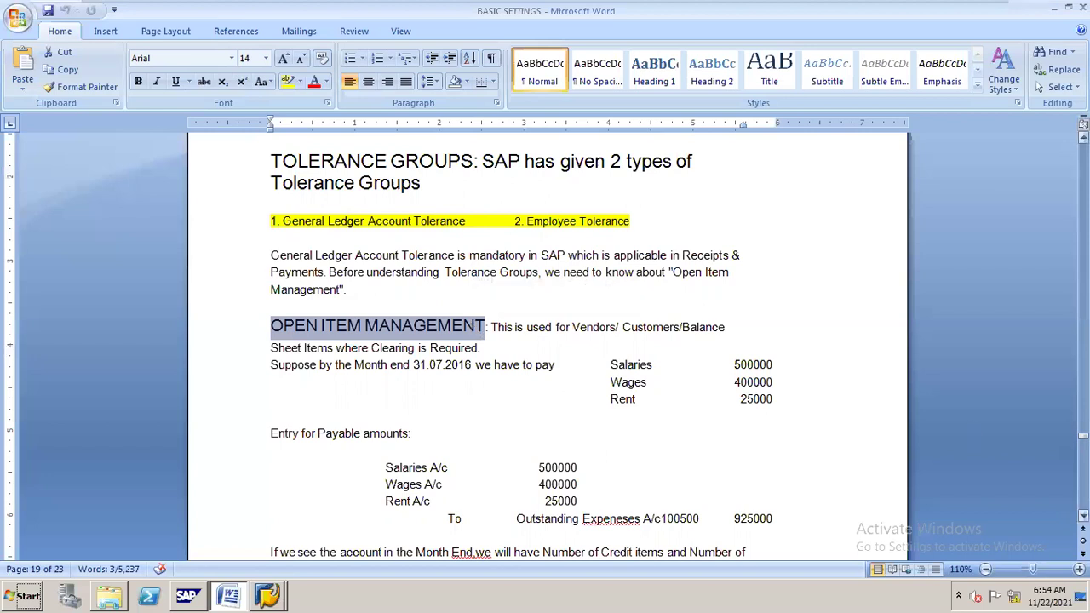
pyautogui.scroll(-2, 544, 349)
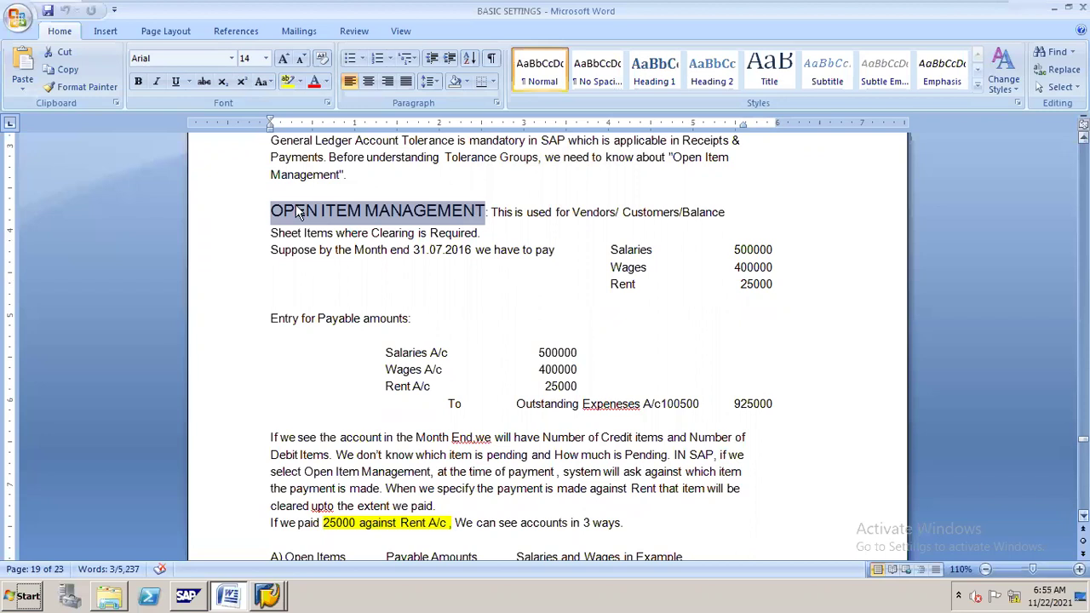
# Open a new SAP session running Edit G/L Account Centrally via /NFS00.
pyautogui.click(267, 595)
pyautogui.click(289, 562)
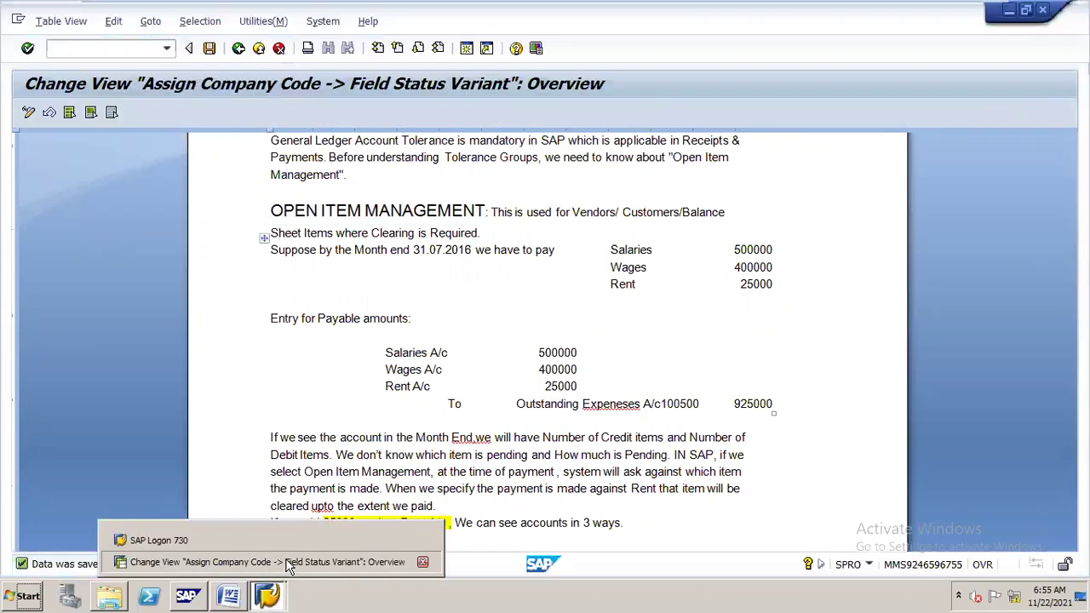
pyautogui.click(465, 49)
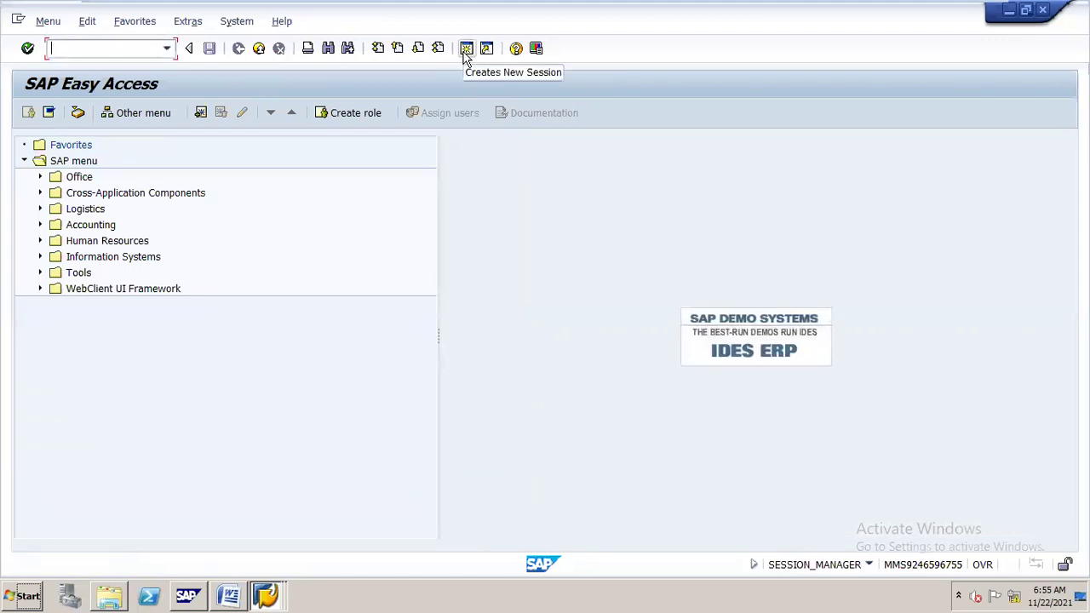
pyautogui.write('/NFS00')
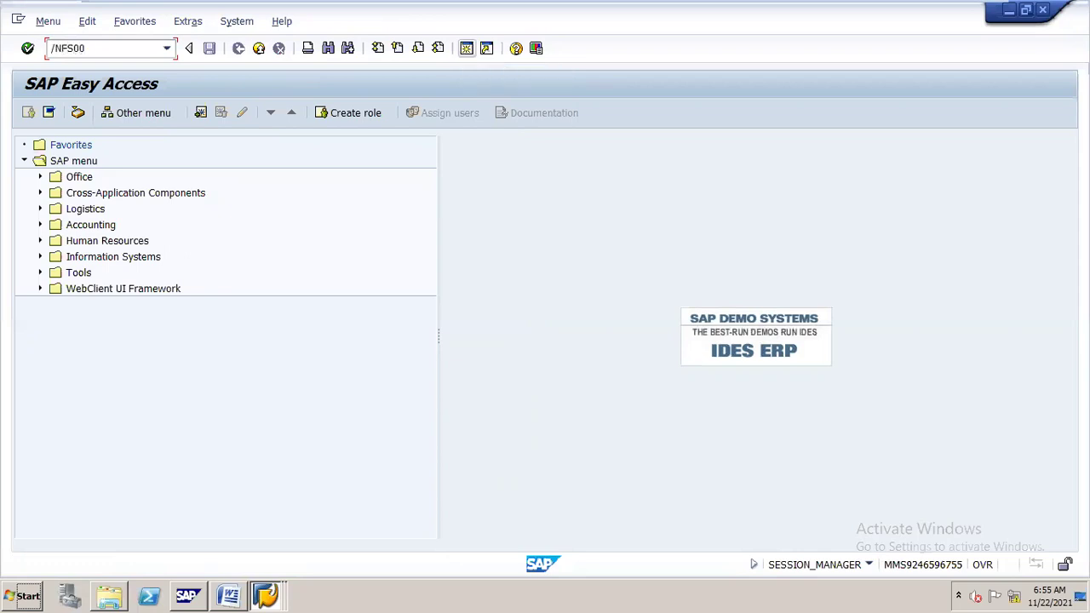
pyautogui.press('Return')
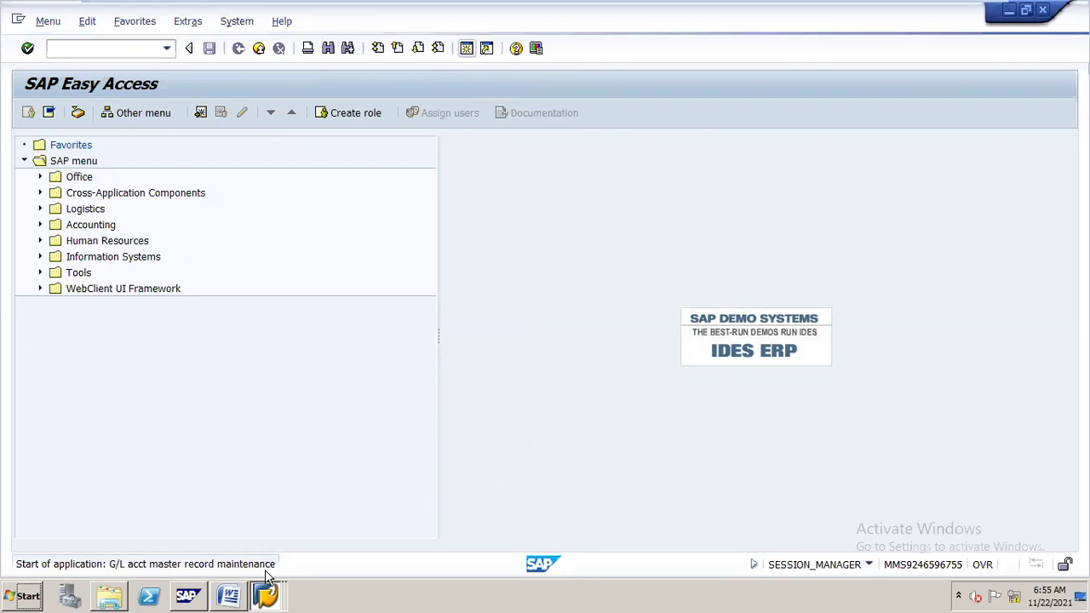
pyautogui.moveTo(265, 576)
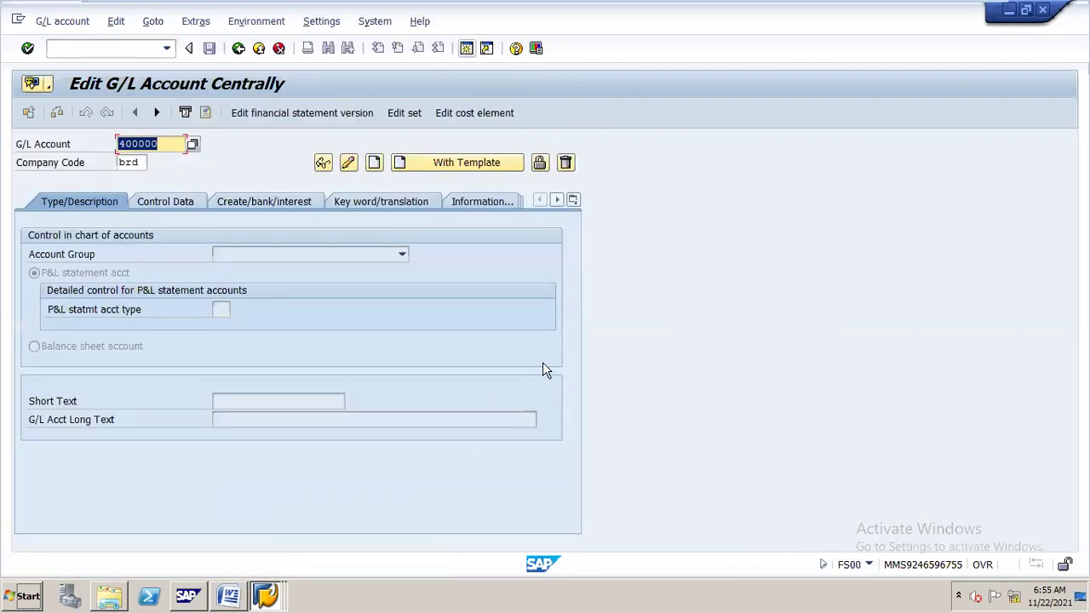
# Load G/L account 100500 in company code S14 and view its Control Data open item management.
pyautogui.write('100500')
pyautogui.press('Tab')
pyautogui.write('S')
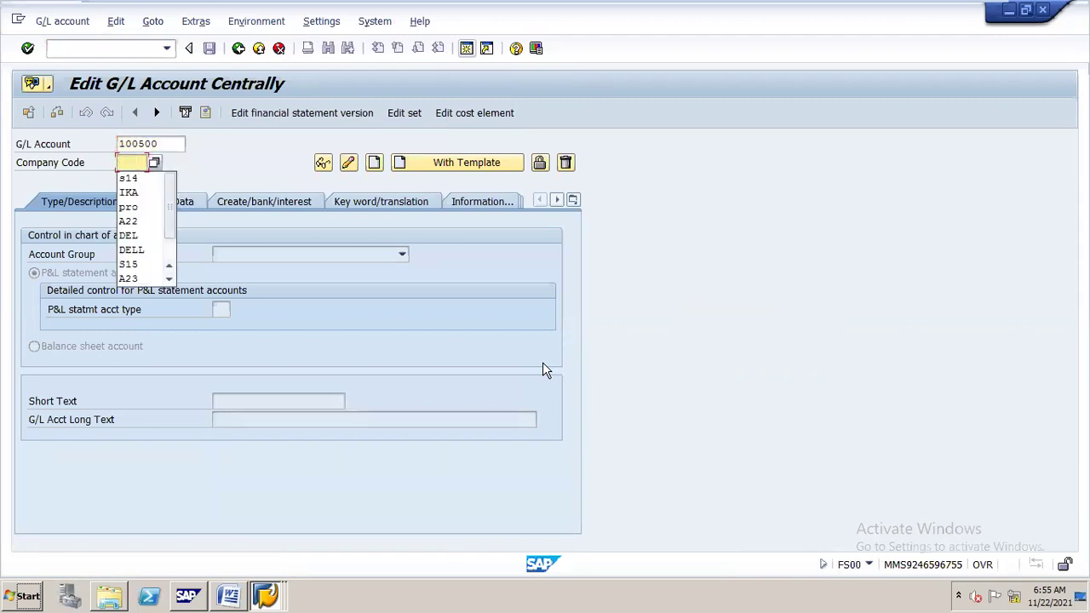
pyautogui.write('14')
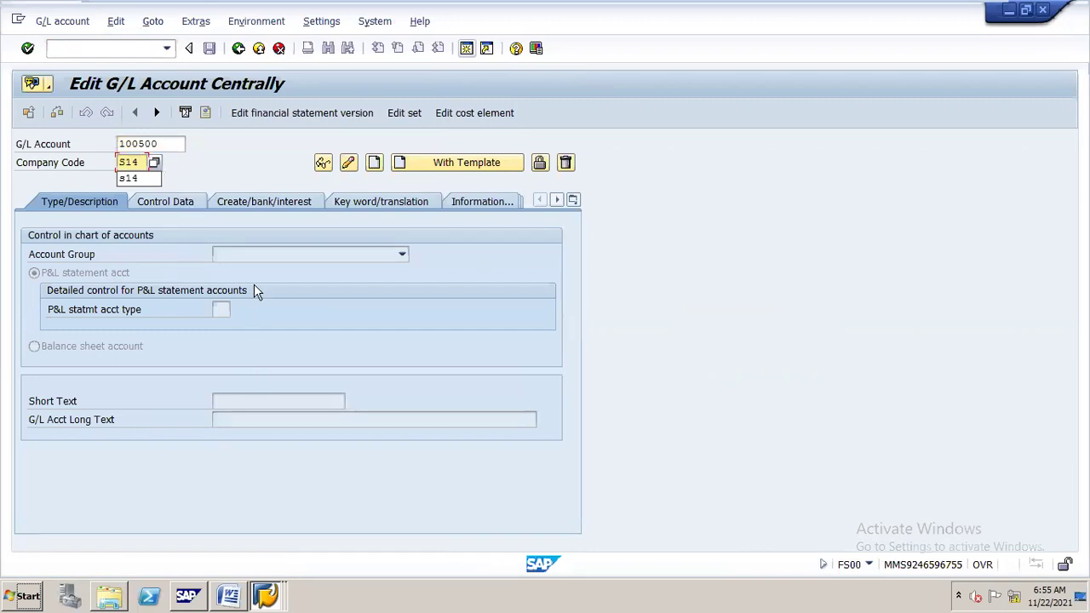
pyautogui.click(351, 164)
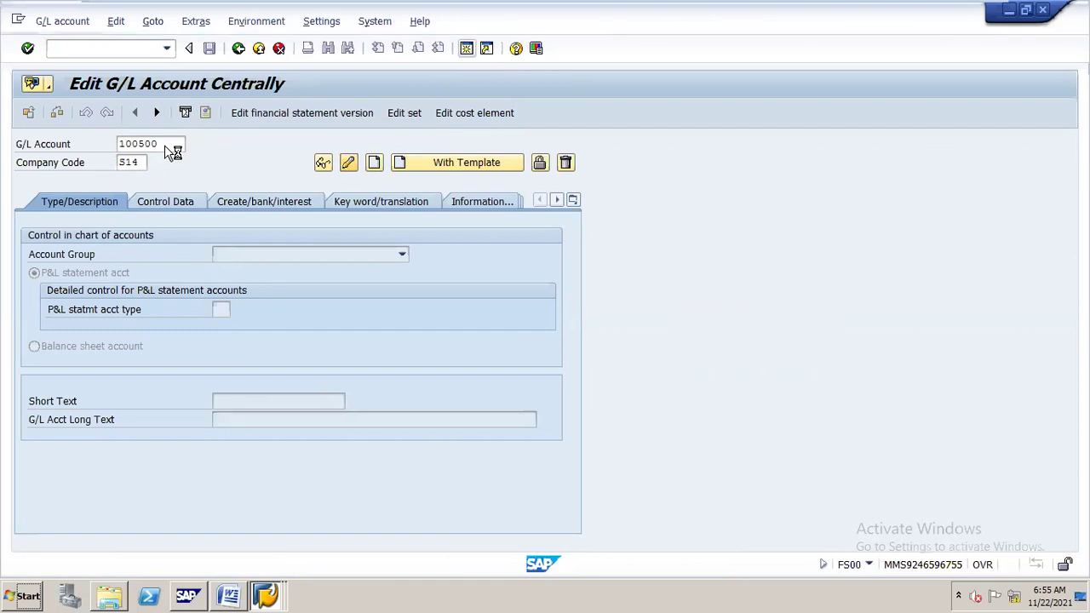
pyautogui.click(167, 212)
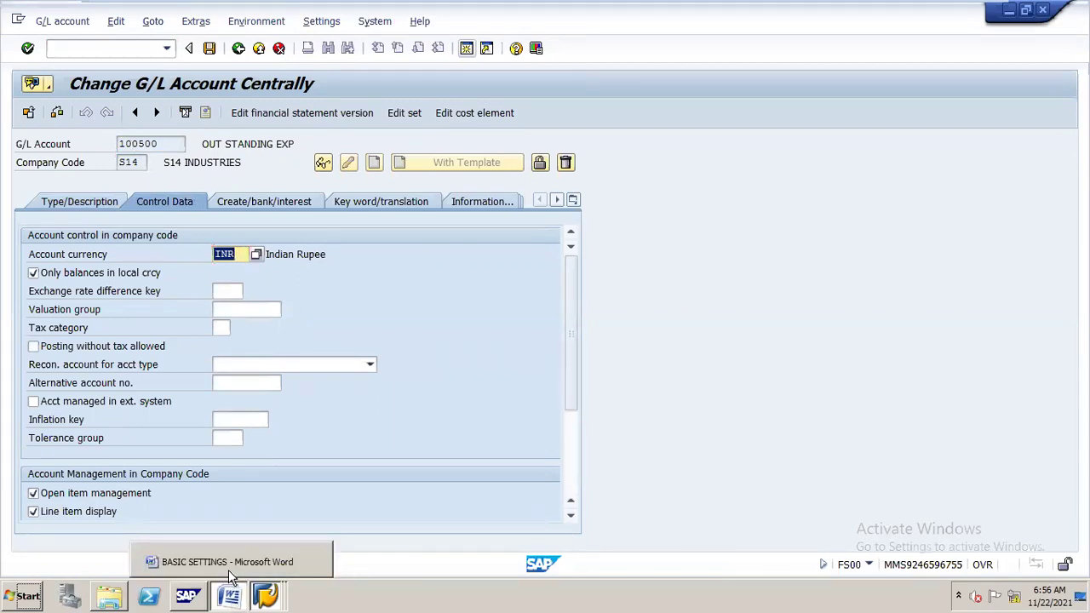
pyautogui.click(230, 577)
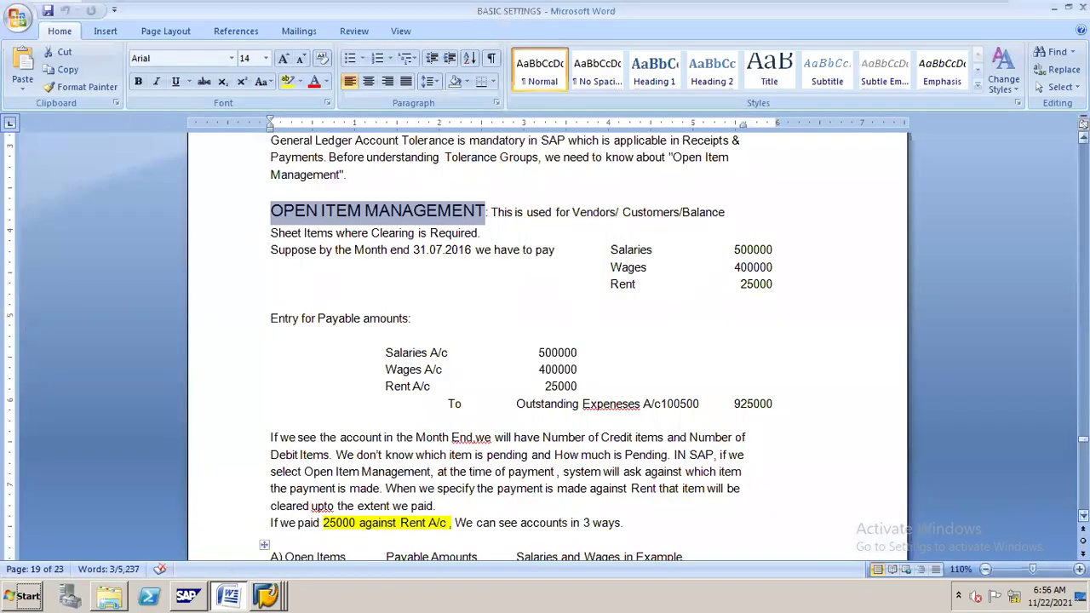
# Scroll the notes to the Open, Cleared and All Items list and minimise the virtual machine.
pyautogui.scroll(-1, 548, 340)
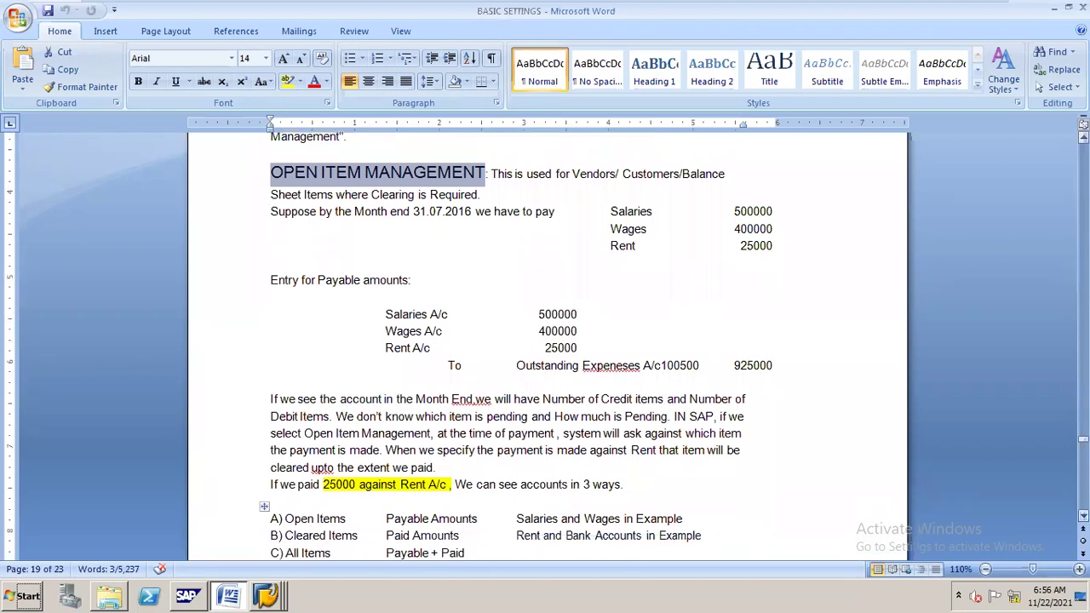
pyautogui.click(948, 12)
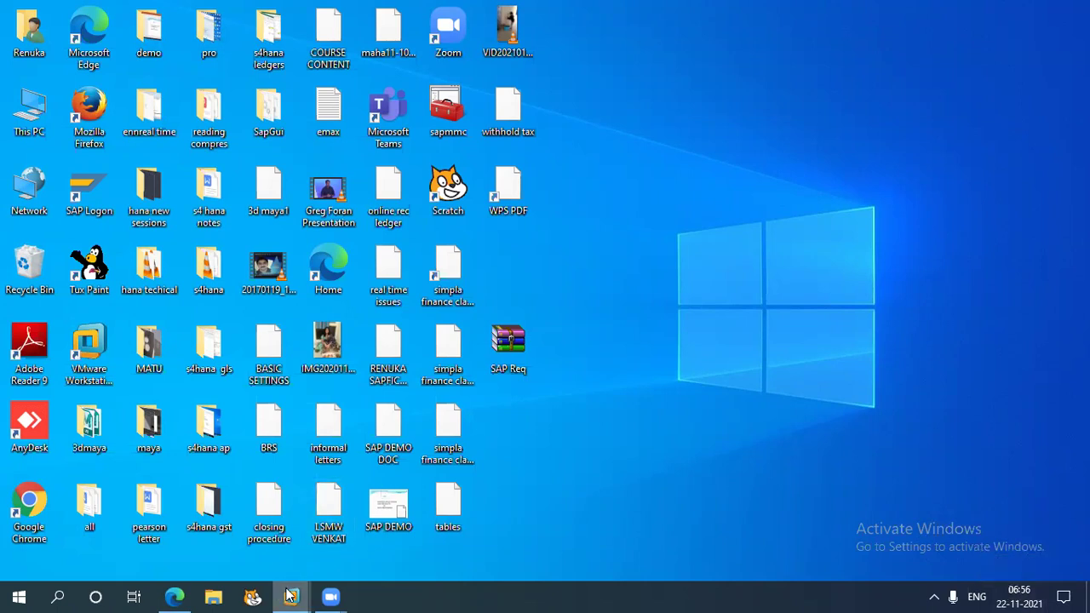
# Restore the ECC 6.0 EHP 5 virtual machine window with the Word notes.
pyautogui.moveTo(291, 594)
pyautogui.click(357, 537)
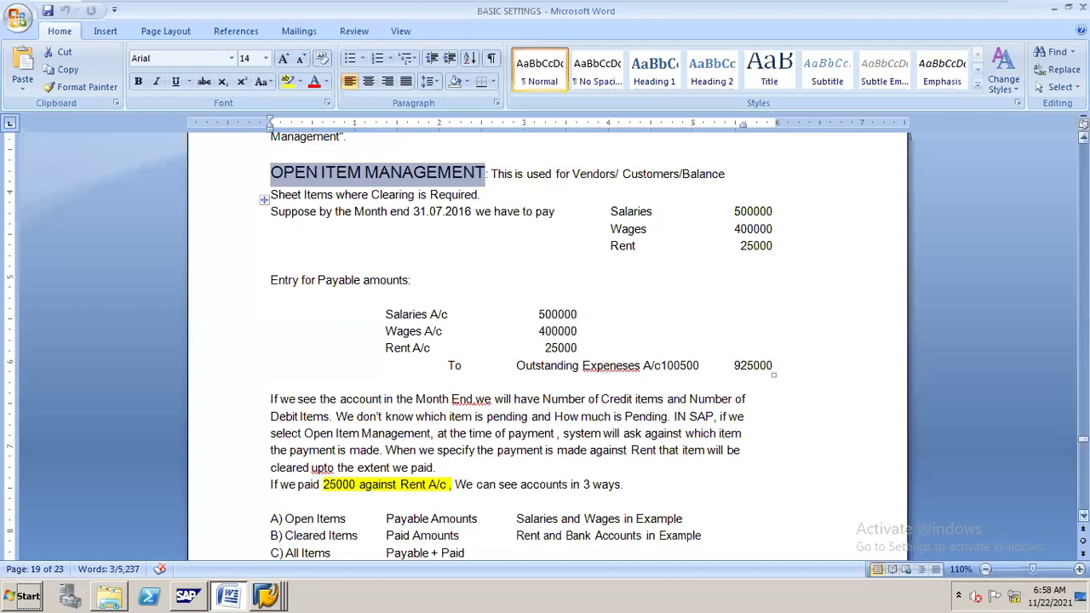
# Scroll the notes to the Tolerance Groups paragraph and return to the SAP account screen.
pyautogui.scroll(-5, 626, 247)
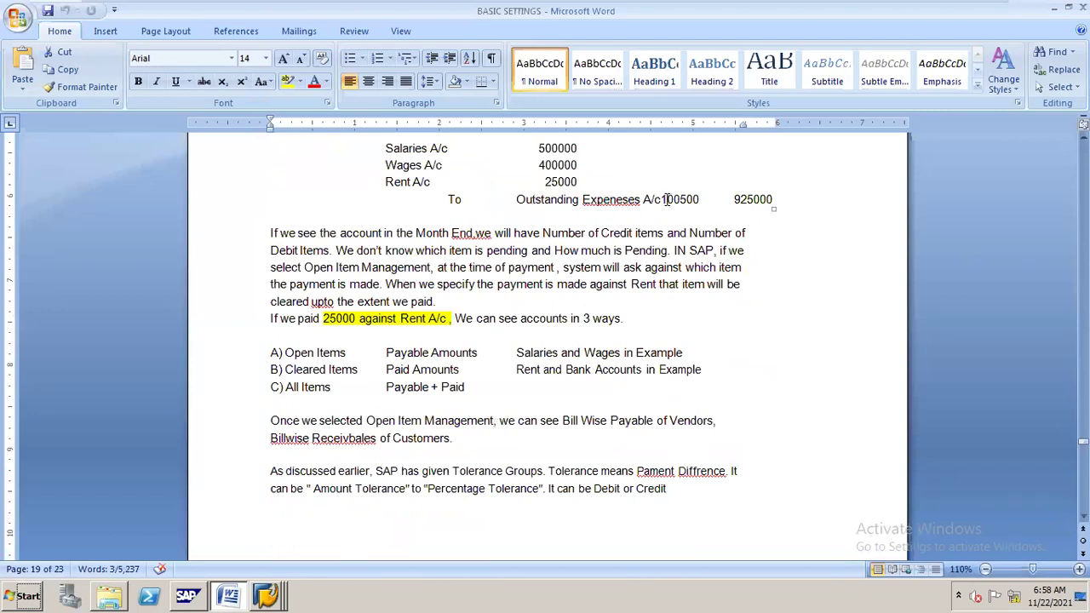
pyautogui.hotkey('alt', 'Tab')
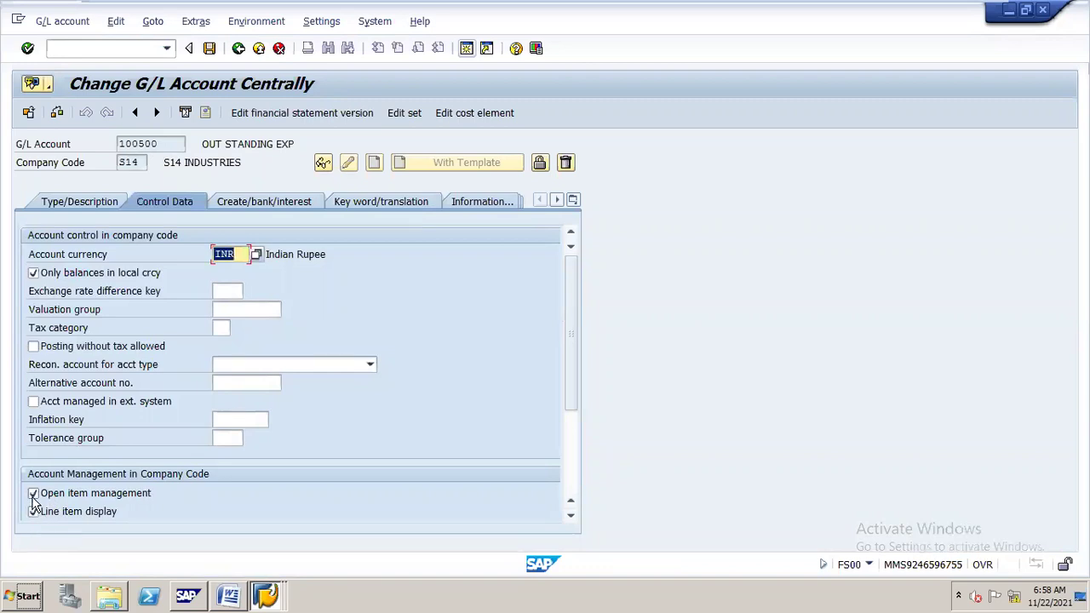
# Start the Display Balances application with /NFAGLB03 in a new SAP session.
pyautogui.click(468, 49)
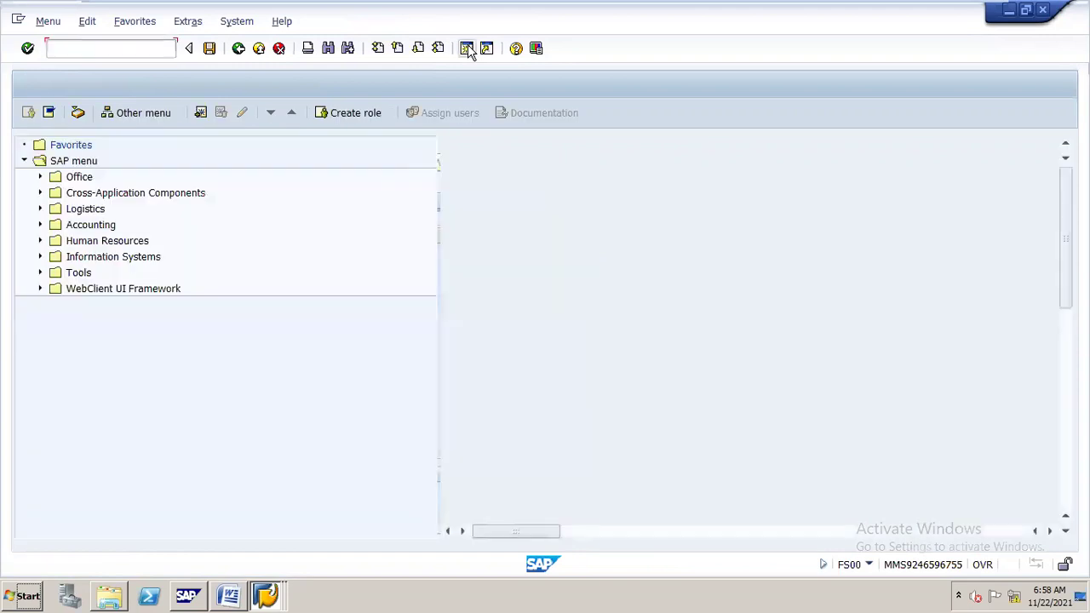
pyautogui.write('/NFAG')
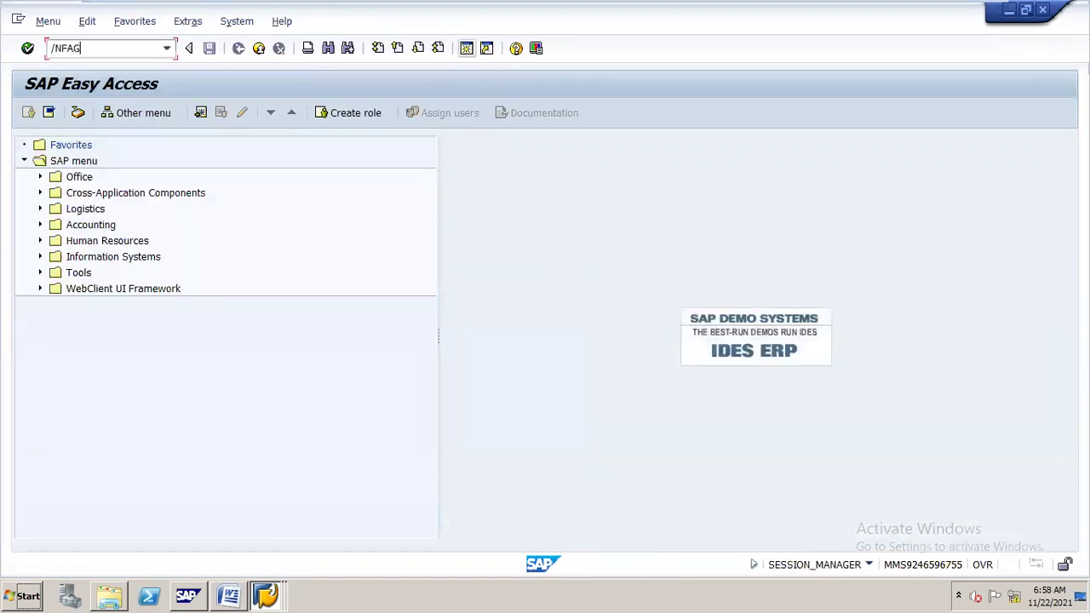
pyautogui.write('LB03')
pyautogui.press('Return')
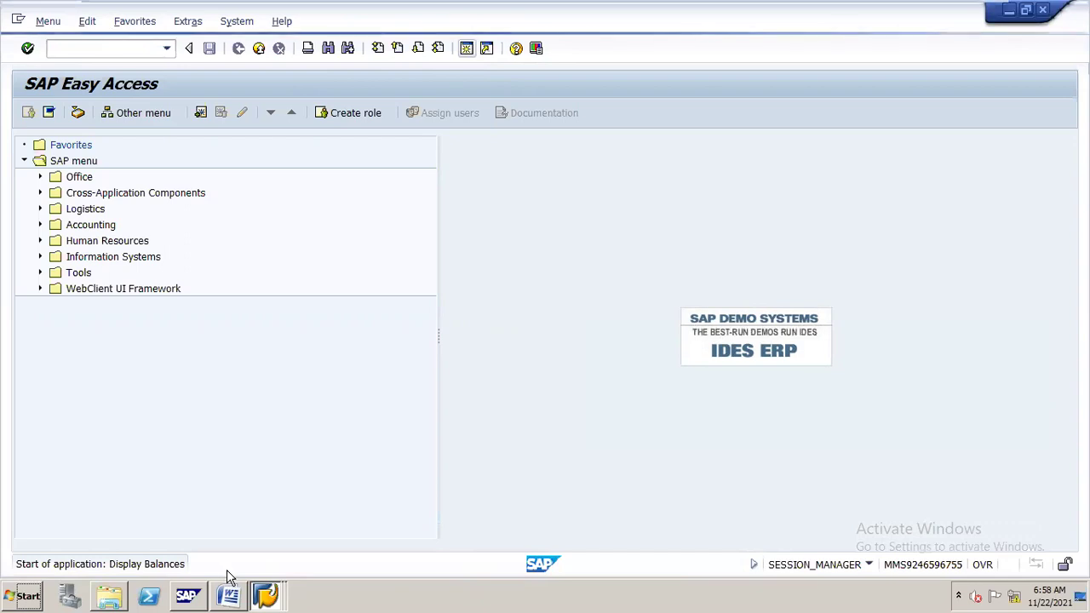
# Check the Word notes, then return to G/L Account Balance Display for S14, ledger 0L.
pyautogui.moveTo(227, 576)
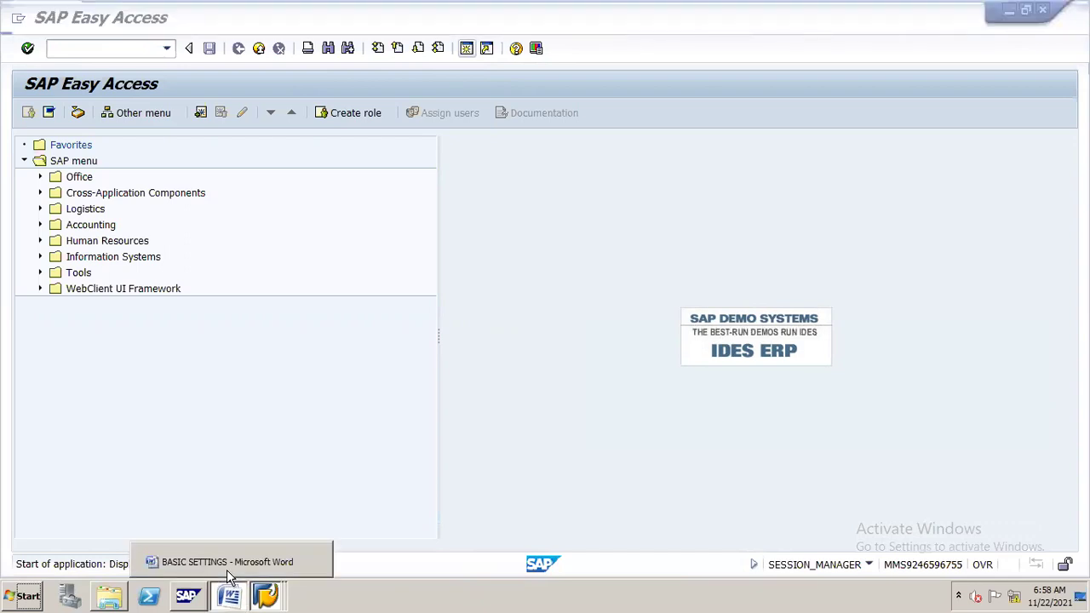
pyautogui.click(228, 568)
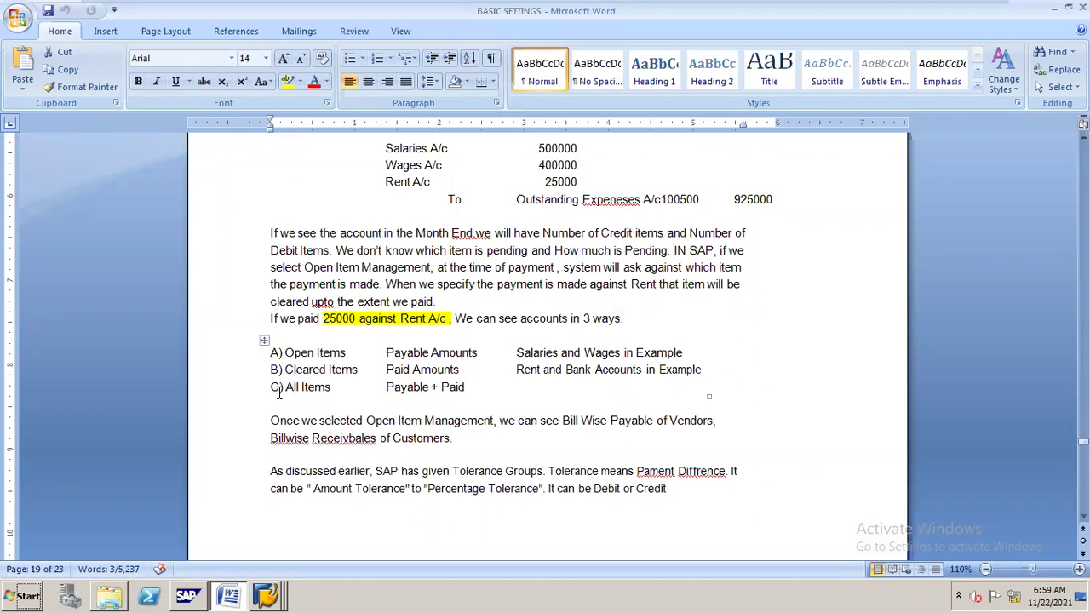
pyautogui.hotkey('alt', 'Tab')
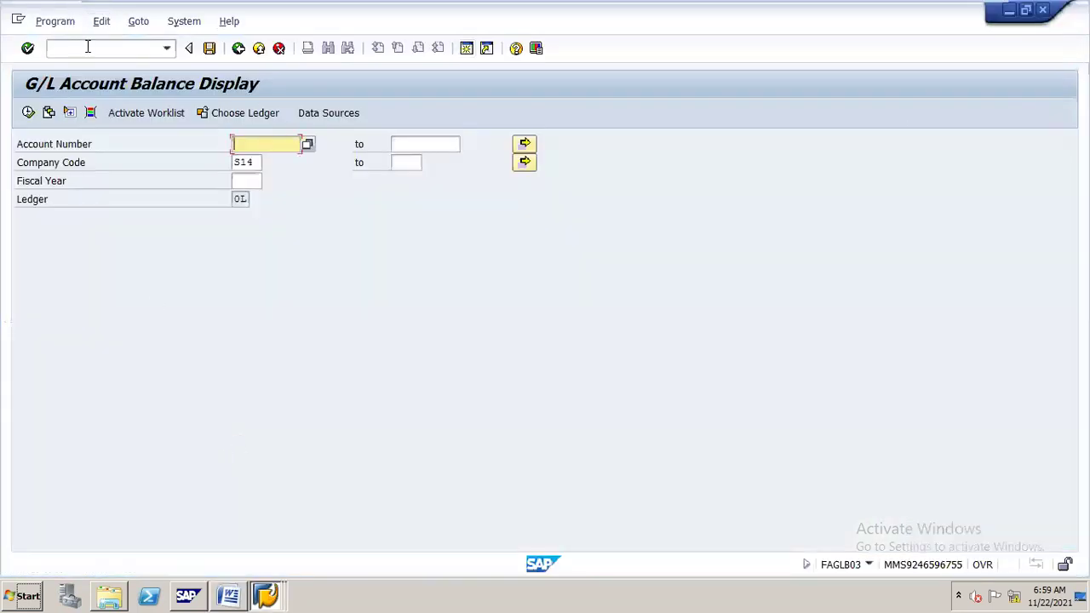
# Switch to the G/L line item display /NFAGLL03 for account 100500, then return to the notes.
pyautogui.click(88, 47)
pyautogui.write('/NFAGLL')
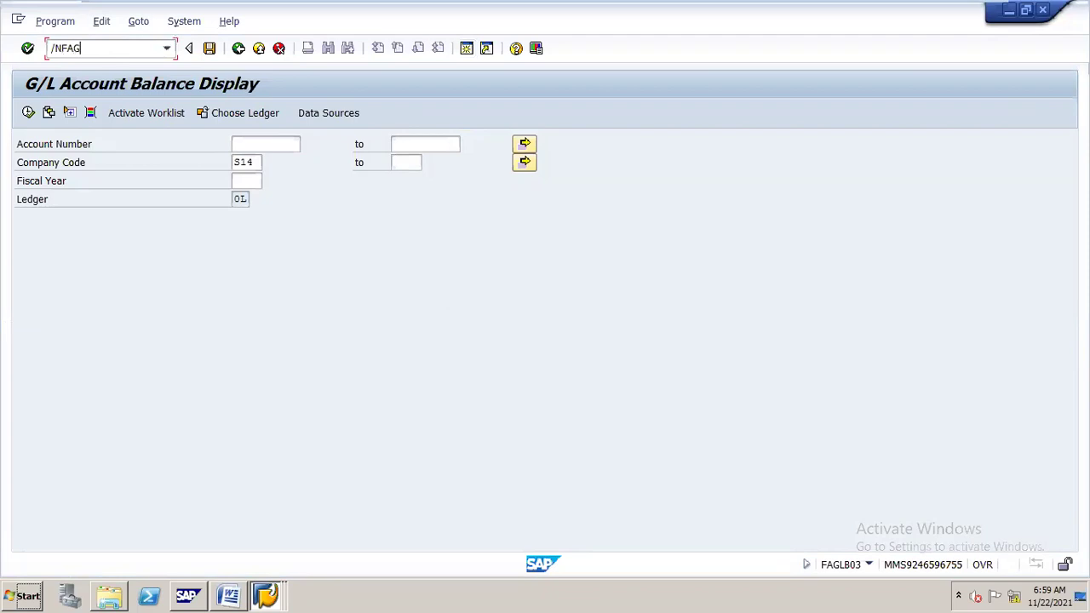
pyautogui.write('03')
pyautogui.press('Return')
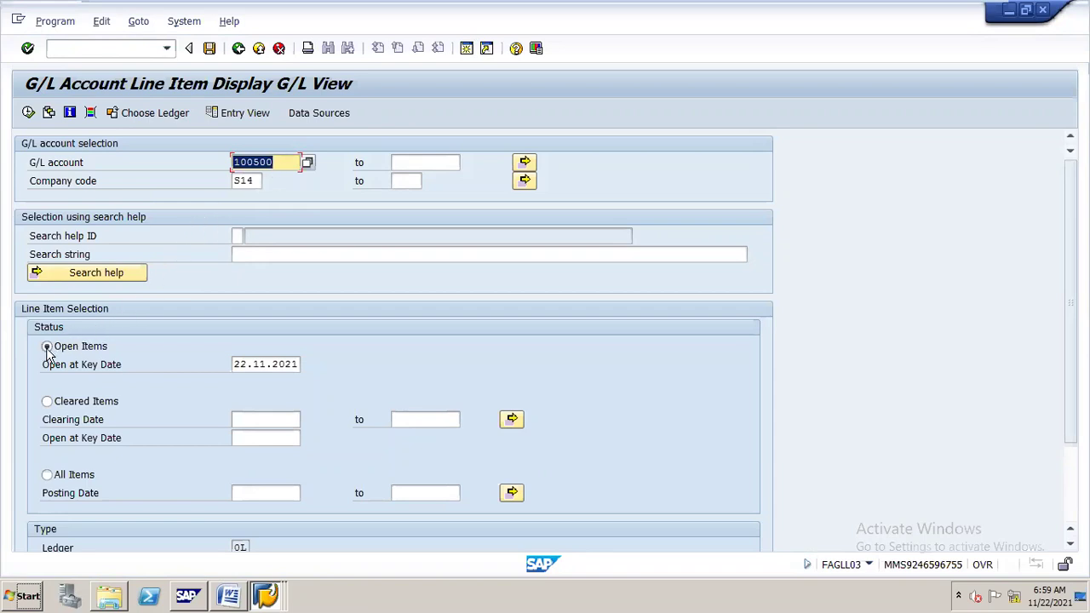
pyautogui.hotkey('alt', 'Tab')
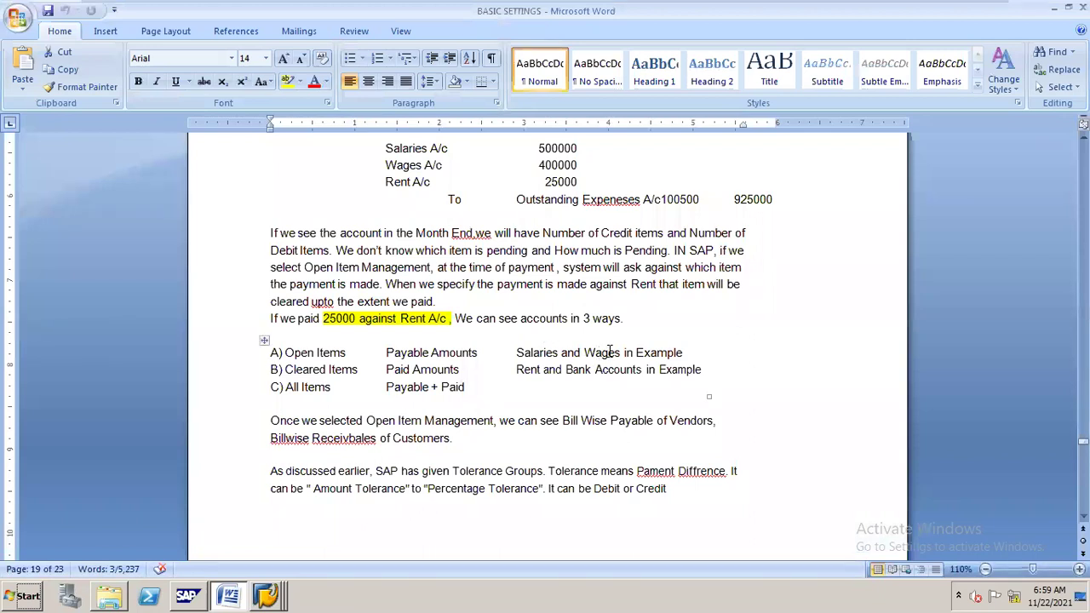
pyautogui.hotkey('alt', 'Tab')
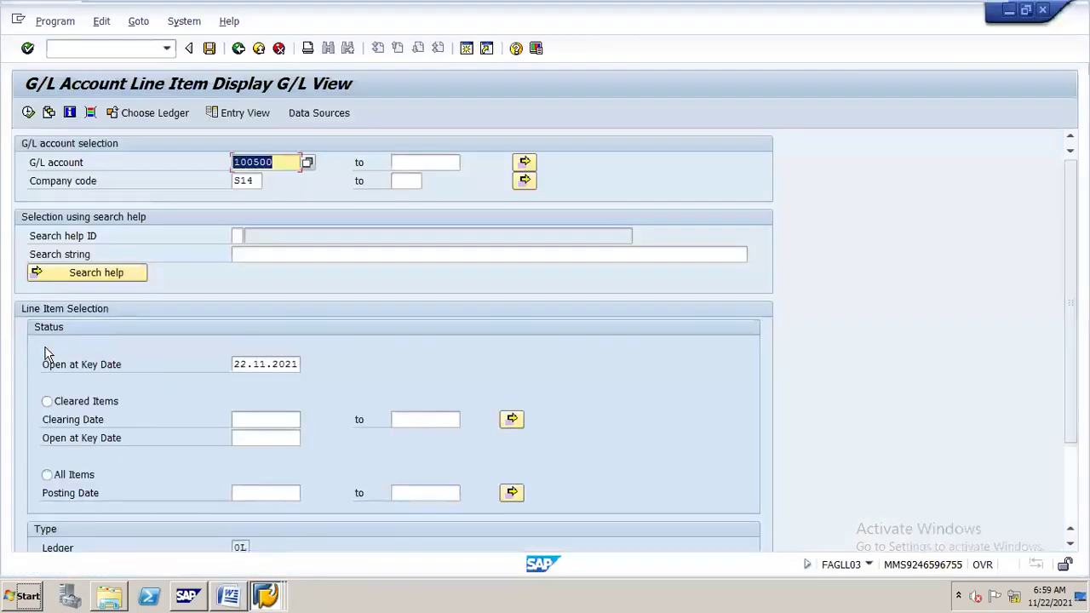
pyautogui.click(79, 349)
pyautogui.click(48, 401)
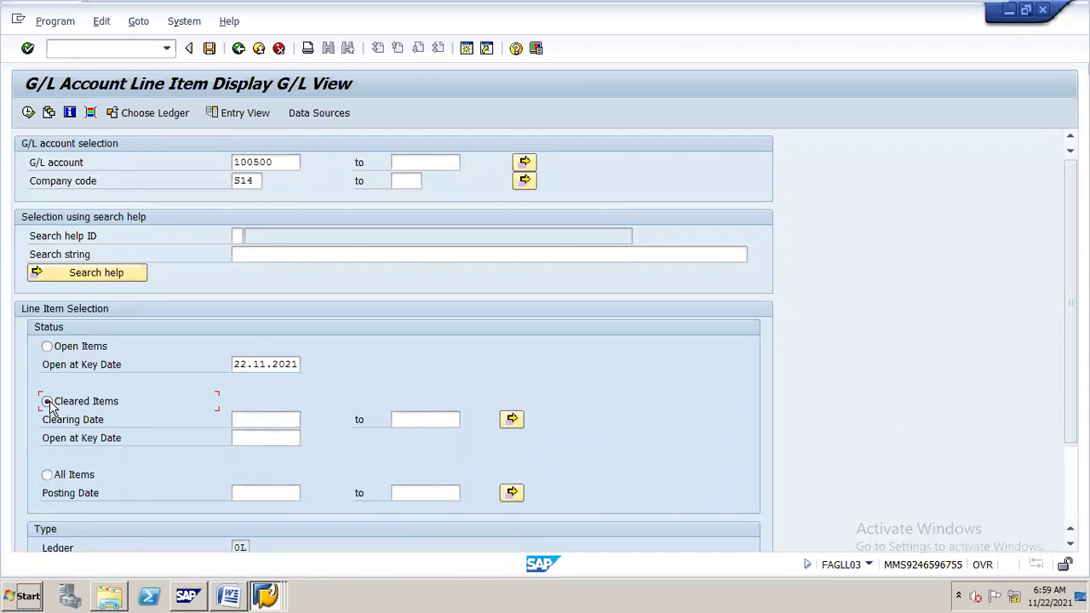
pyautogui.hotkey('alt', 'Tab')
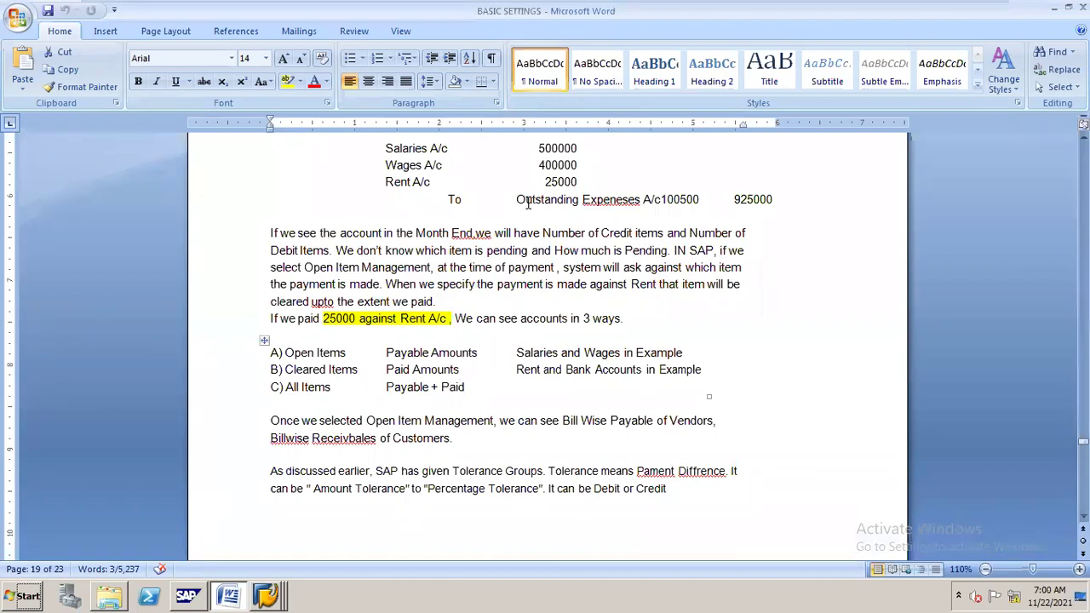
pyautogui.hotkey('alt', 'Tab')
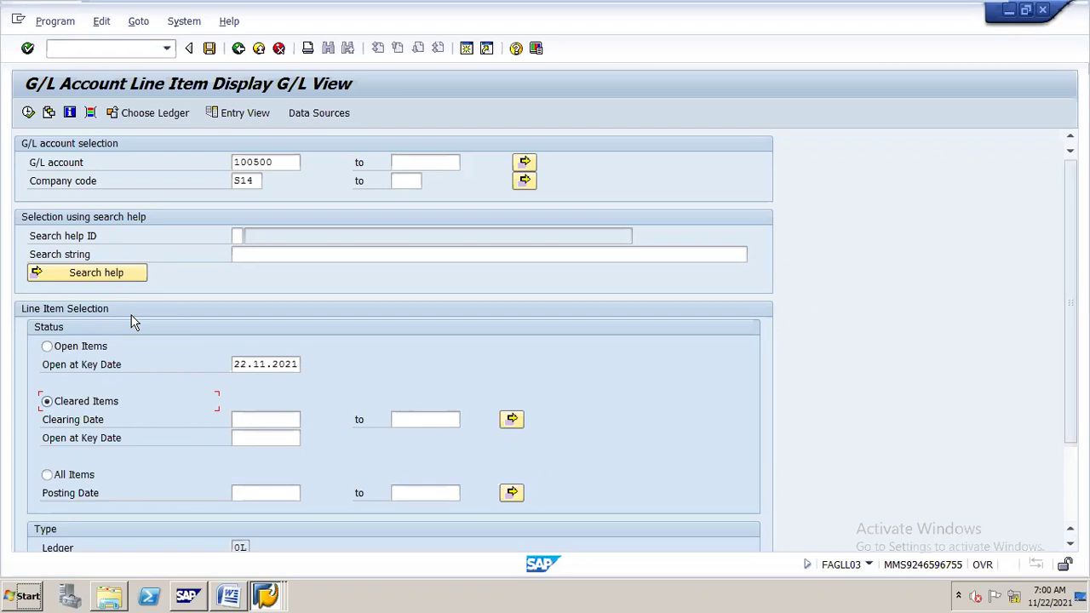
pyautogui.hotkey('alt', 'Tab')
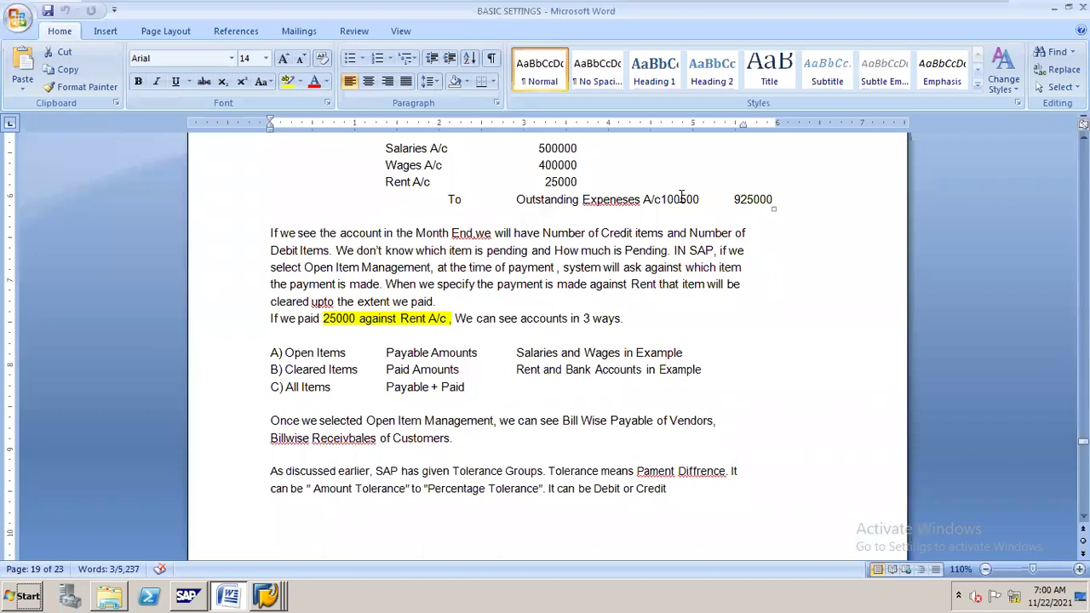
# List account 100500's two open items totalling 95,000.00 INR.
pyautogui.hotkey('alt', 'Tab')
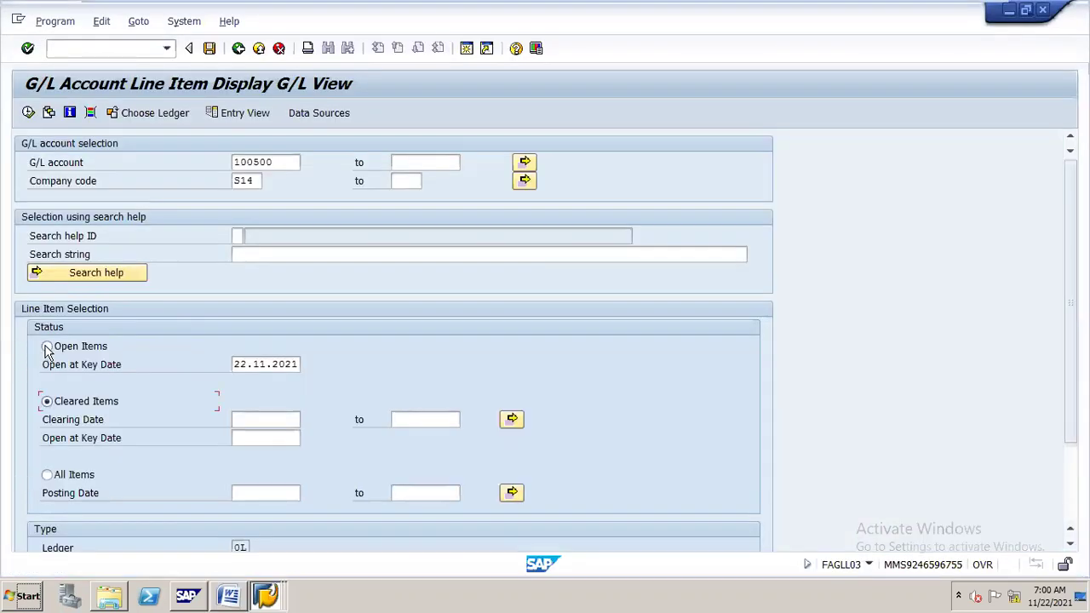
pyautogui.click(47, 346)
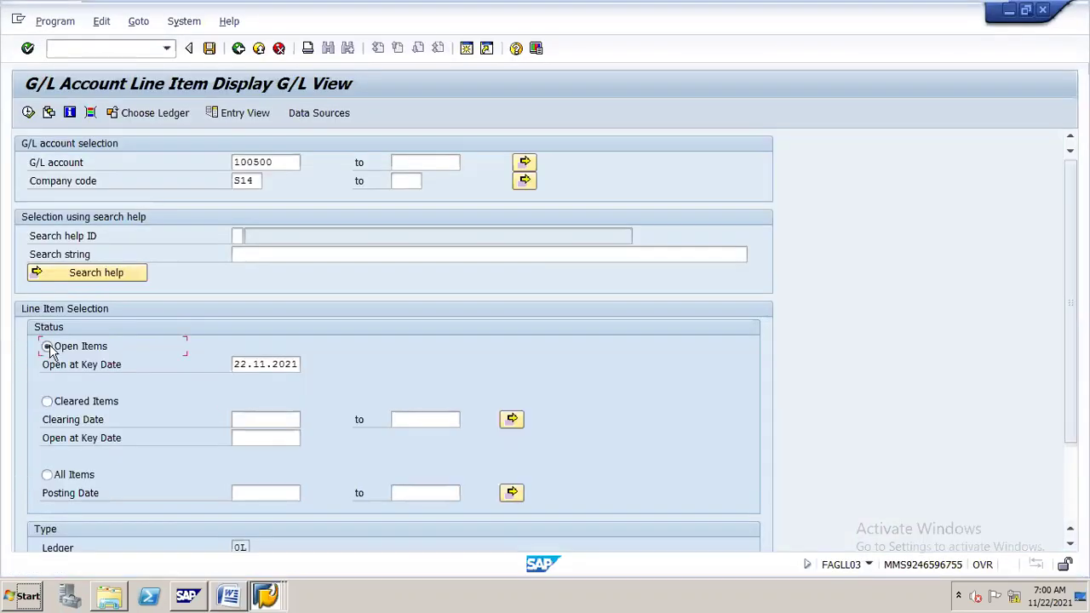
pyautogui.click(28, 113)
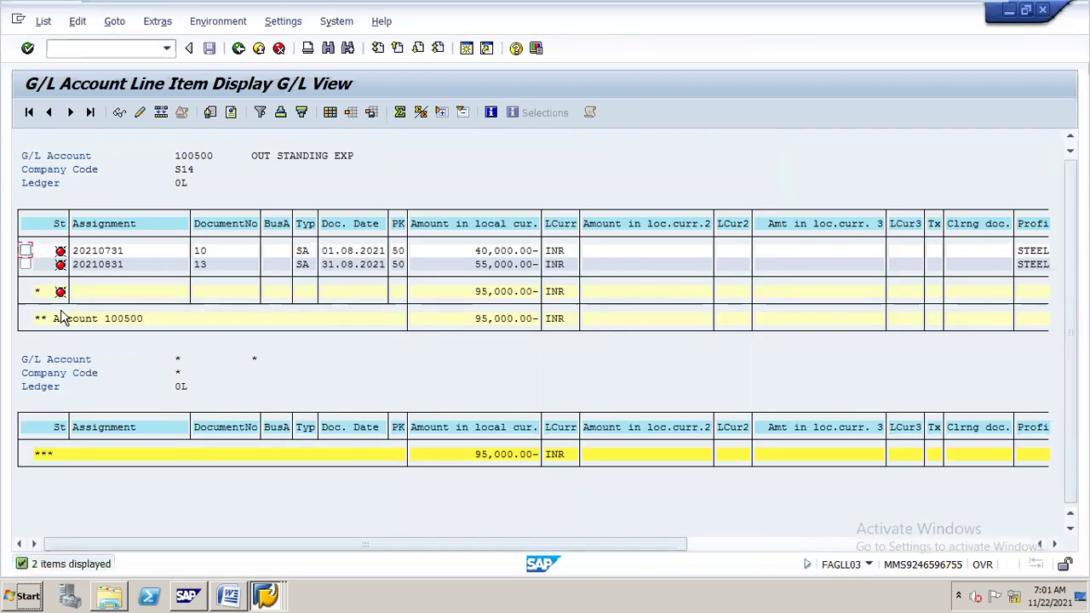
# List the eleven cleared items and return to the selection screen.
pyautogui.click(238, 49)
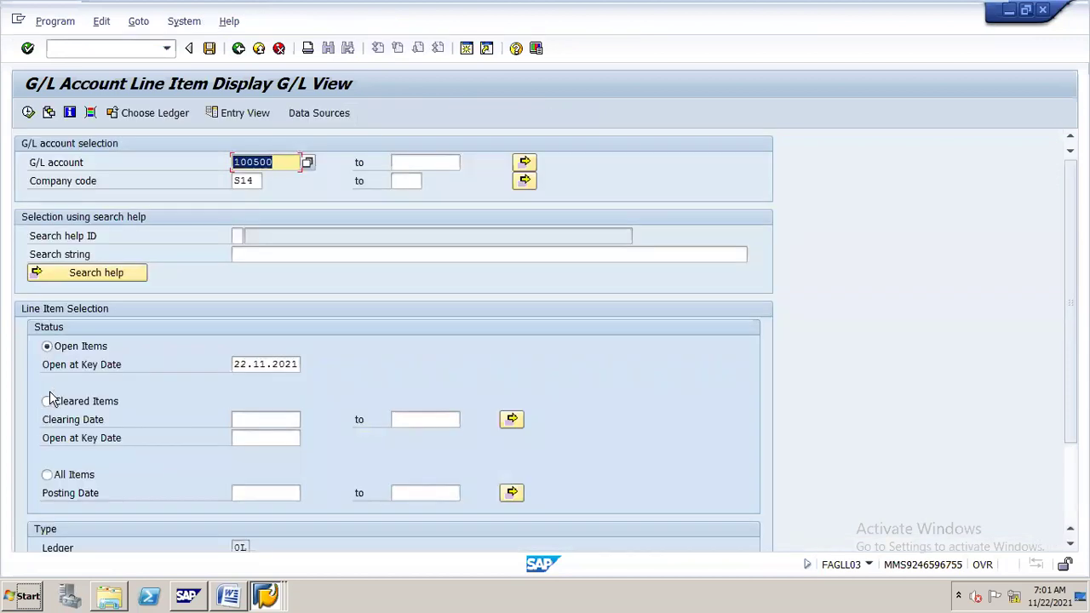
pyautogui.click(47, 402)
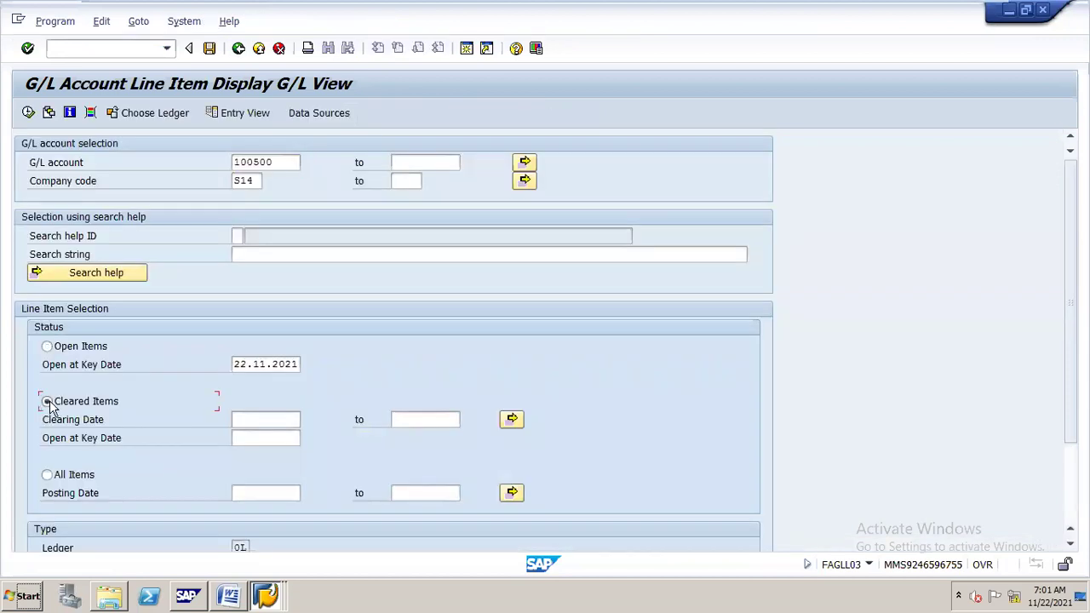
pyautogui.click(28, 113)
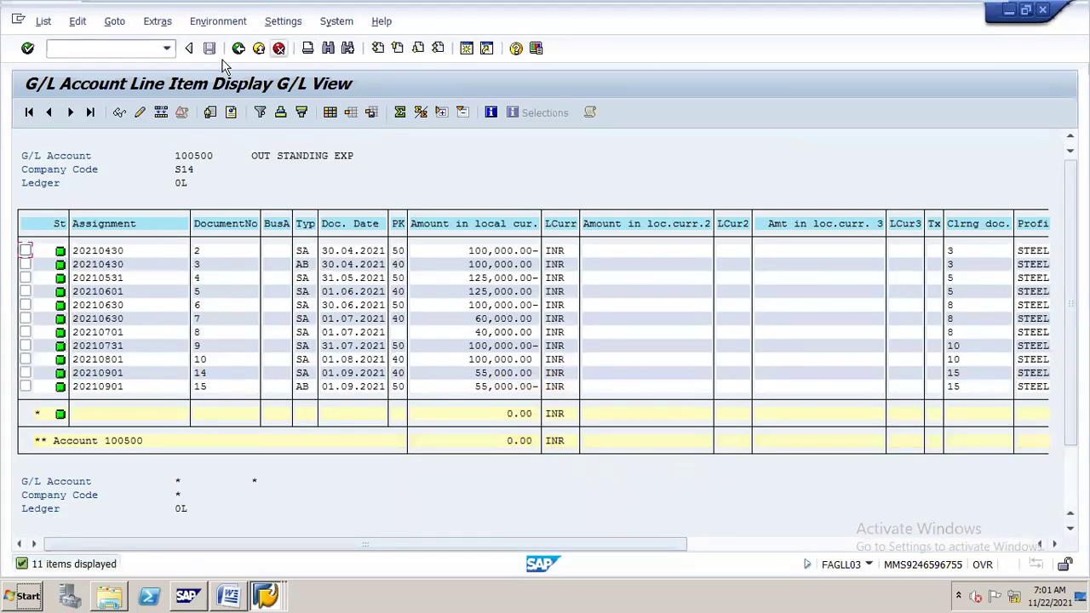
pyautogui.click(238, 49)
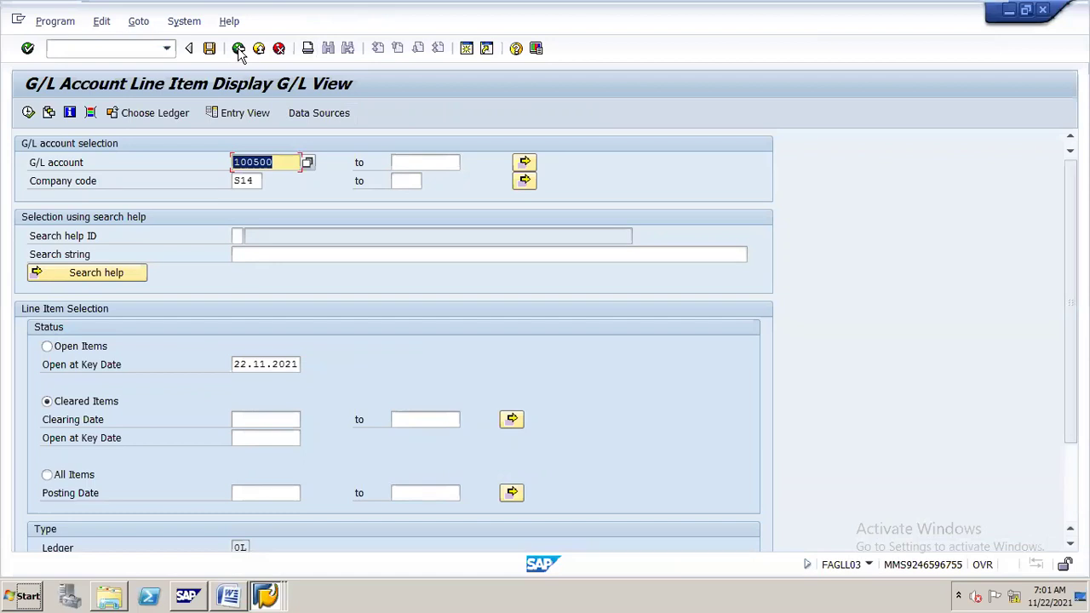
pyautogui.click(226, 577)
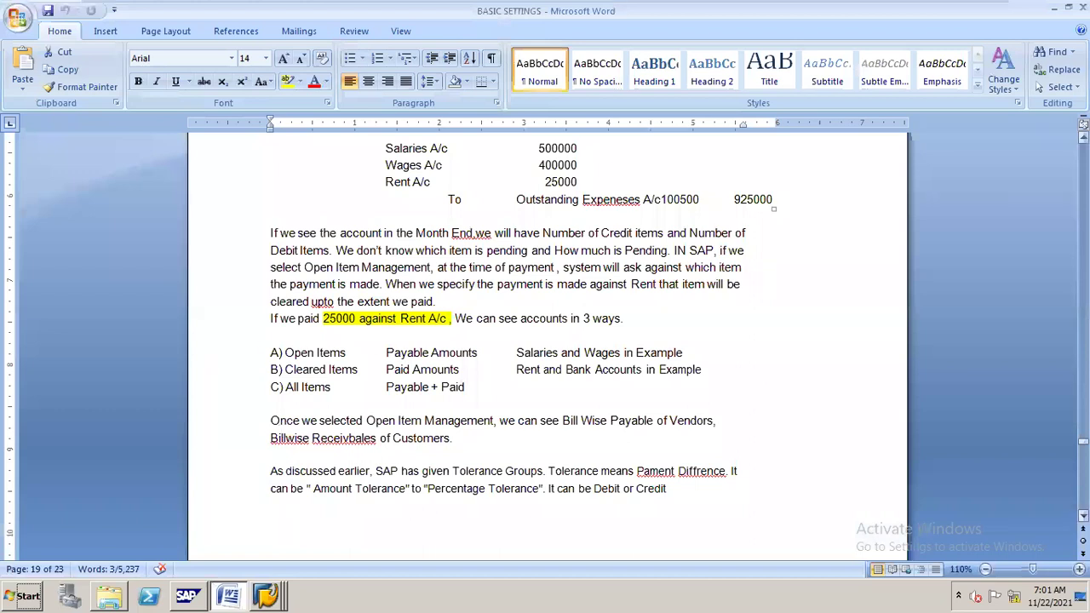
# Scroll the notes to the Tolerance Group table and select the Difference value 5.
pyautogui.moveTo(1082, 442); pyautogui.dragTo(1083, 438)
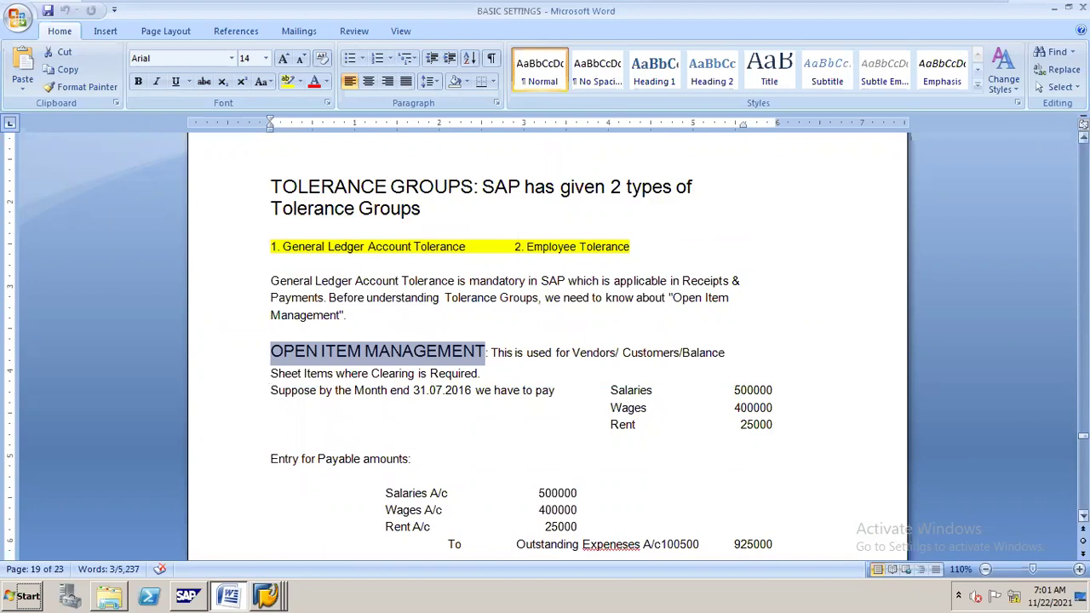
pyautogui.moveTo(1083, 437); pyautogui.dragTo(1083, 451)
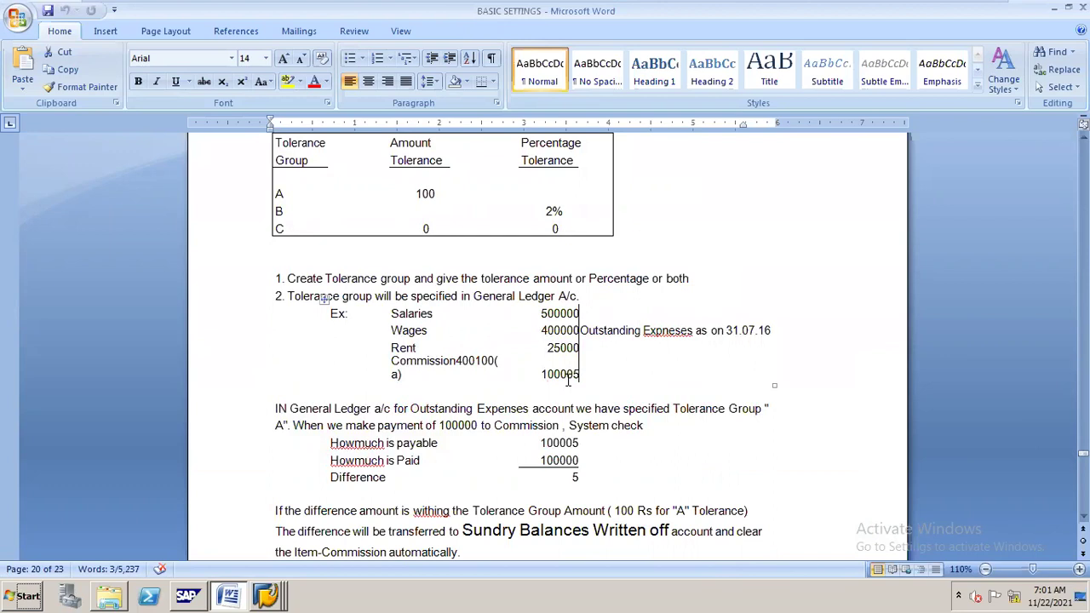
pyautogui.doubleClick(583, 481)
# Highlight the 5 in the Word notes' Difference row, then return to the SAP line item screen.
pyautogui.click(672, 506)
pyautogui.doubleClick(575, 477)
pyautogui.moveTo(584, 480); pyautogui.dragTo(584, 481)
pyautogui.hotkey('alt', 'Tab')
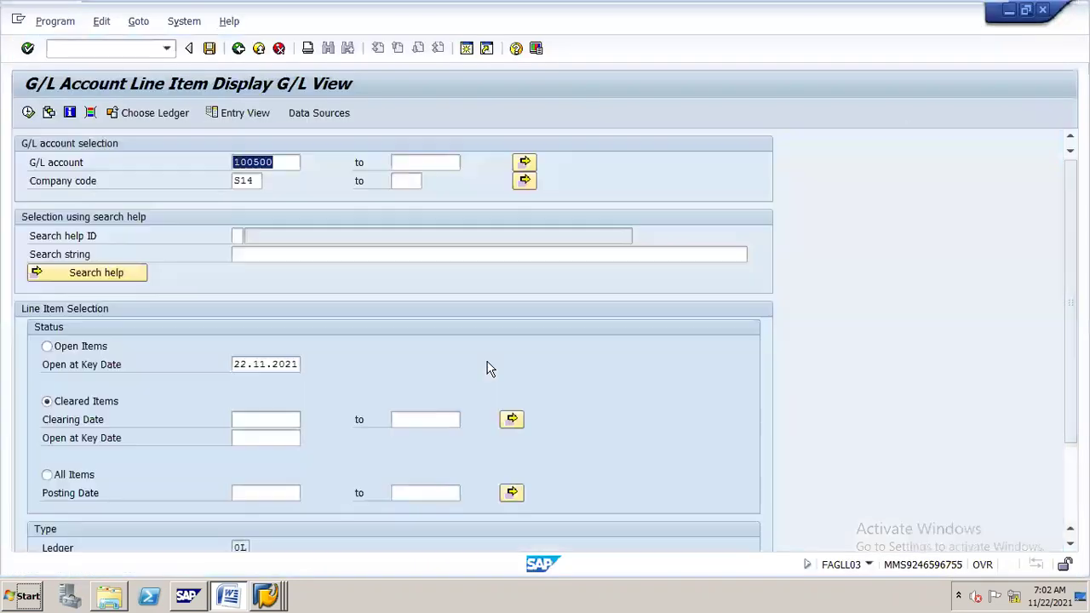
# Open G/L account 400100 in S14 for change on the FS00 screen.
pyautogui.click(266, 589)
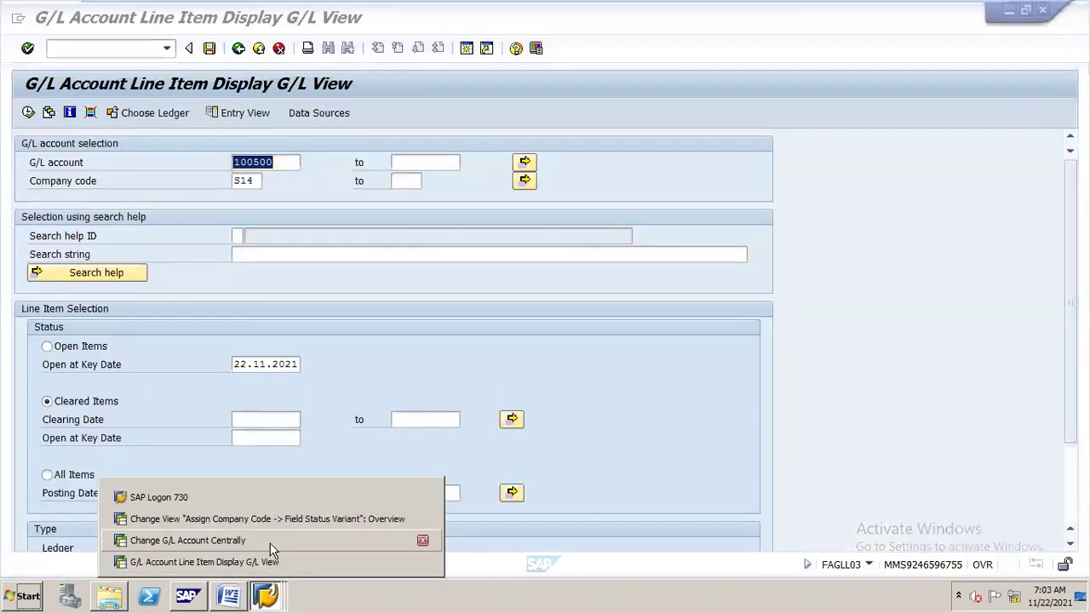
pyautogui.click(270, 541)
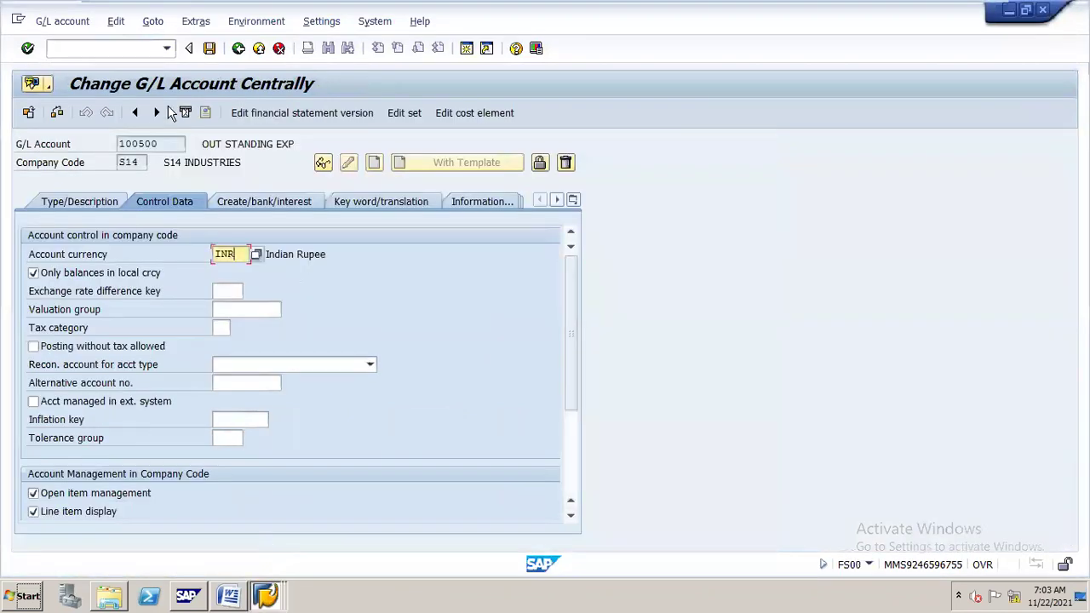
pyautogui.click(167, 49)
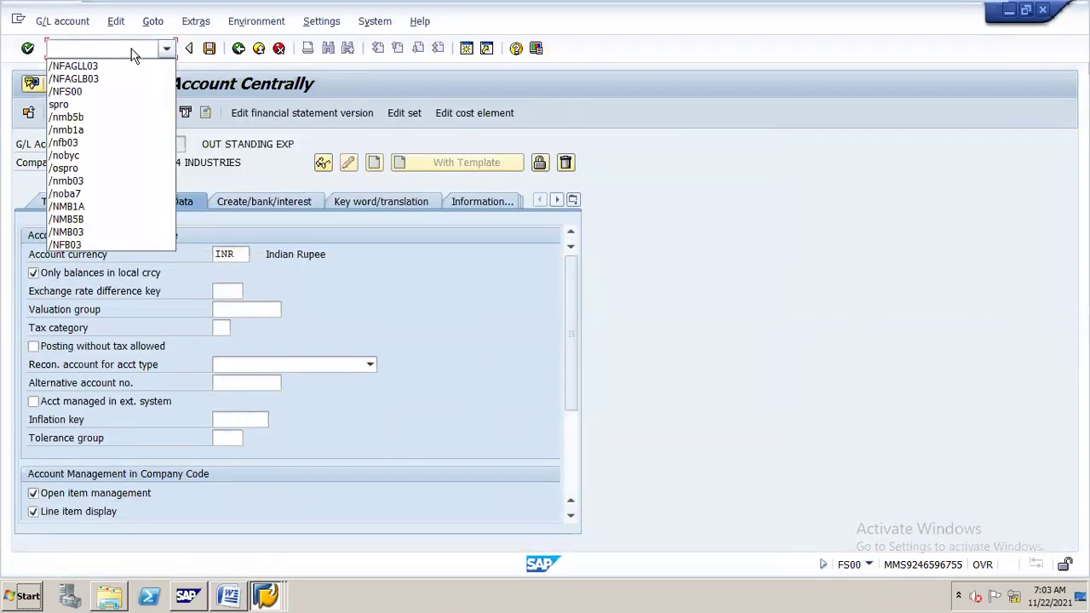
pyautogui.click(136, 51)
pyautogui.click(322, 163)
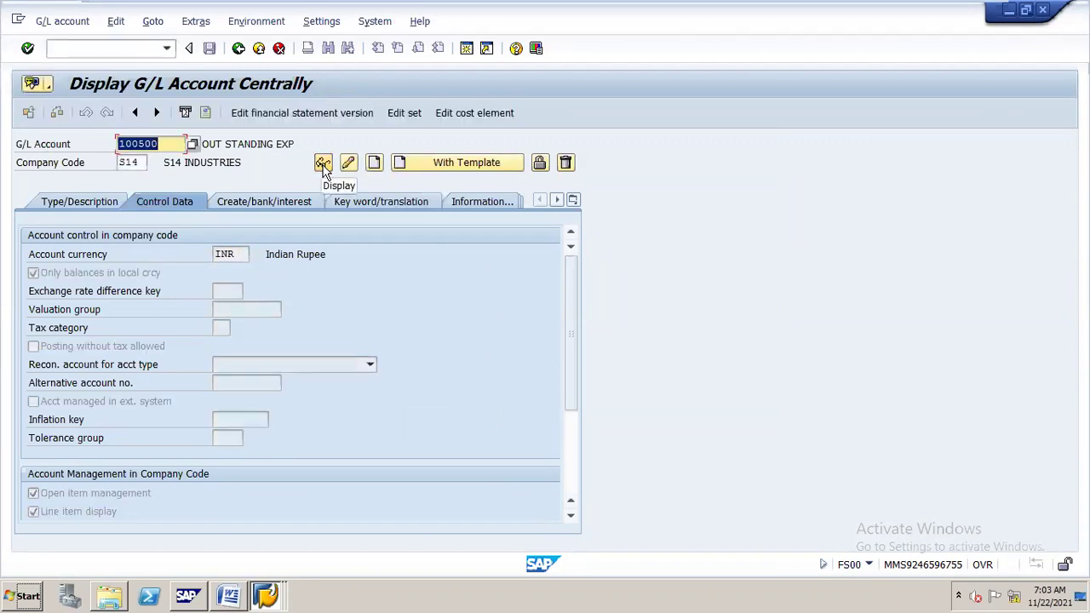
pyautogui.write('400100')
pyautogui.click(348, 163)
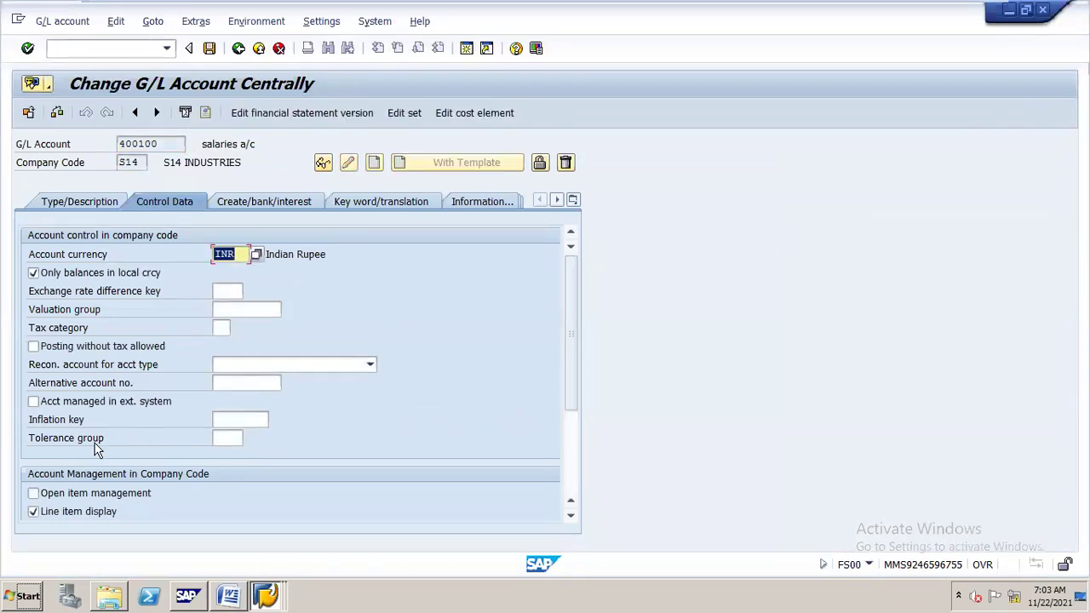
# Enter tolerance group A on account 400100 and bring the Word notes to the front.
pyautogui.click(234, 436)
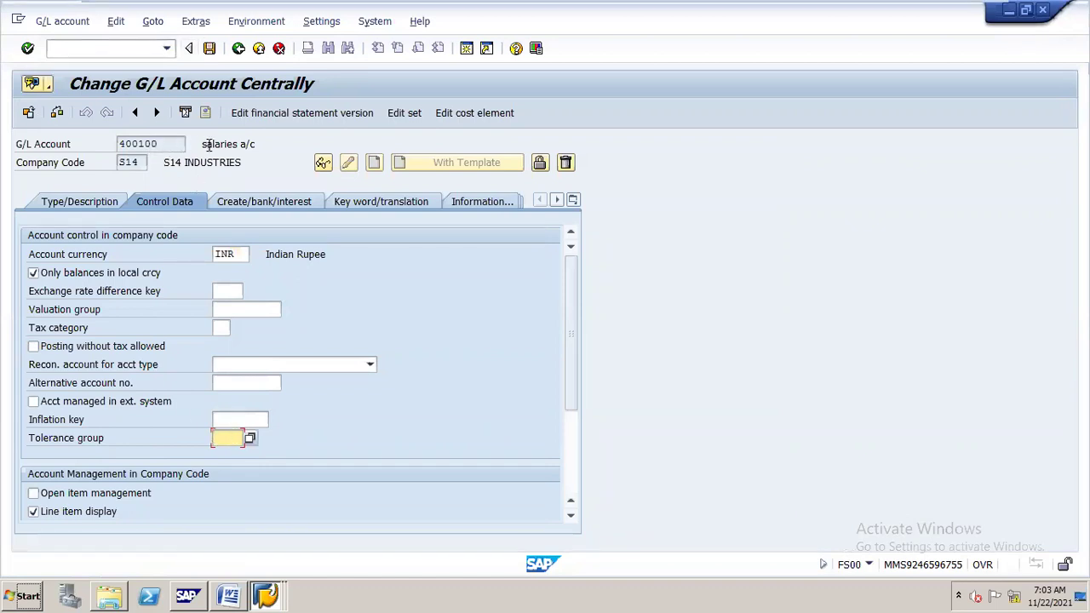
pyautogui.hotkey('alt', 'Tab')
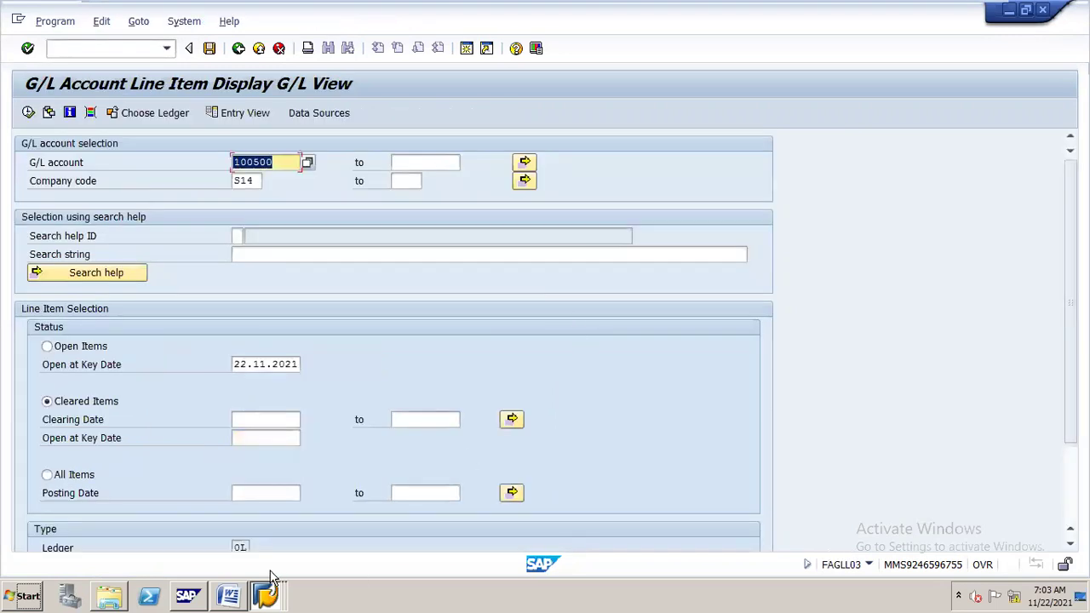
pyautogui.click(228, 579)
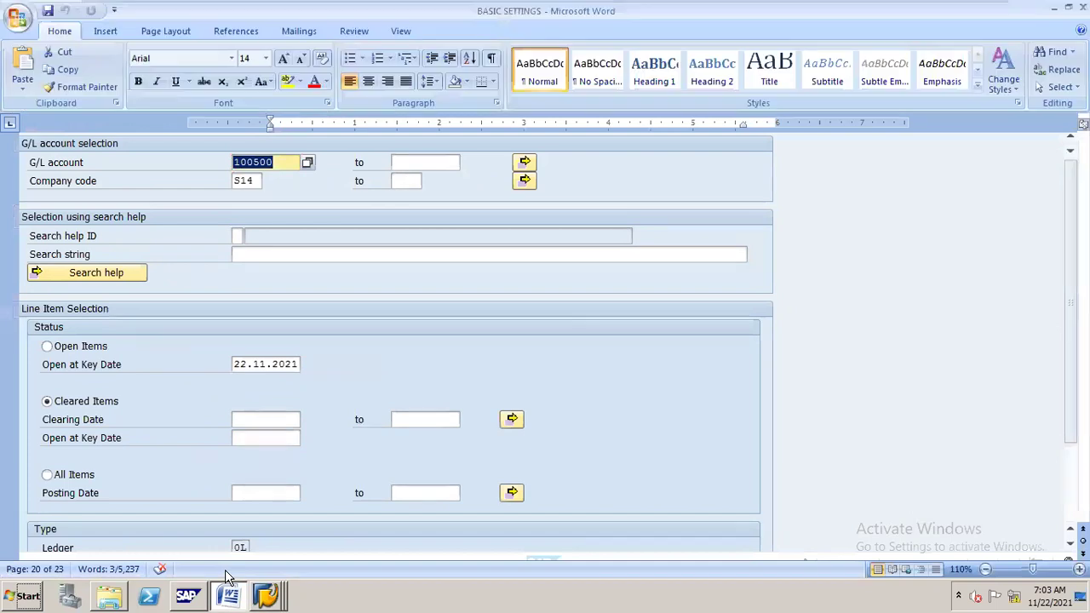
pyautogui.click(265, 579)
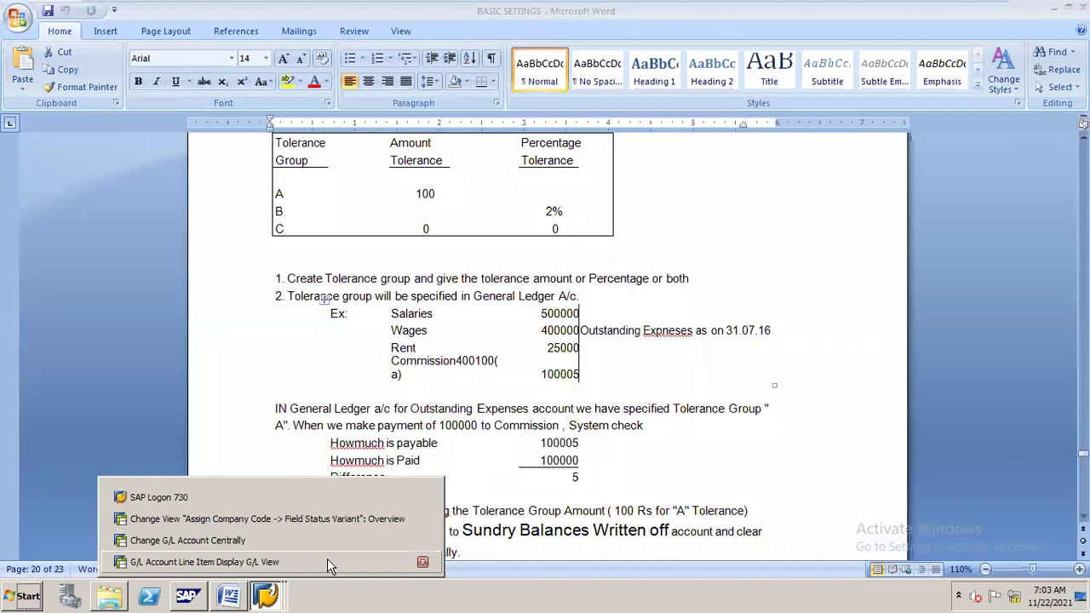
pyautogui.click(338, 539)
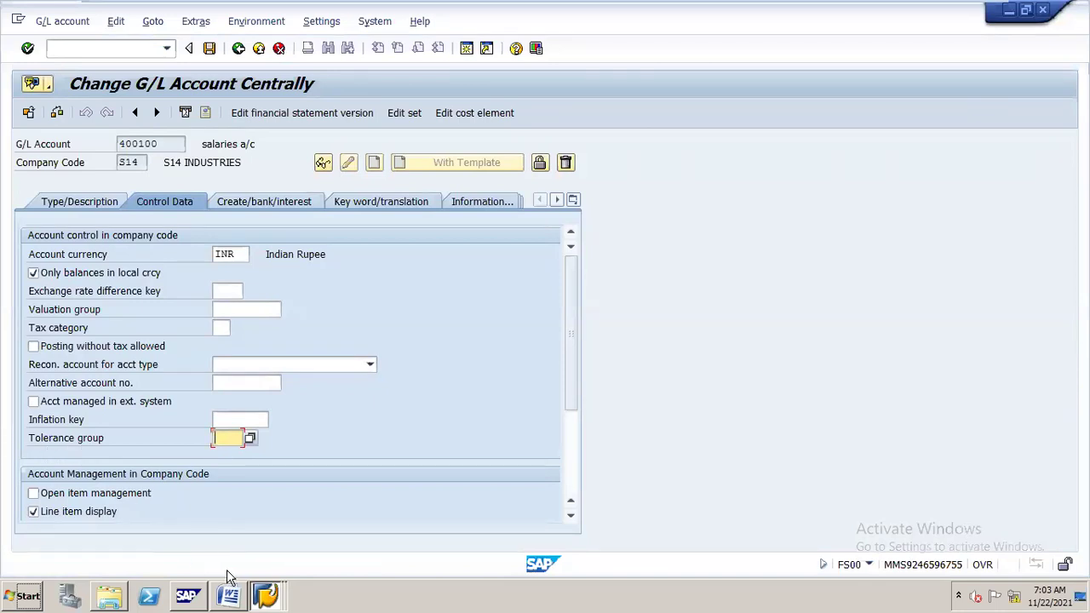
pyautogui.moveTo(226, 572)
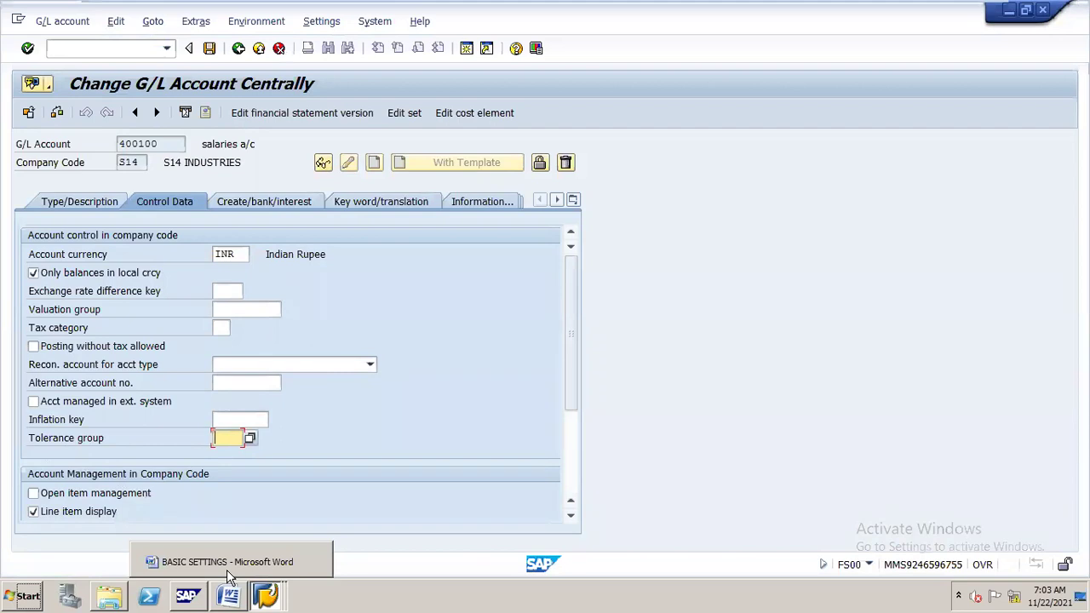
pyautogui.write('A')
pyautogui.press('Return')
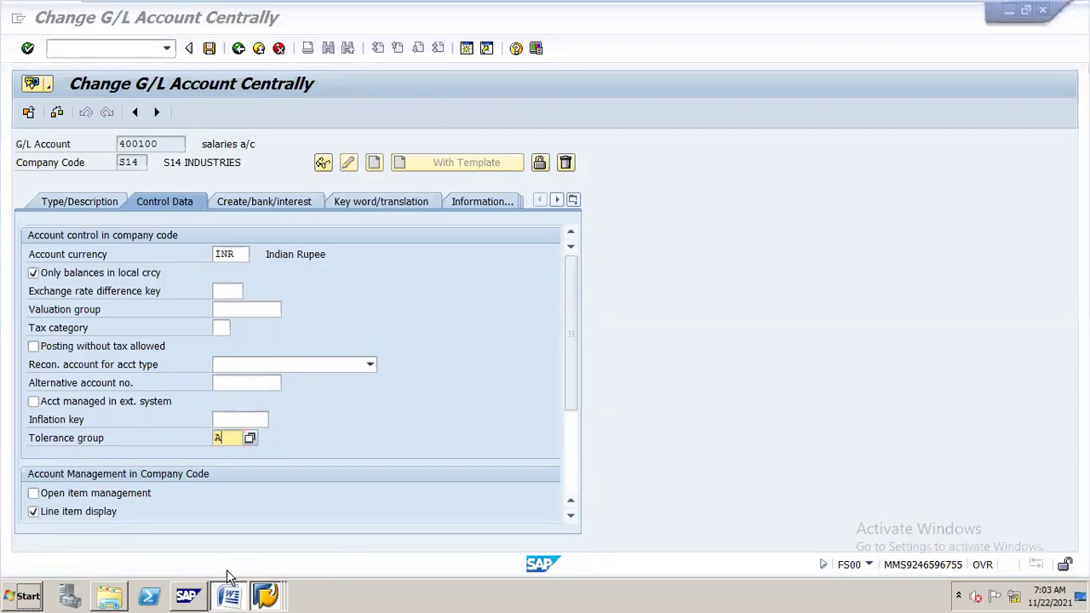
pyautogui.click(226, 572)
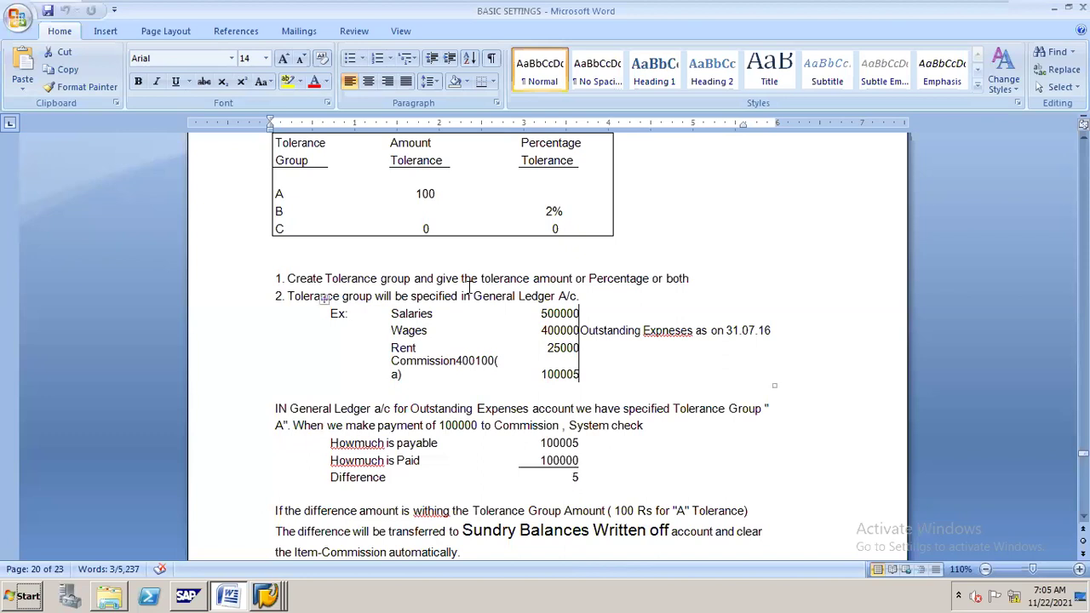
# Mark the difference amount of 5 in the Word notes, then return to the SAP account 400100 screen.
pyautogui.click(580, 475)
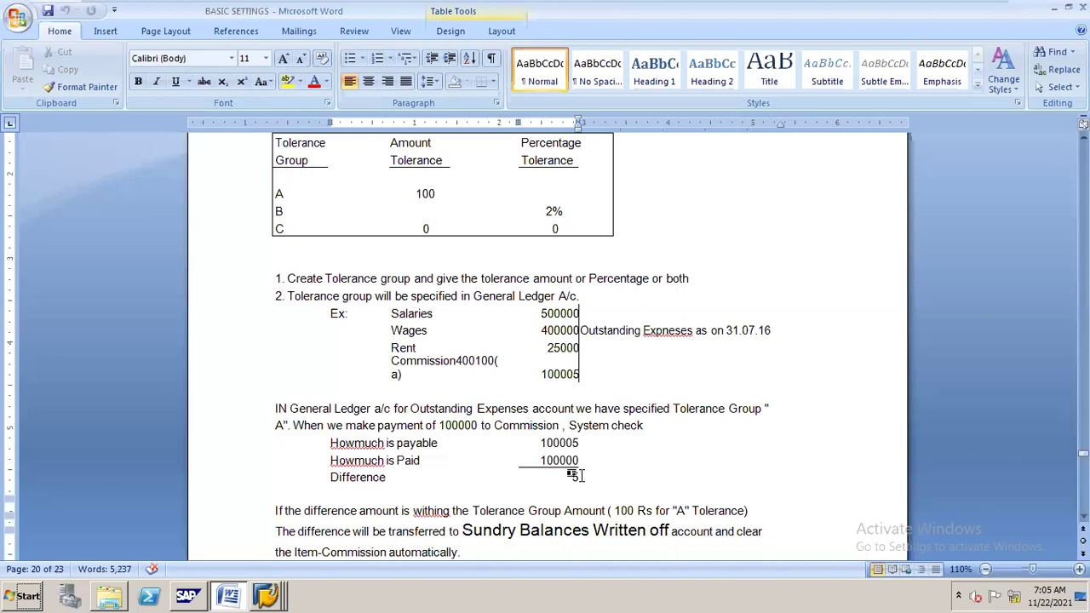
pyautogui.hotkey('alt', 'Tab')
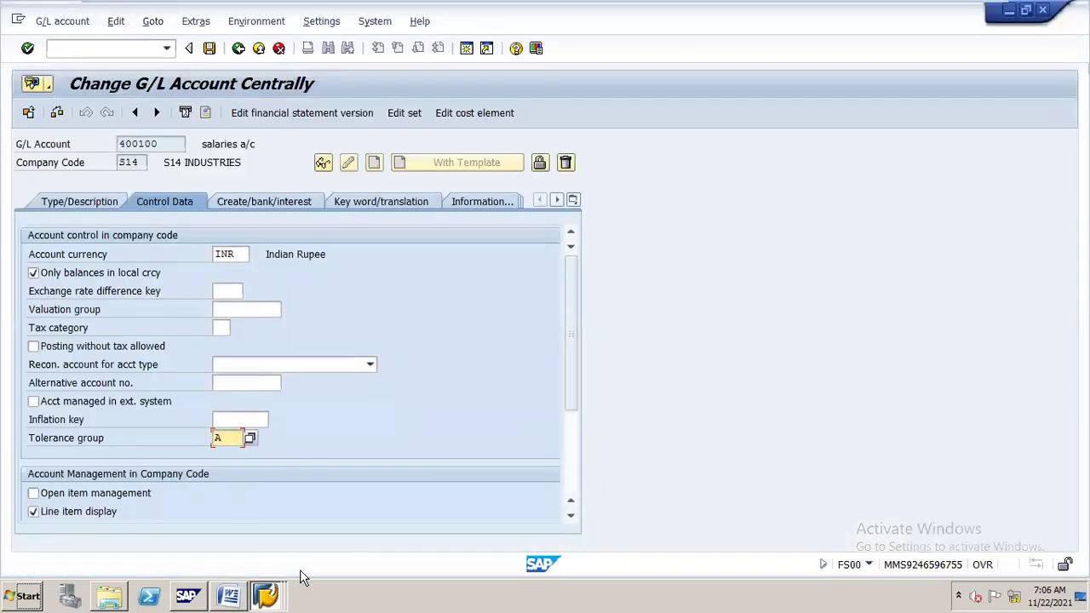
# Switch to the IMG session and go back from the field status variant view to the configuration tree.
pyautogui.click(267, 595)
pyautogui.click(267, 593)
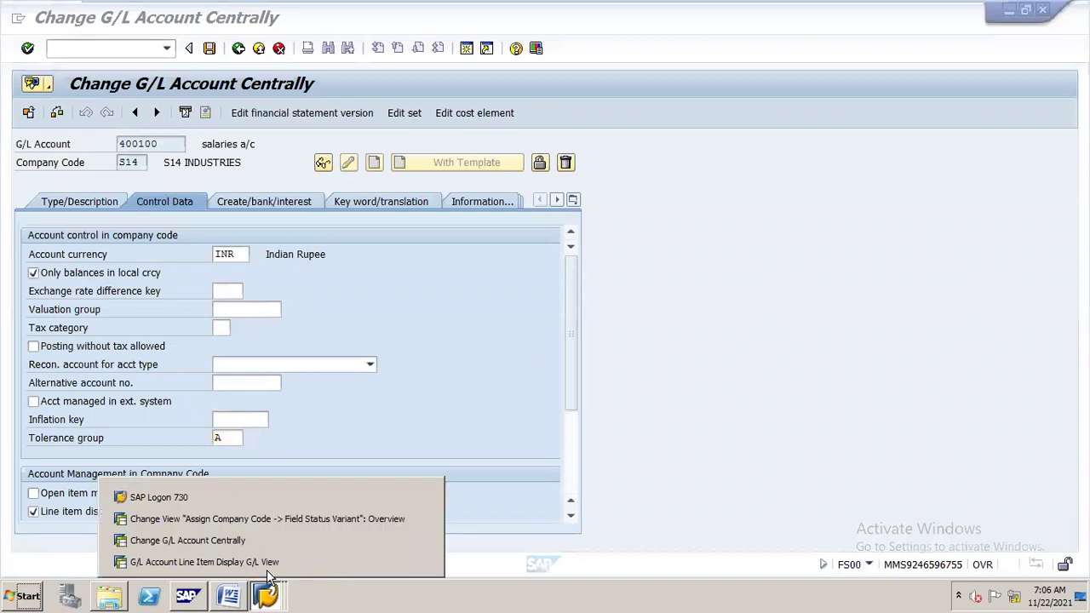
pyautogui.click(265, 526)
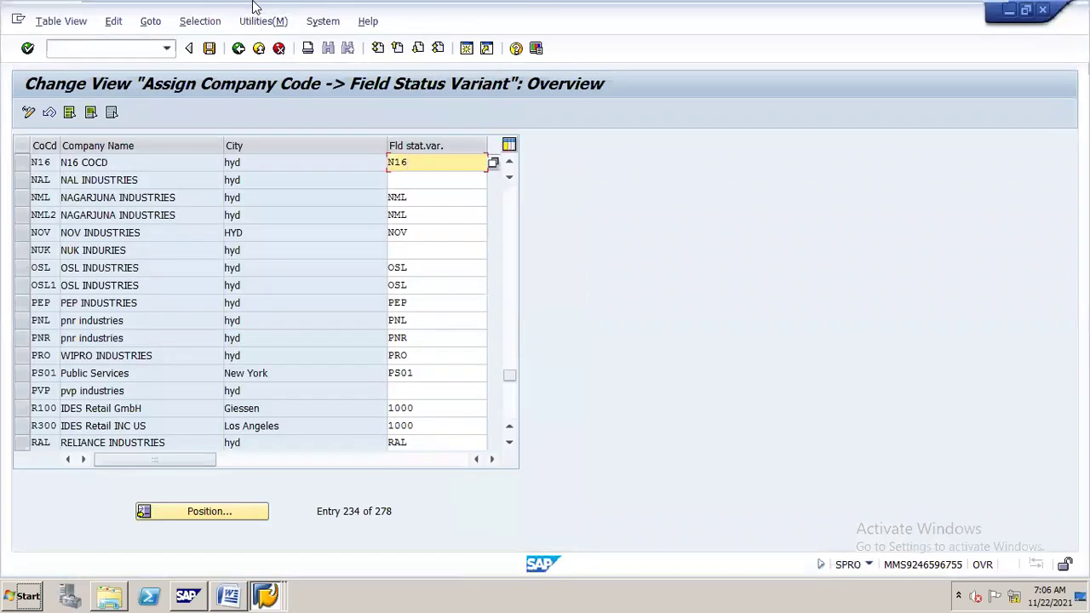
pyautogui.click(238, 50)
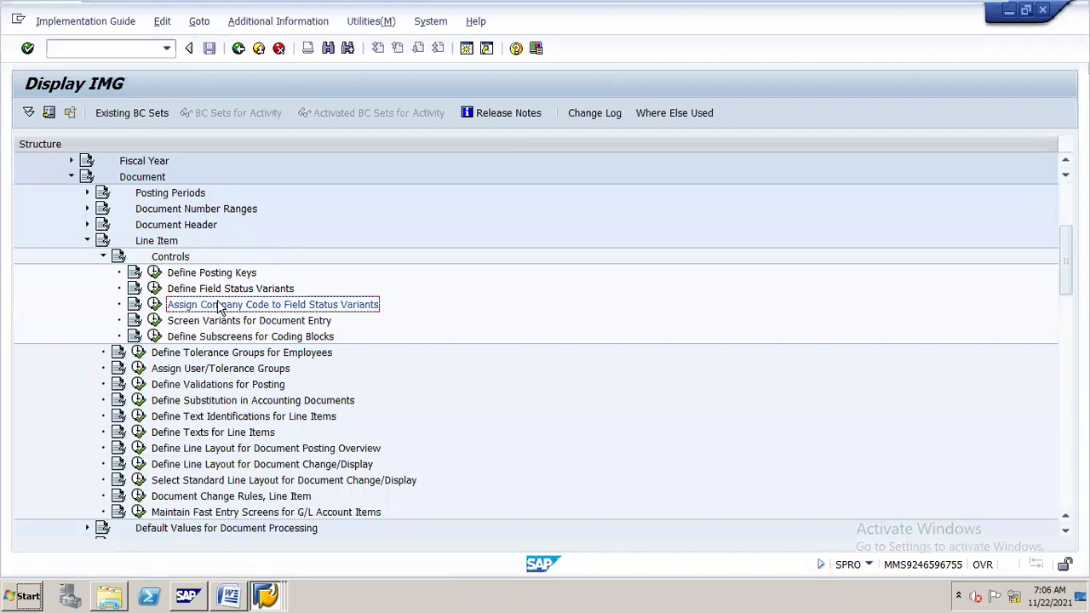
# Collapse the Line Item, Document and Financial Accounting Global Settings branches of the IMG tree.
pyautogui.click(154, 243)
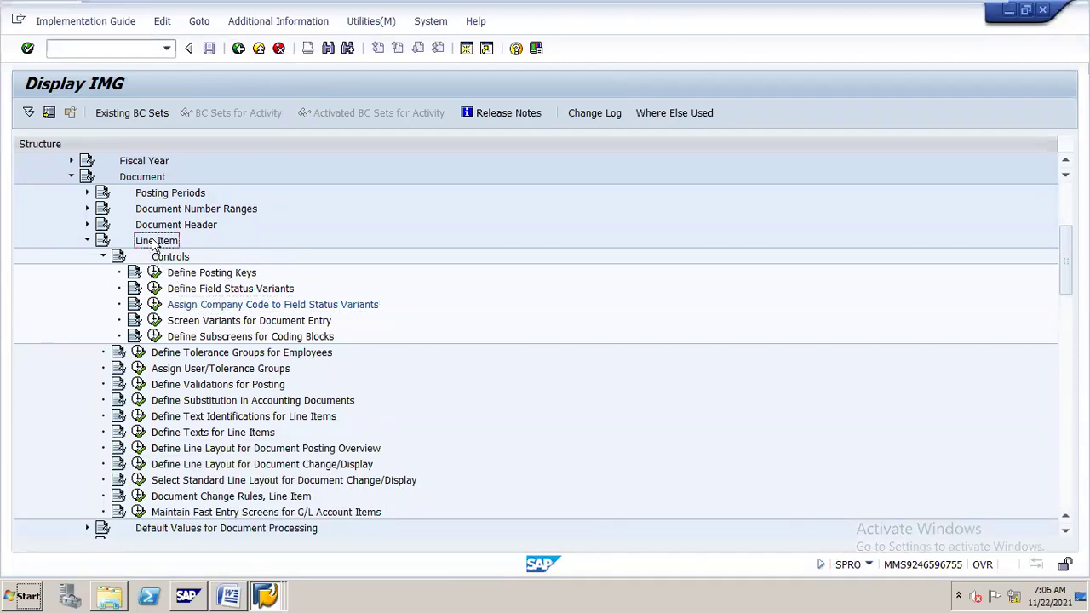
pyautogui.press('Left')
pyautogui.press('Up')
pyautogui.press('Up')
pyautogui.press('Up')
pyautogui.press('Up')
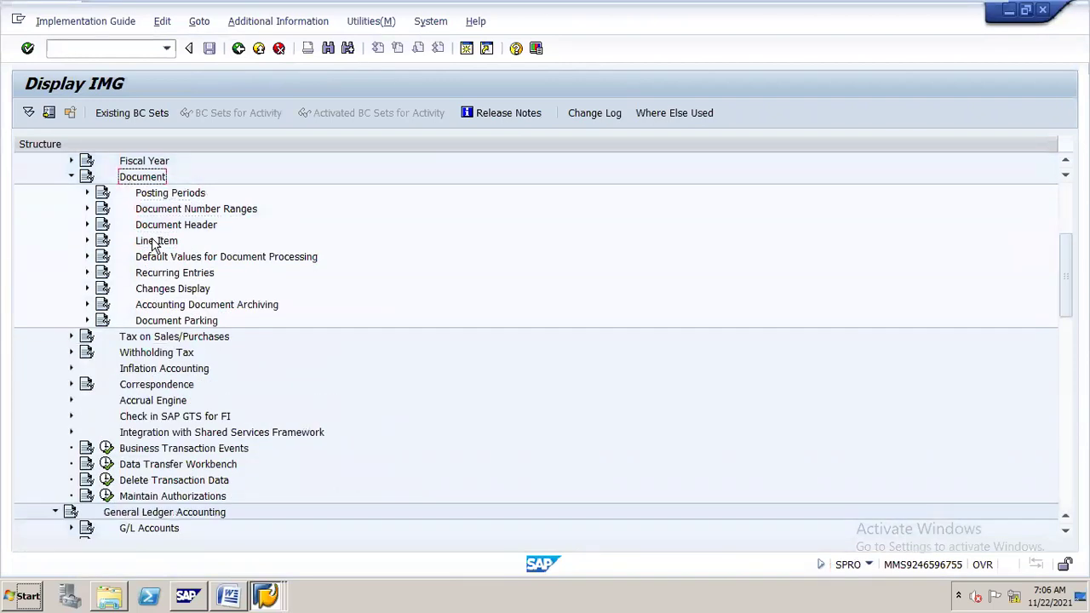
pyautogui.press('Left')
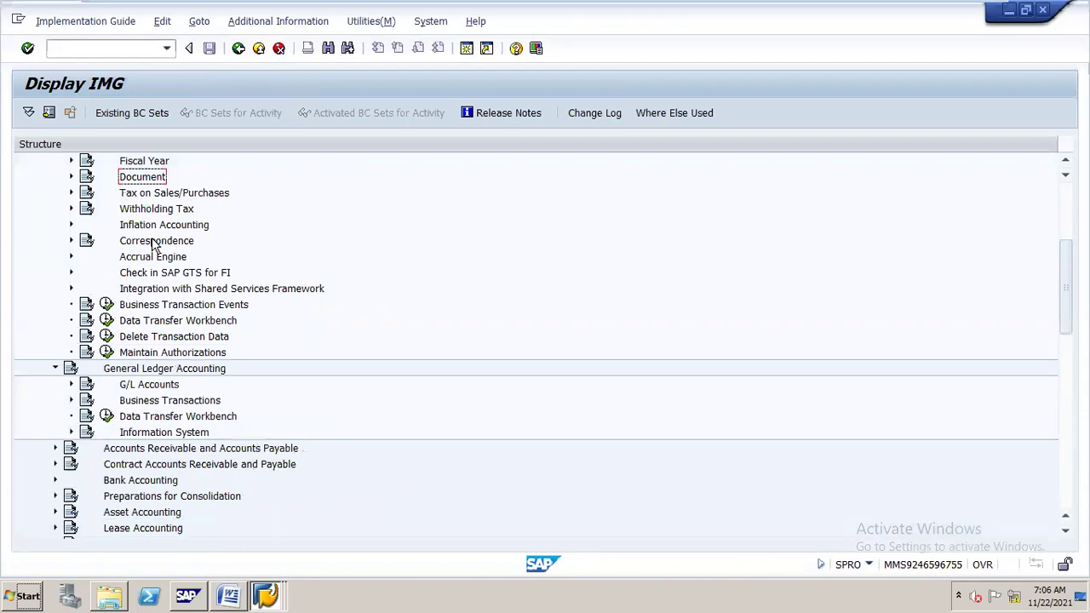
pyautogui.press('Up')
pyautogui.press('Up')
pyautogui.press('Up')
pyautogui.press('Up')
pyautogui.press('Up')
pyautogui.press('Up')
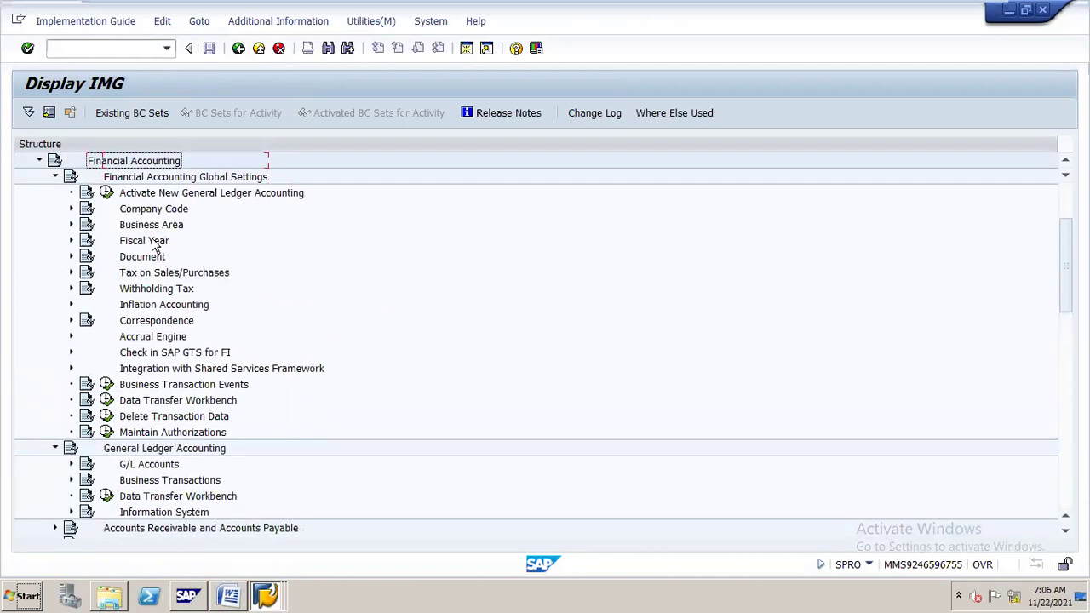
pyautogui.press('Down')
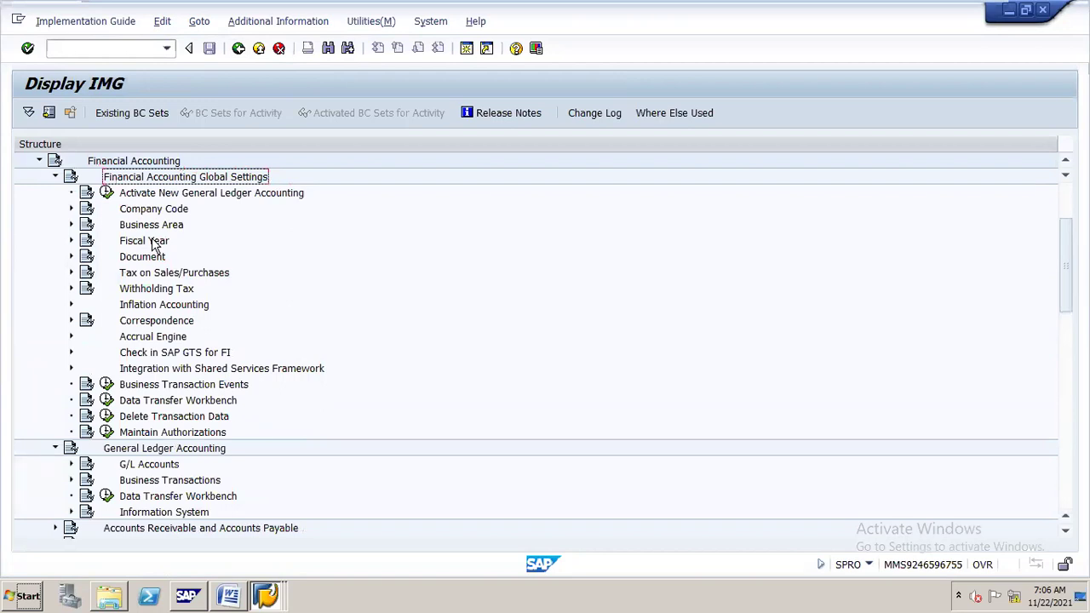
pyautogui.press('Left')
# Expand Business Transactions > Open Item Clearing > Clearing Differences and run Define Tolerance Groups for G/L Accounts.
pyautogui.press('Down')
pyautogui.press('Down')
pyautogui.press('Down')
pyautogui.press('Right')
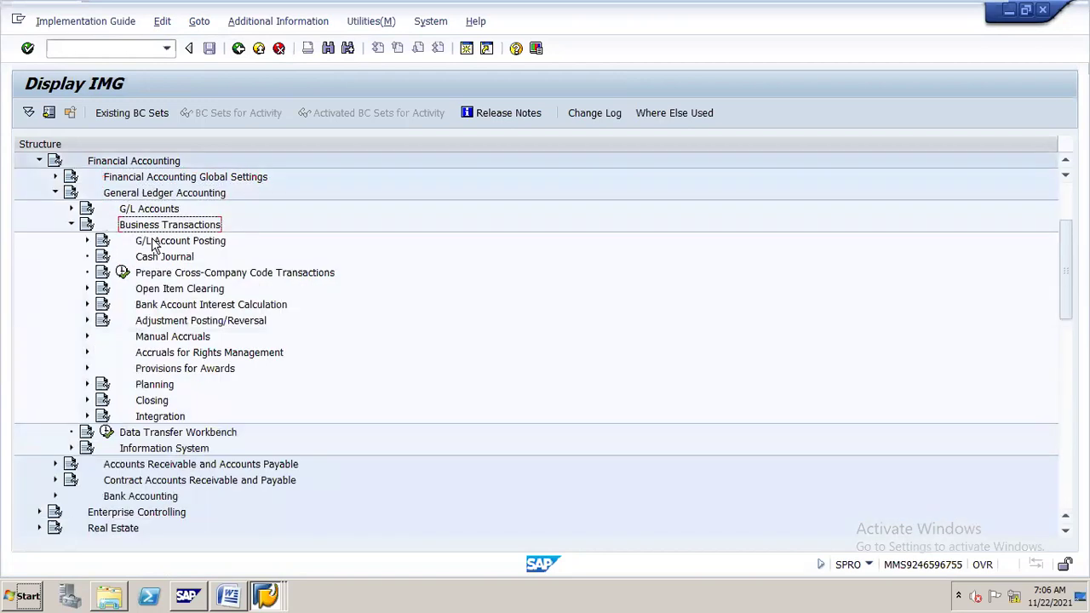
pyautogui.press('Down')
pyautogui.press('Down')
pyautogui.press('Down')
pyautogui.press('Down')
pyautogui.press('Down')
pyautogui.press('Down')
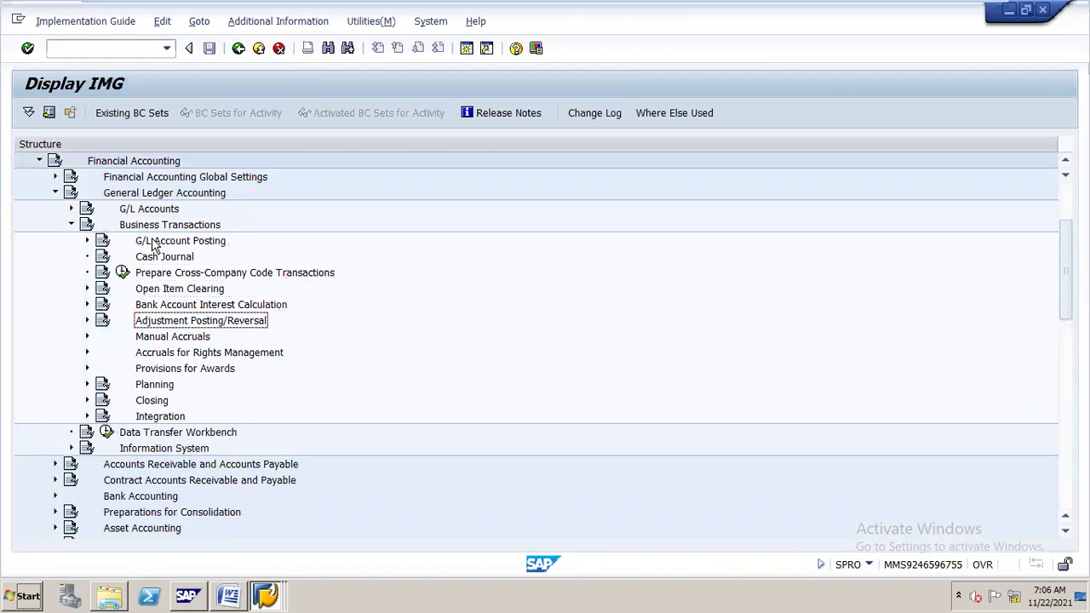
pyautogui.press('Up')
pyautogui.press('Up')
pyautogui.press('Right')
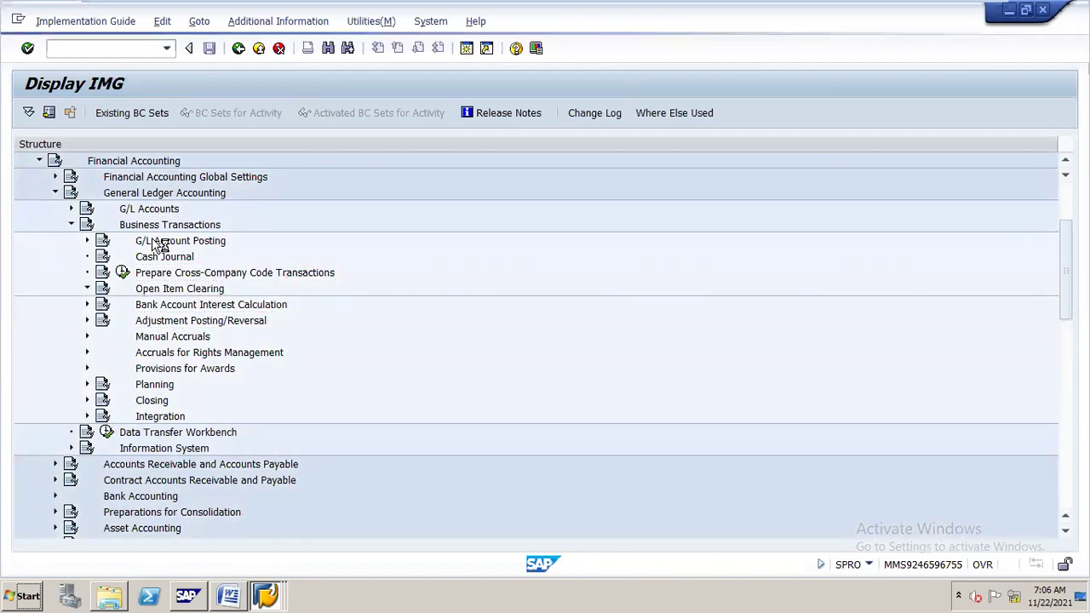
pyautogui.press('Down')
pyautogui.press('Down')
pyautogui.press('Down')
pyautogui.press('Down')
pyautogui.press('Down')
pyautogui.press('Down')
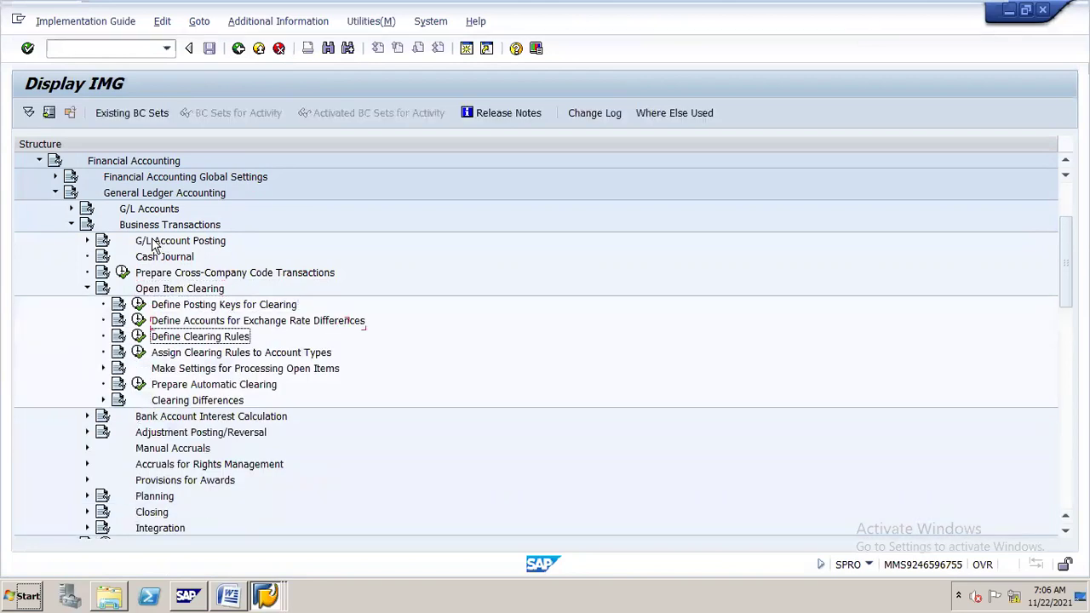
pyautogui.press('Down')
pyautogui.press('Right')
pyautogui.press('Down')
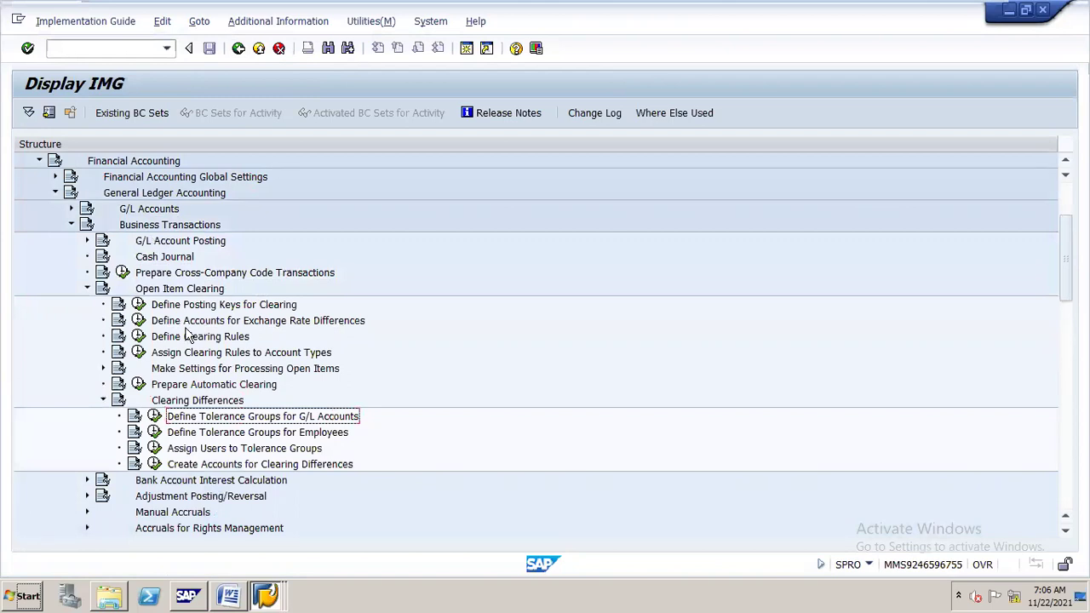
pyautogui.click(155, 416)
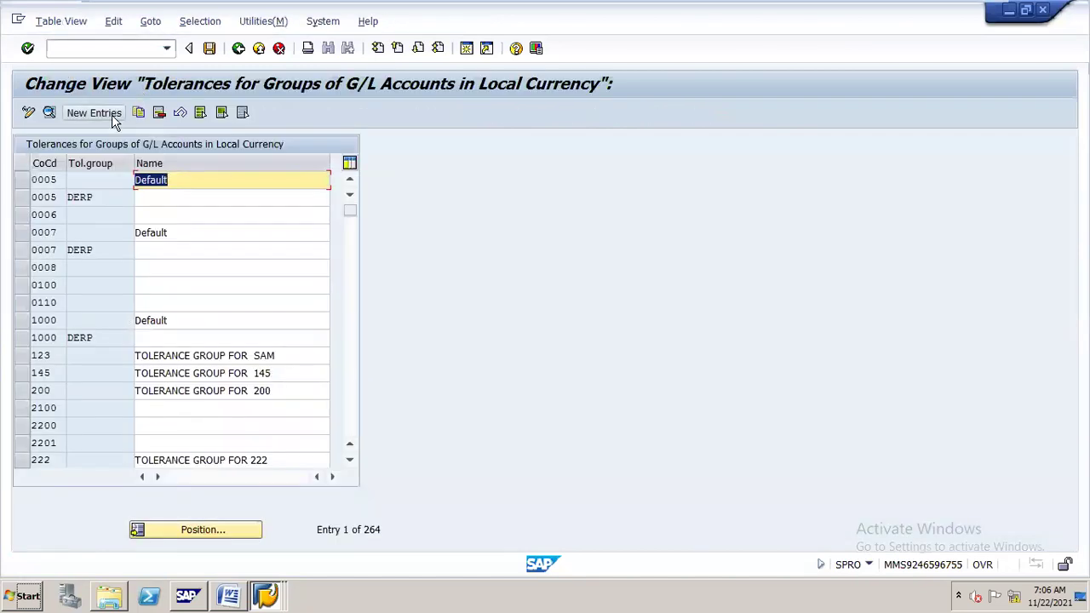
# Start a new entry in the G/L account tolerance groups table.
pyautogui.click(93, 113)
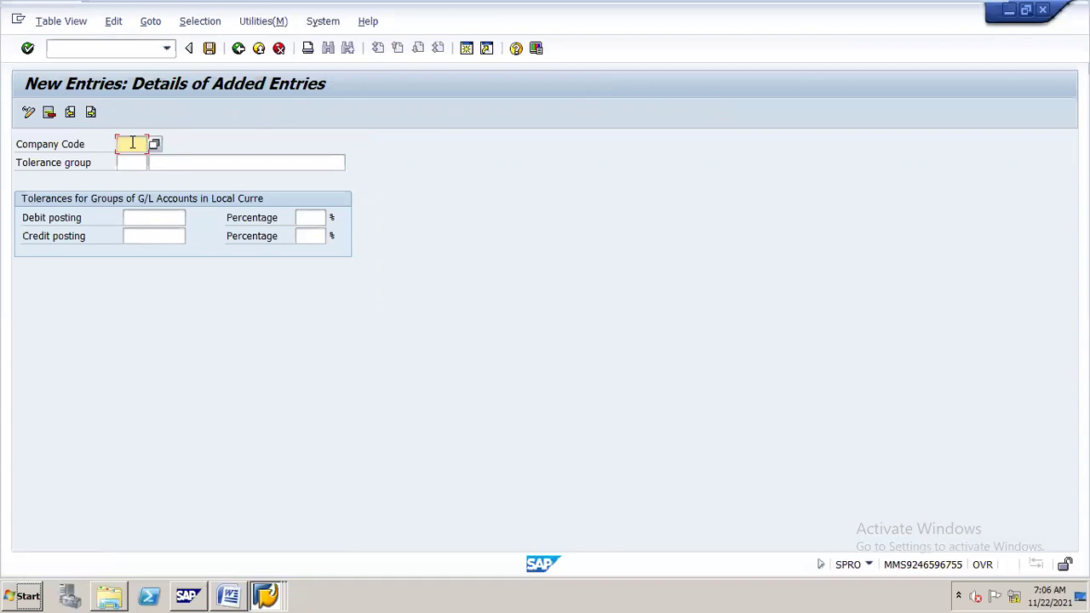
# Enter company code N16 and the description 'tolerance group for N16'.
pyautogui.write('N16')
pyautogui.click(208, 160)
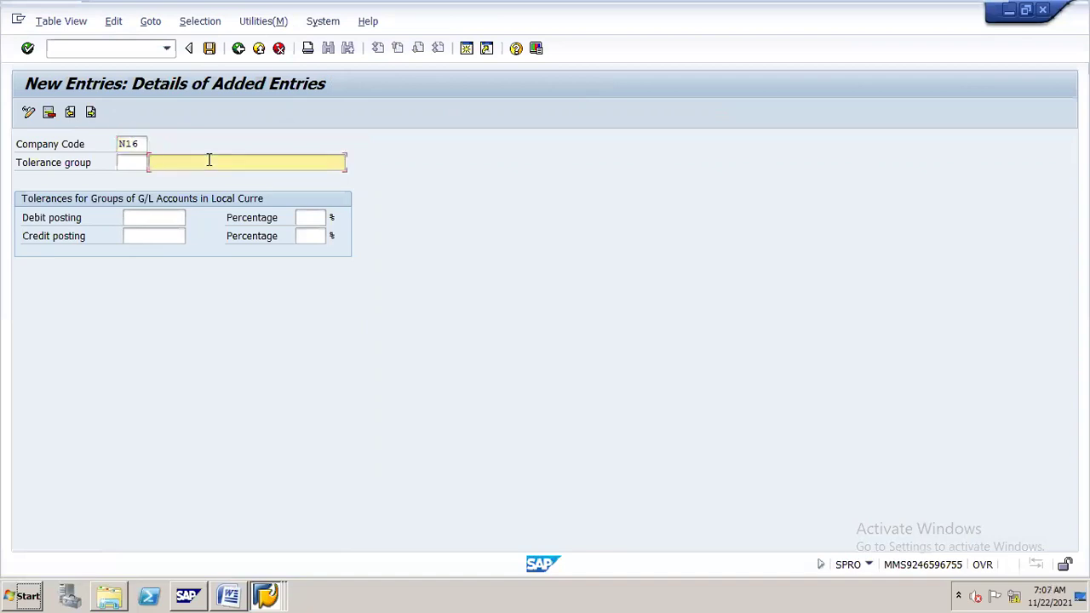
pyautogui.click(209, 160)
pyautogui.press('Down')
pyautogui.press('Return')
pyautogui.press('BackSpace')
pyautogui.press('BackSpace')
pyautogui.press('BackSpace')
pyautogui.write('N16')
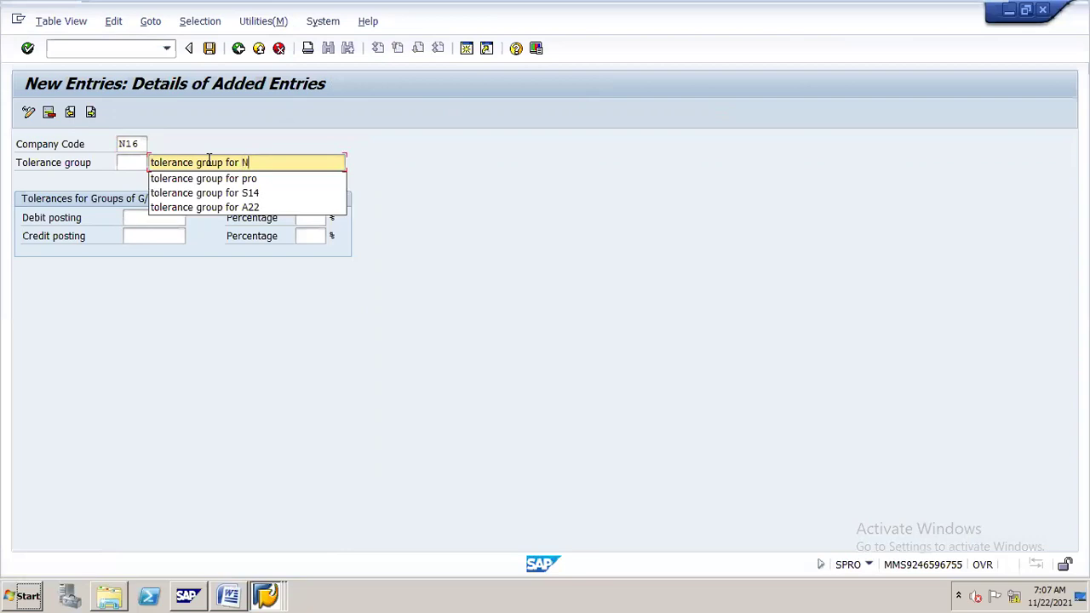
# Try tolerance group codes A and B, then leave the group code blank.
pyautogui.click(127, 161)
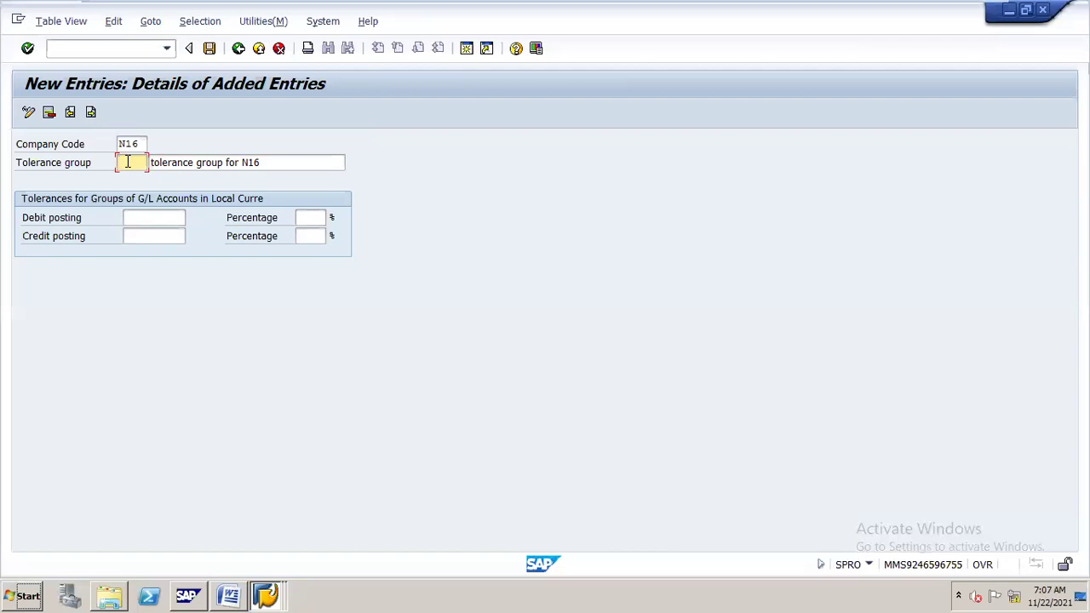
pyautogui.write('A')
pyautogui.press('BackSpace')
pyautogui.write('B')
pyautogui.press('BackSpace')
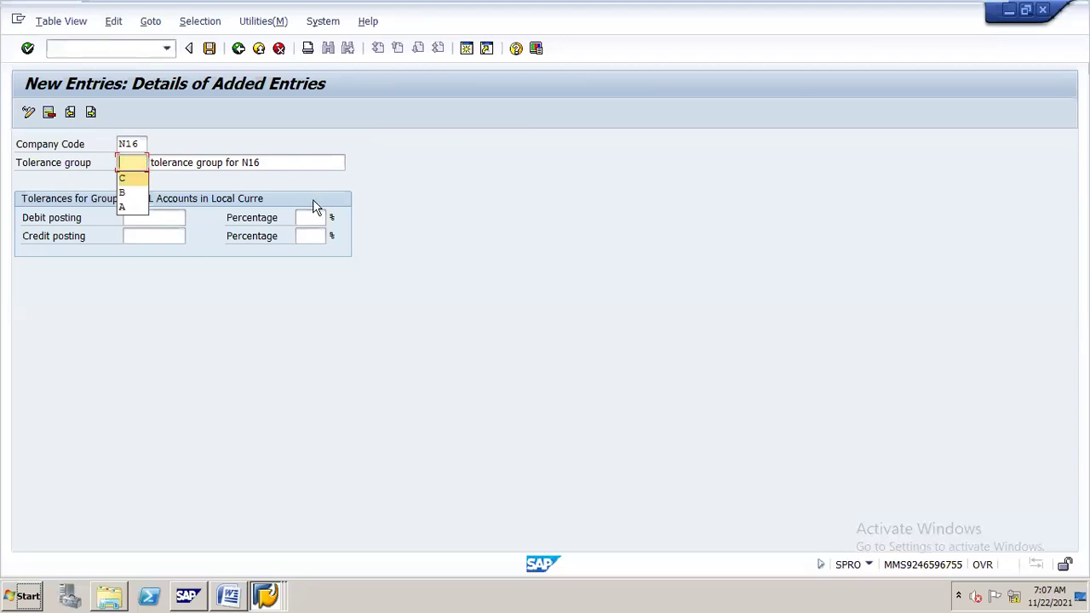
pyautogui.click(434, 179)
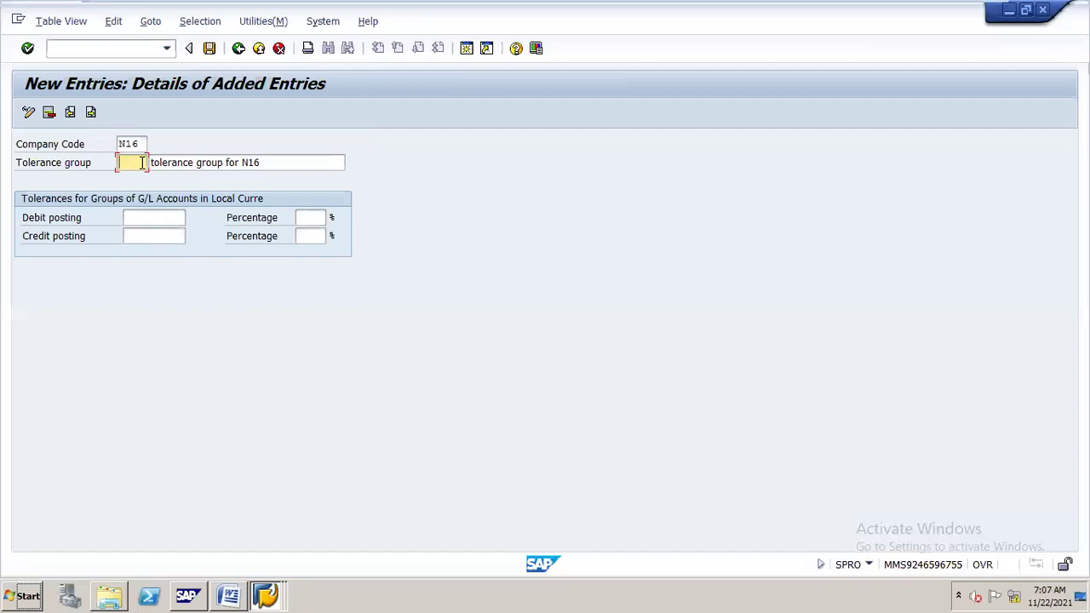
pyautogui.write('A')
pyautogui.press('BackSpace')
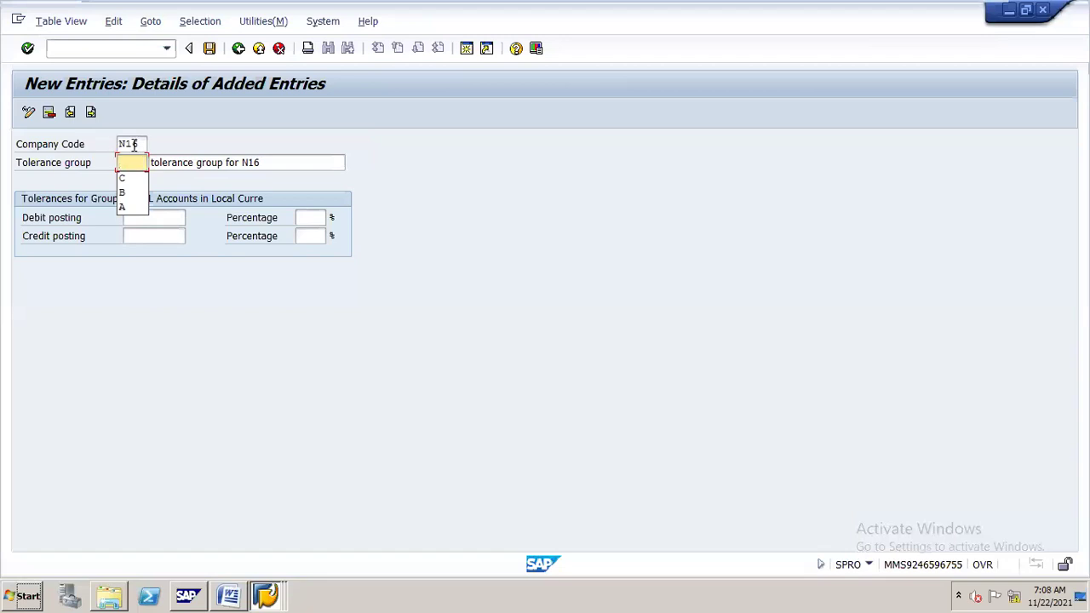
pyautogui.click(142, 144)
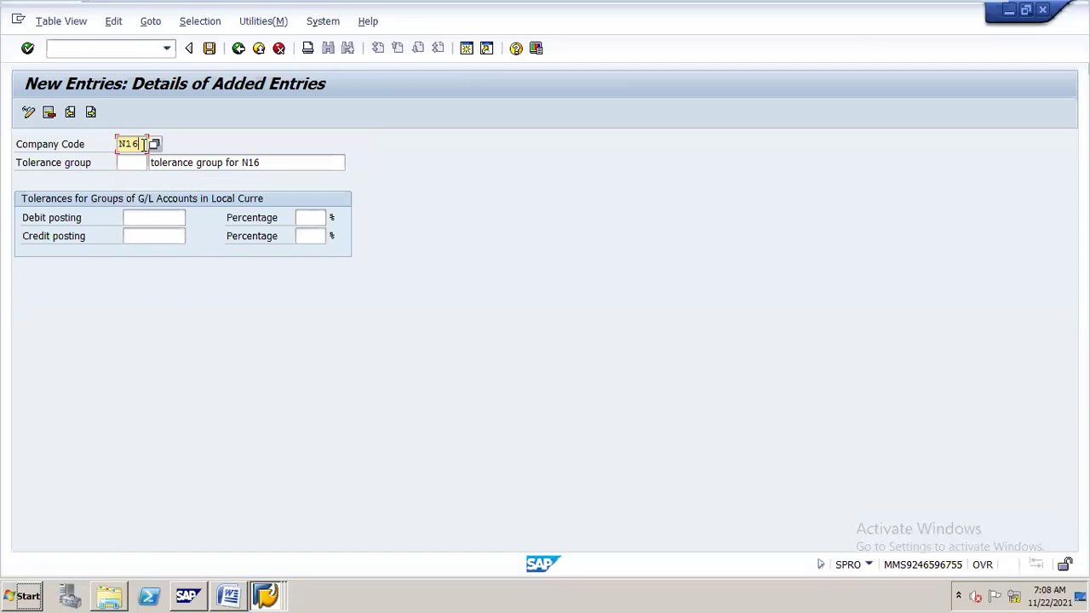
# Save the N16 tolerance group entry under the customizing request.
pyautogui.click(209, 49)
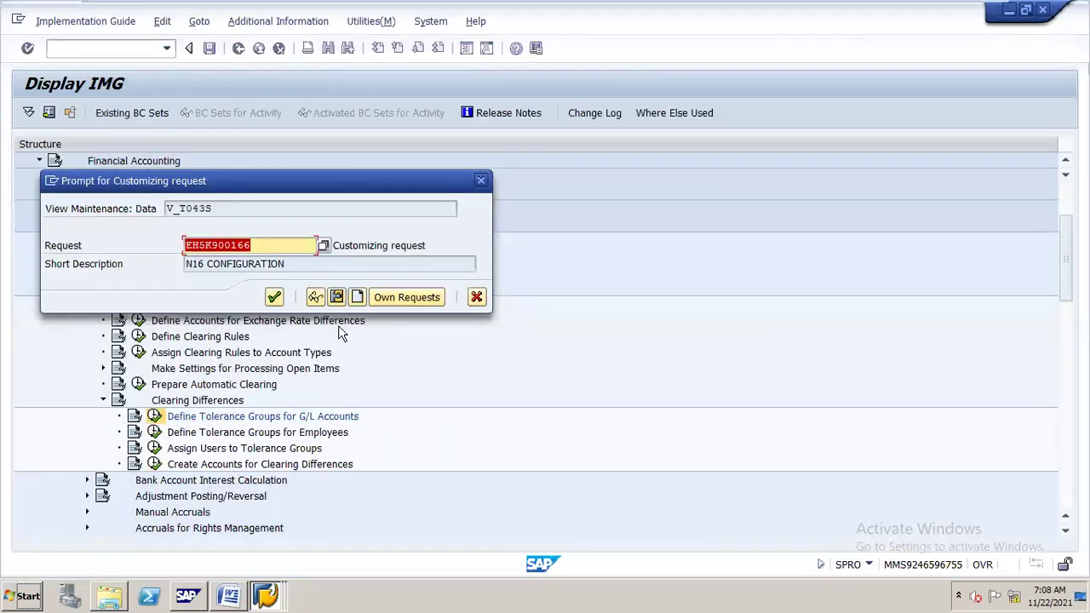
pyautogui.press('Return')
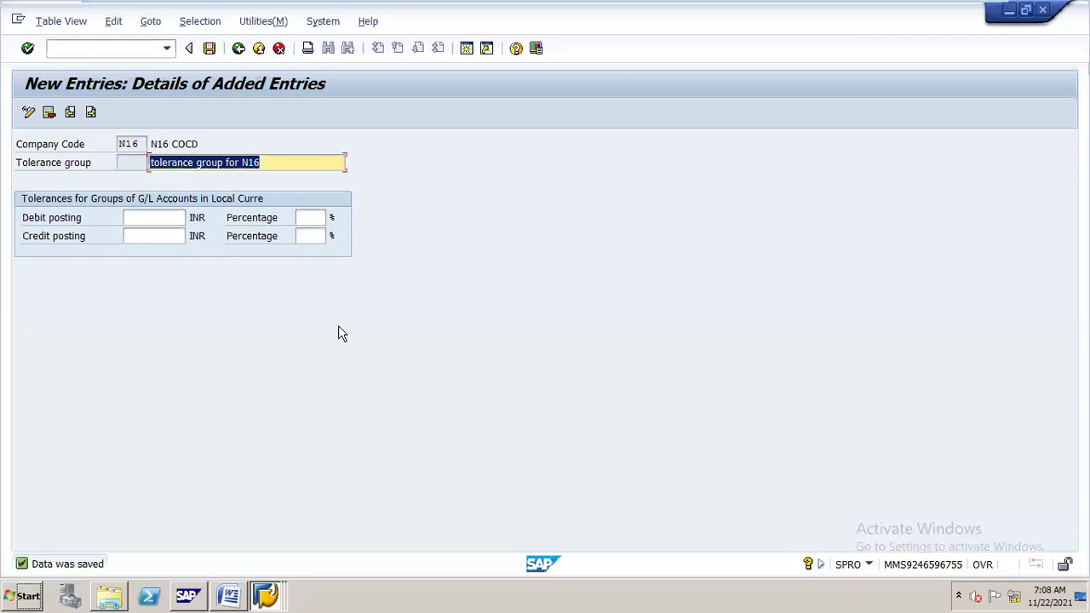
pyautogui.click(230, 580)
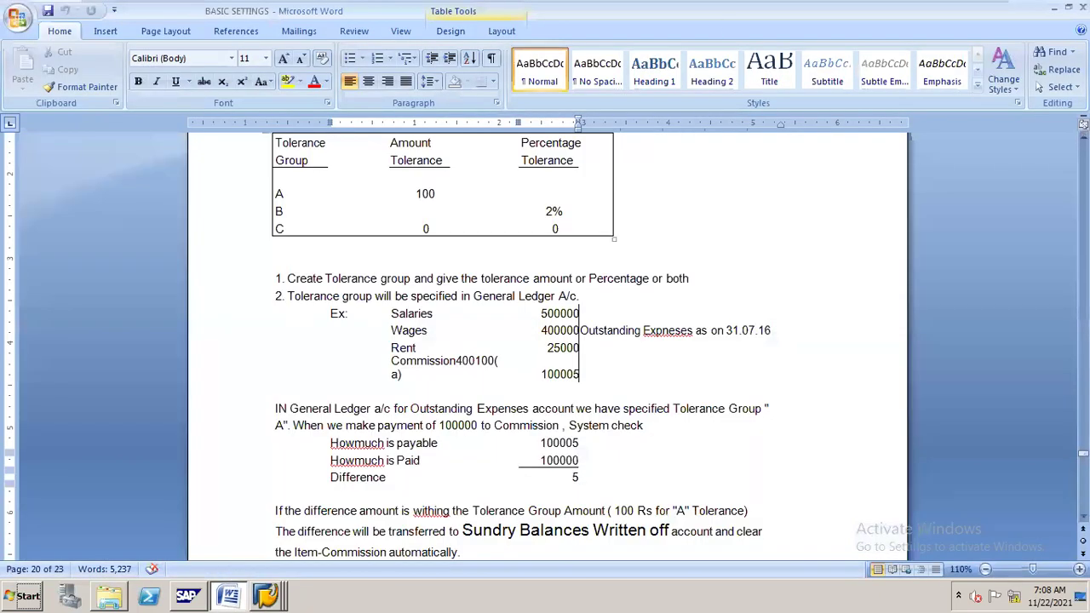
# Scroll the Word notes to the Dis-advantages of Tolerance System section.
pyautogui.moveTo(1083, 454); pyautogui.dragTo(1082, 459)
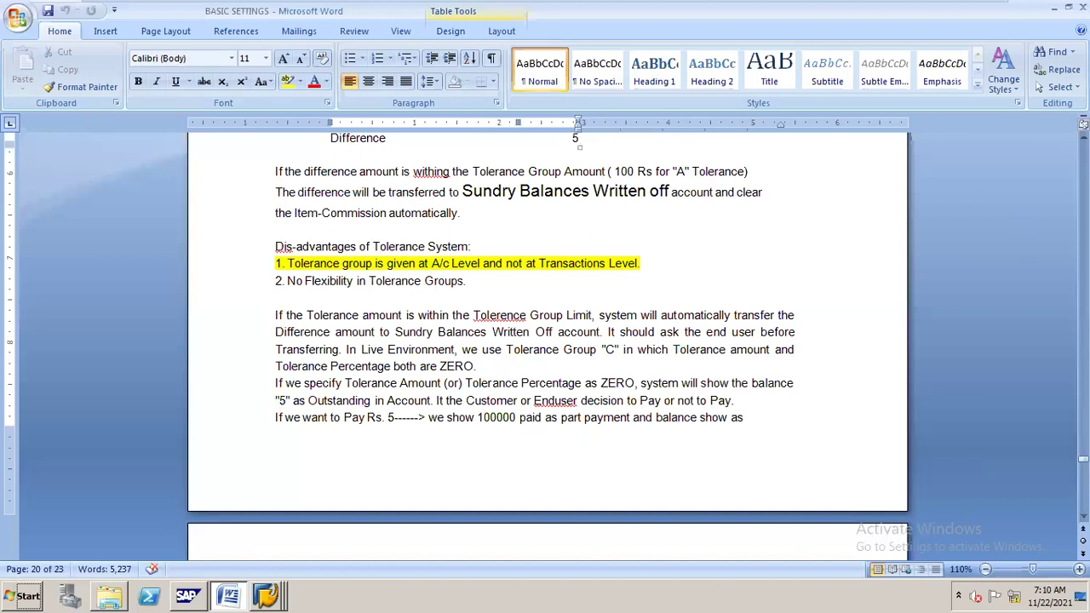
# Scroll the notes down to section 18, Tolerance Group for Employees, with its A, B, C limits table.
pyautogui.click(1083, 136)
pyautogui.click(1082, 136)
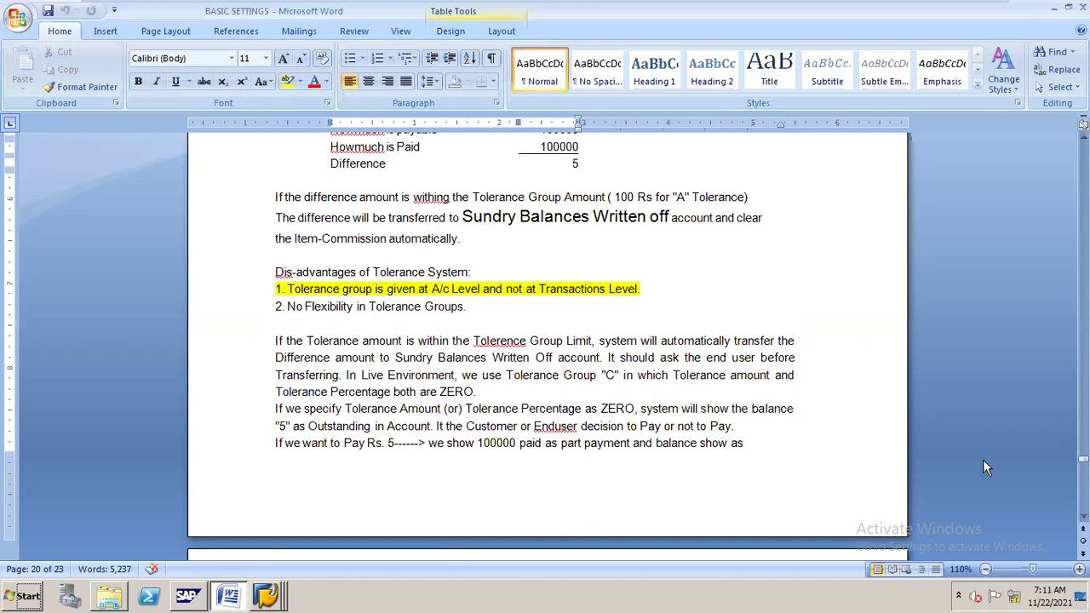
pyautogui.scroll(-1, 465, 515)
pyautogui.scroll(-2, 466, 515)
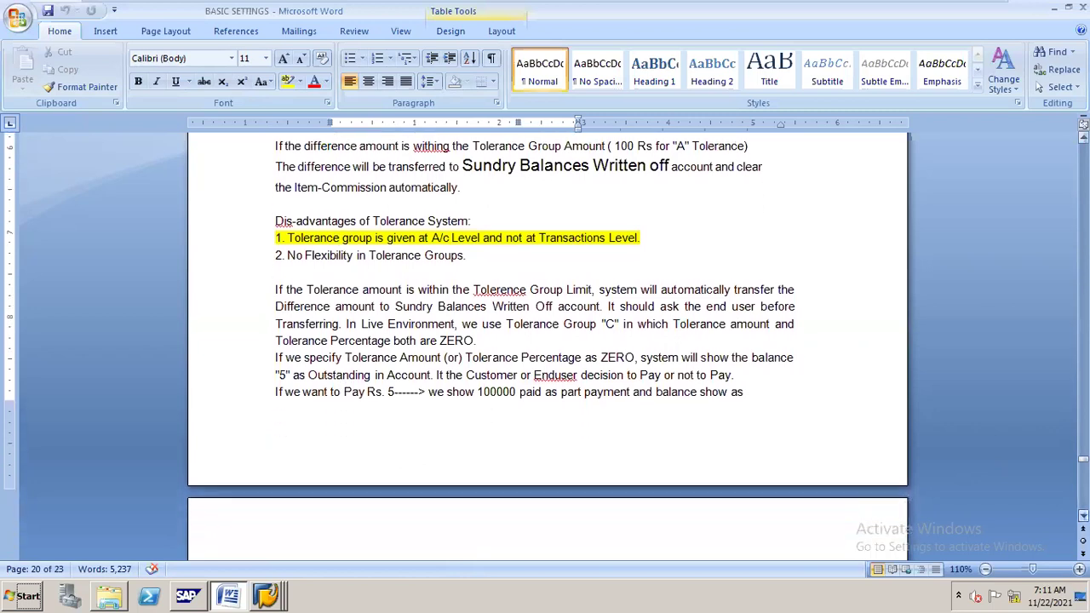
pyautogui.moveTo(1083, 460); pyautogui.dragTo(1083, 468)
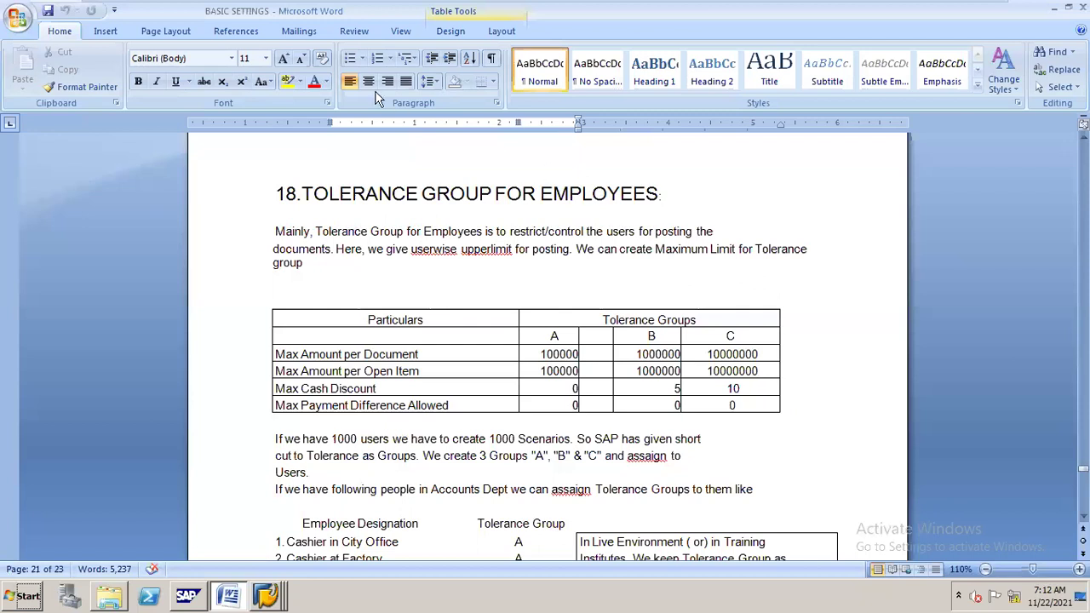
# Scroll to the Employee Designation list and select the five employees in tolerance group A.
pyautogui.click(673, 198)
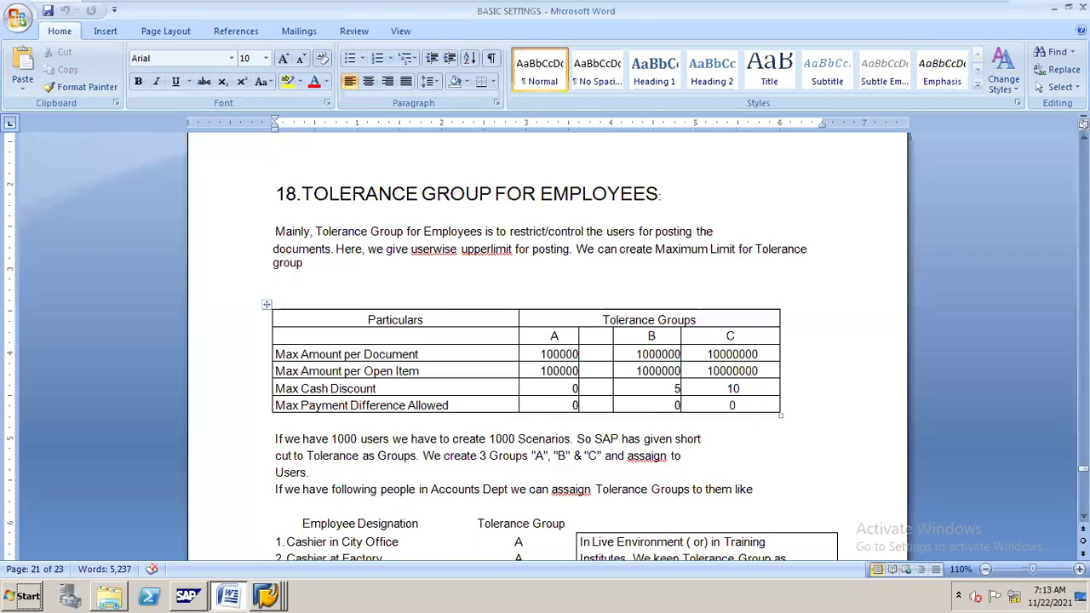
pyautogui.scroll(-6, 545, 341)
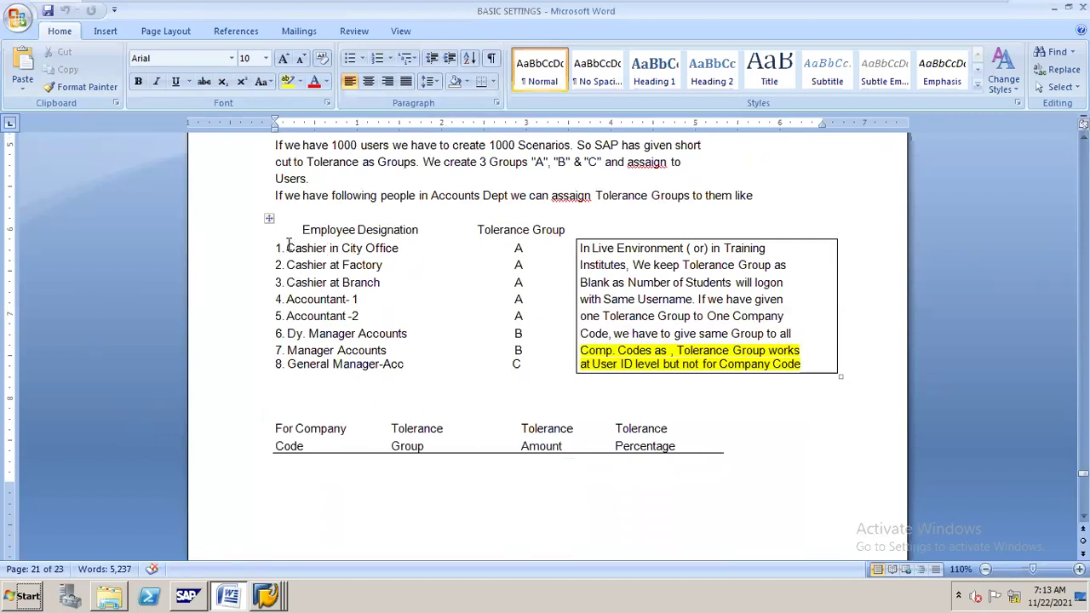
pyautogui.moveTo(292, 246); pyautogui.dragTo(515, 313)
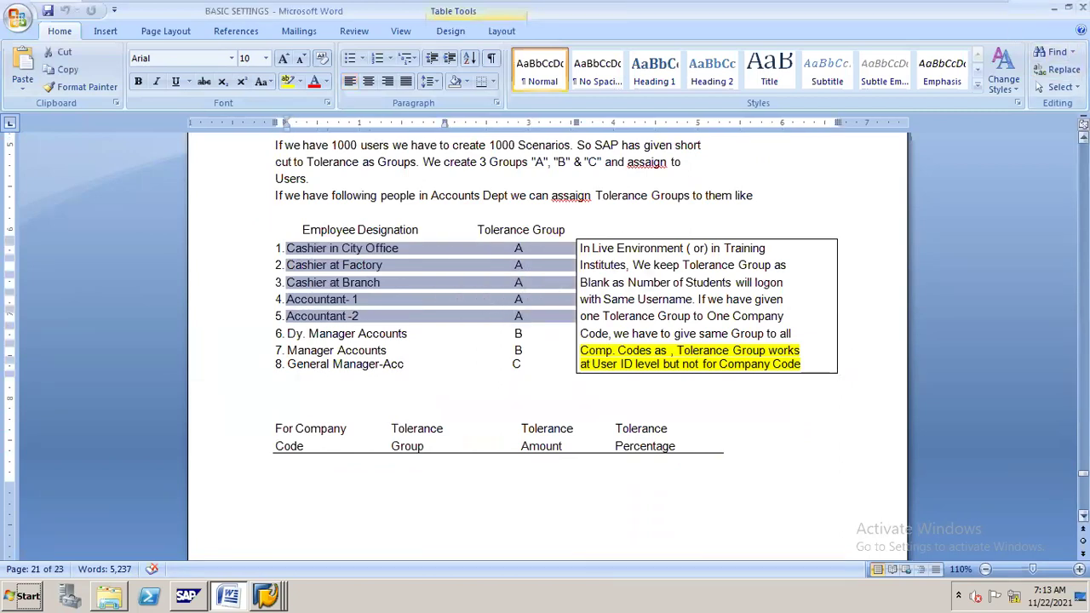
# Scroll up slightly and select the managers assigned tolerance group B.
pyautogui.scroll(3, 545, 341)
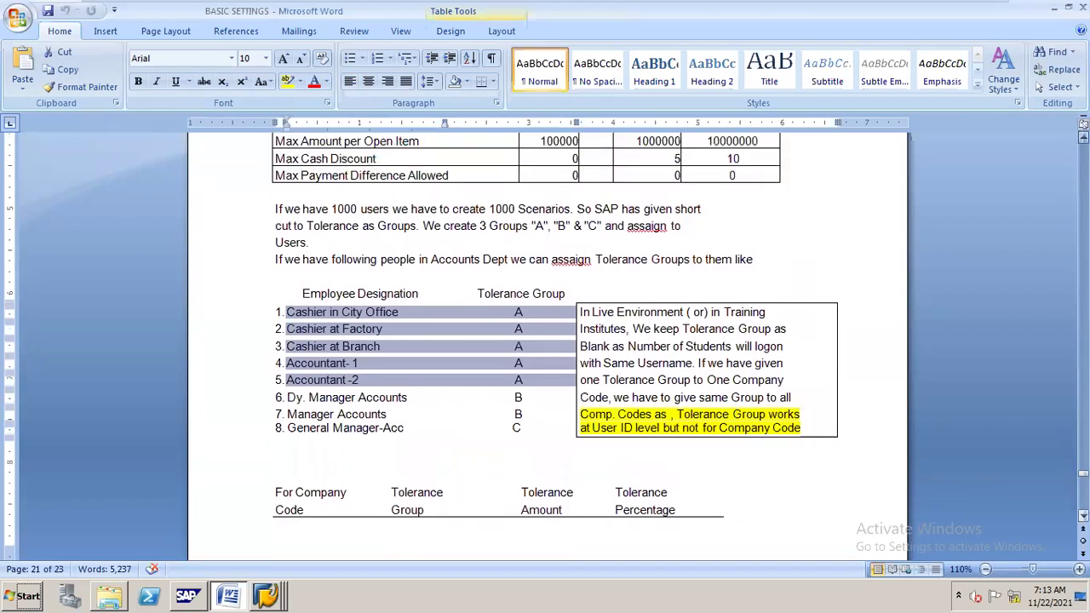
pyautogui.scroll(1, 623, 174)
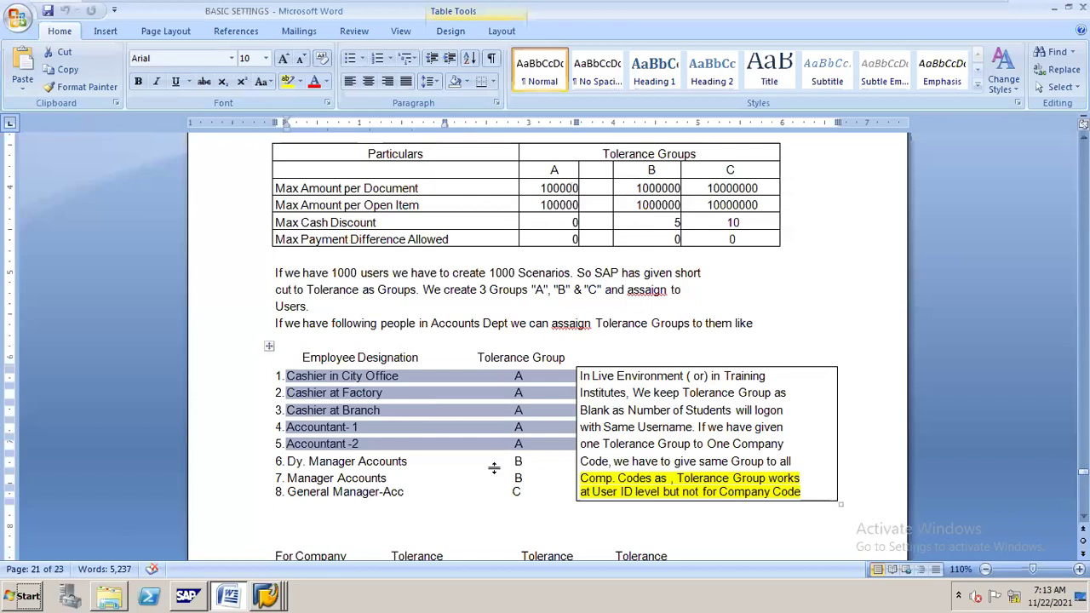
pyautogui.moveTo(290, 460); pyautogui.dragTo(517, 479)
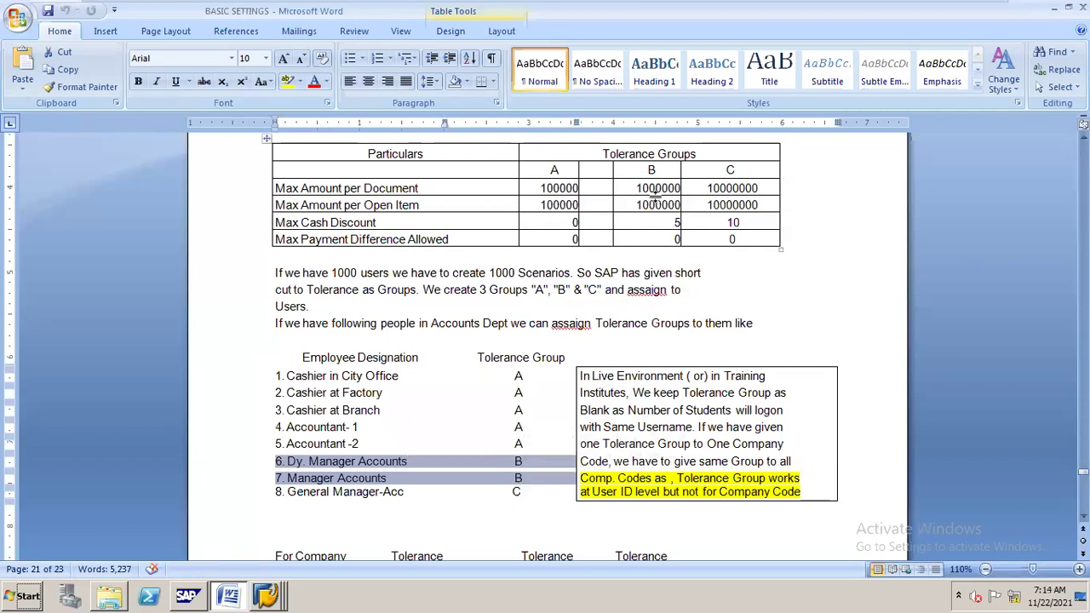
pyautogui.click(675, 221)
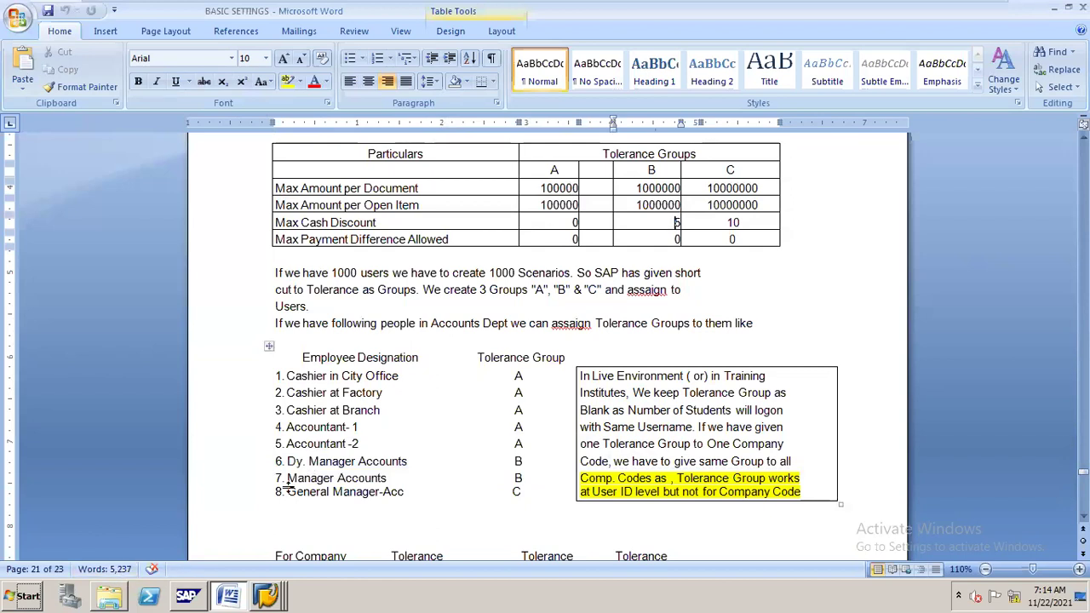
pyautogui.moveTo(286, 493); pyautogui.dragTo(478, 503)
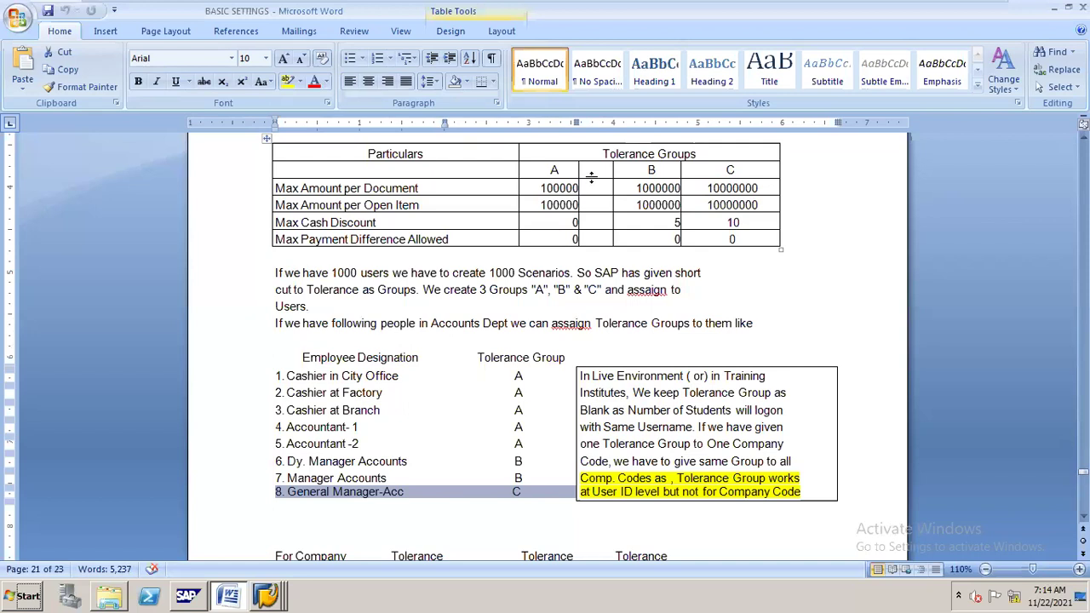
pyautogui.click(296, 379)
pyautogui.moveTo(288, 376); pyautogui.dragTo(344, 376)
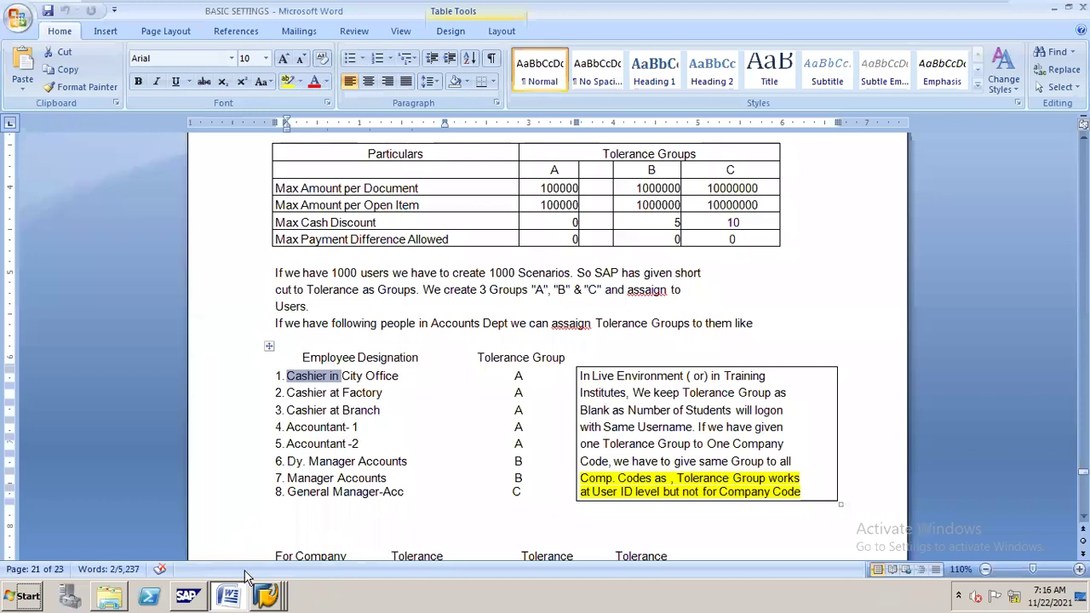
pyautogui.click(265, 592)
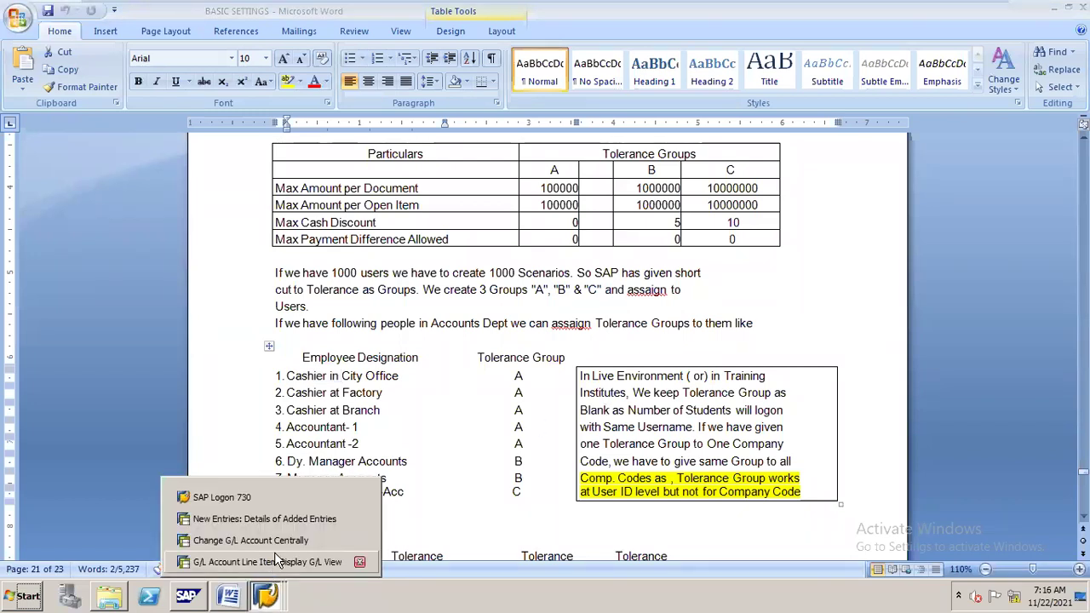
# Return to the SAP IMG tree, run Define Tolerance Groups for Employees and start a new entry.
pyautogui.click(300, 518)
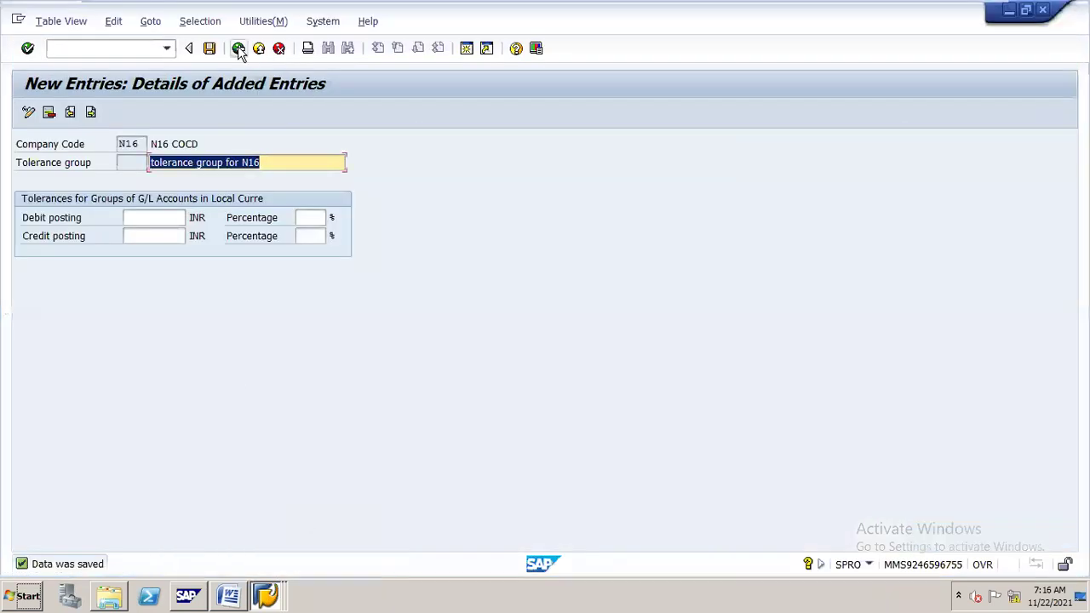
pyautogui.click(239, 48)
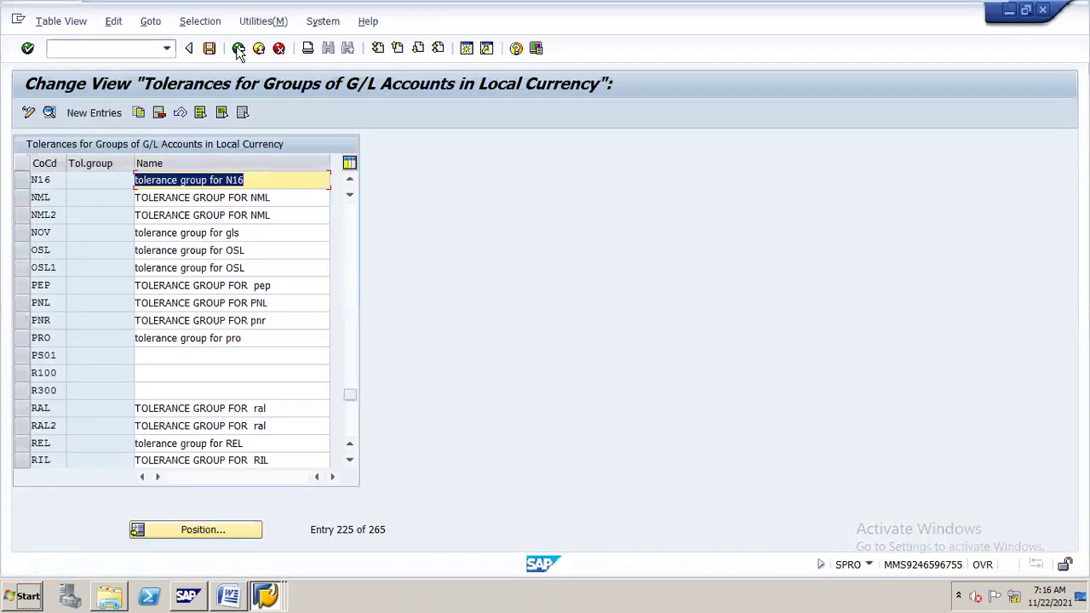
pyautogui.click(239, 49)
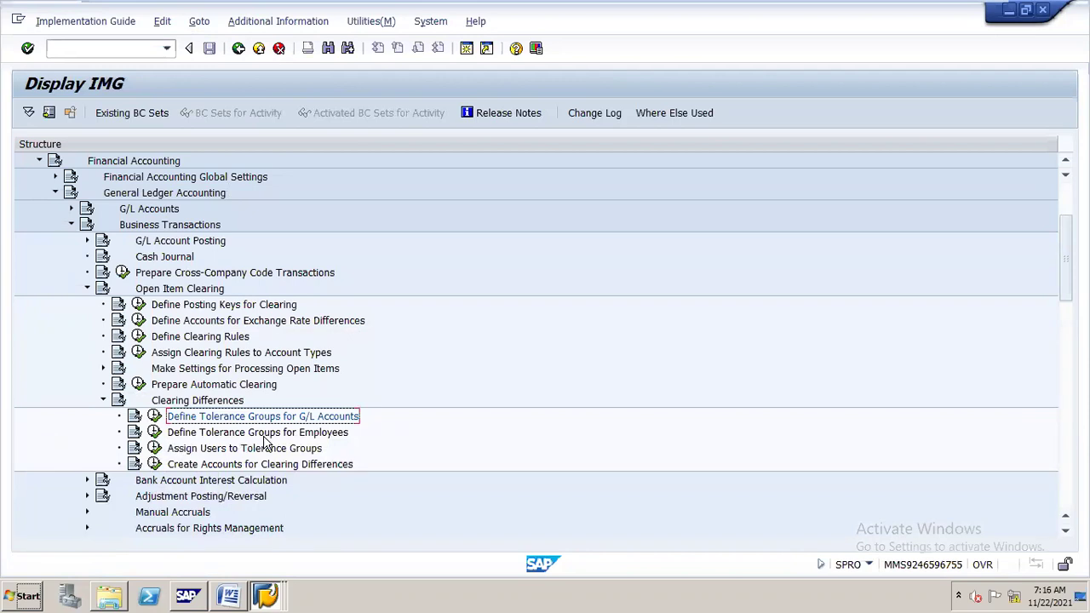
pyautogui.click(155, 432)
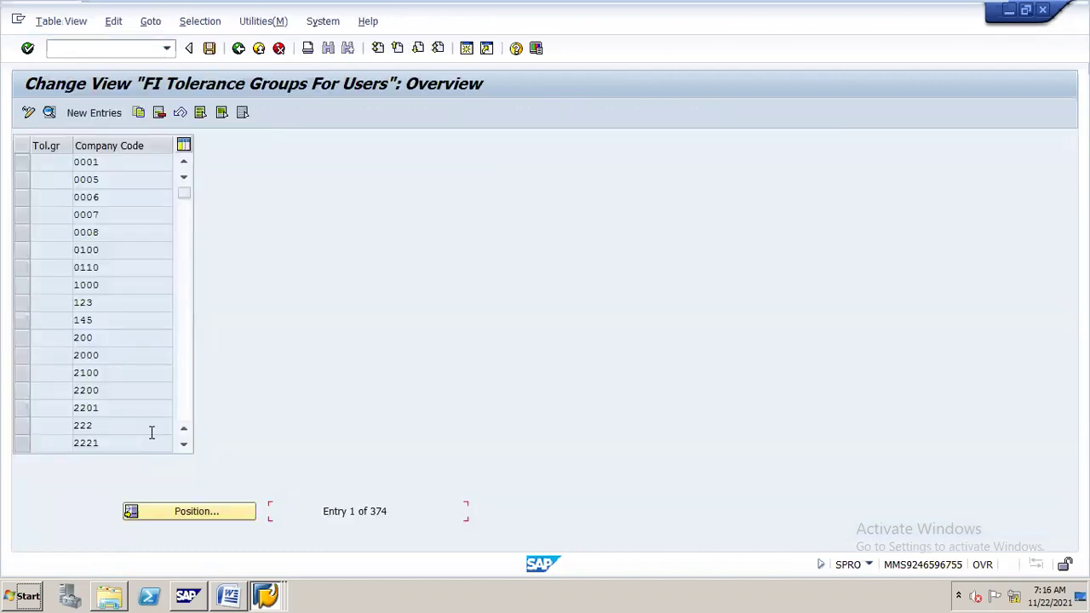
pyautogui.click(118, 119)
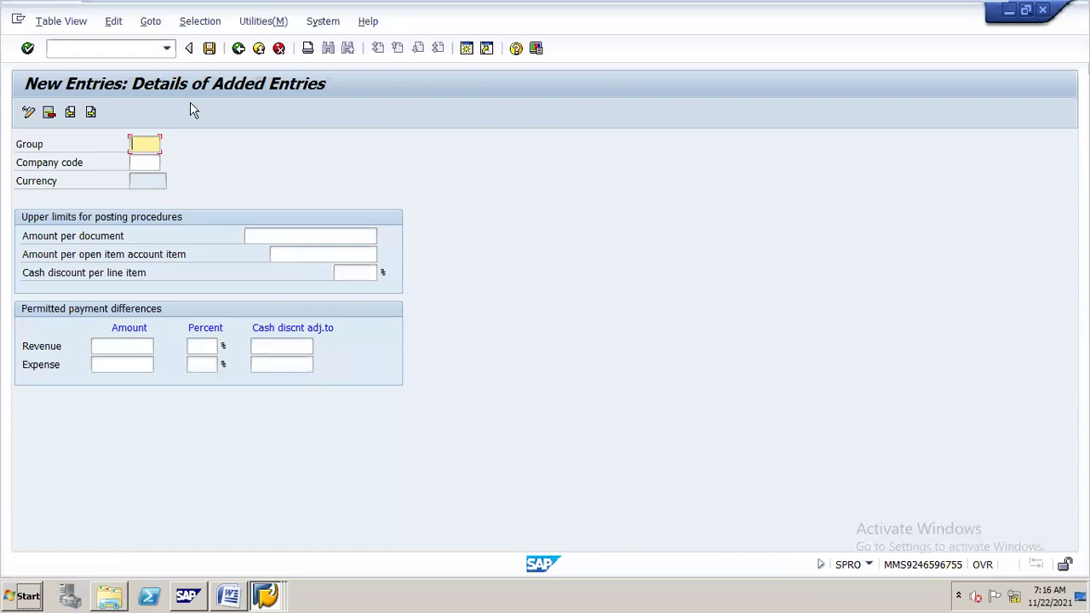
# Enter company code N16 and set Amount per document to 100,000,000,000.00.
pyautogui.click(149, 163)
pyautogui.write('N16')
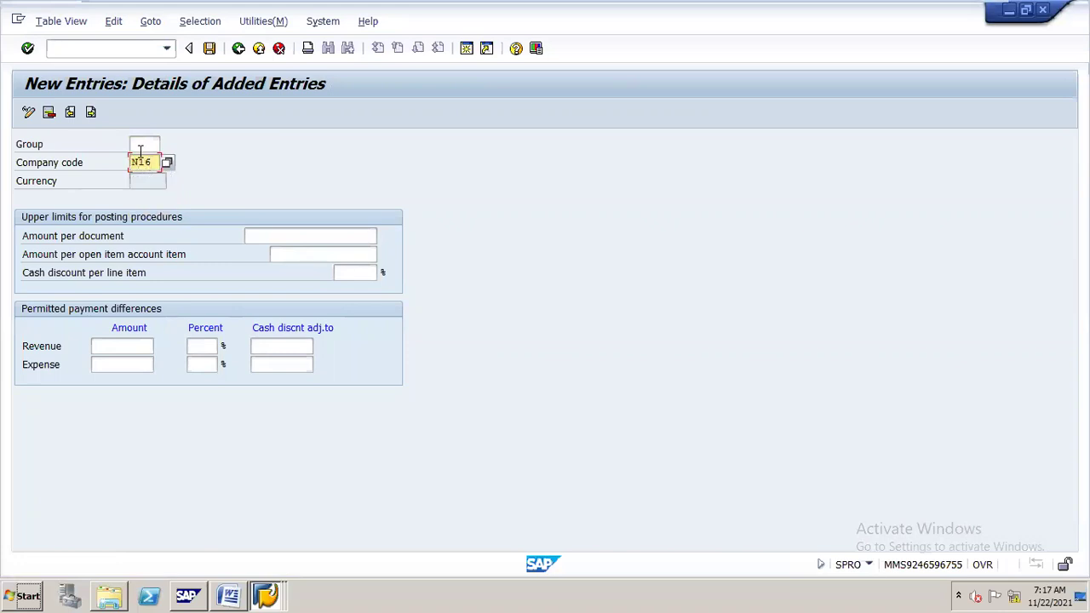
pyautogui.click(142, 144)
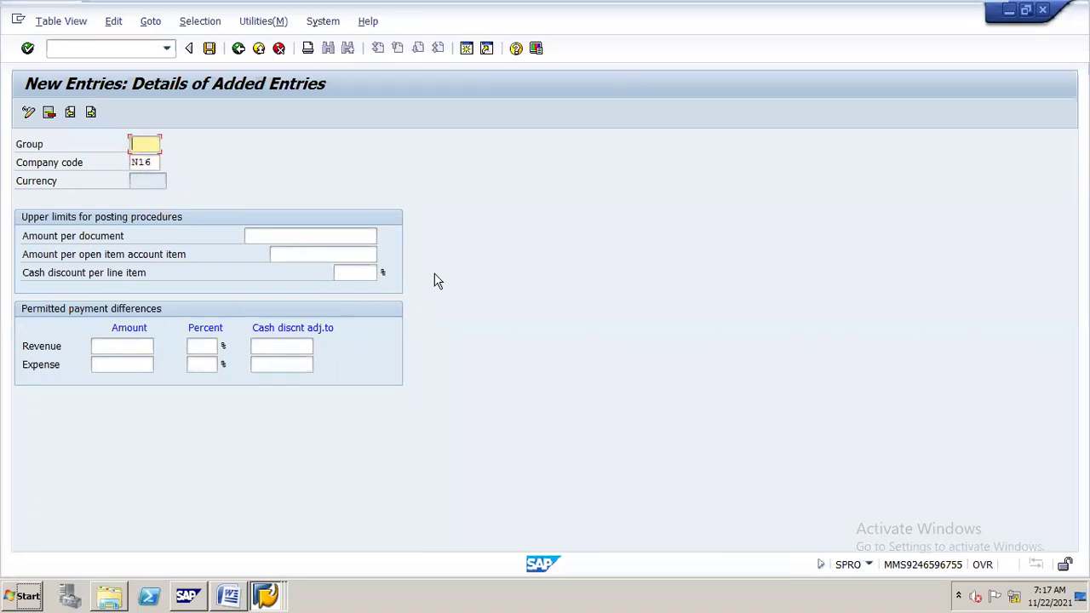
pyautogui.click(366, 236)
pyautogui.click(367, 235)
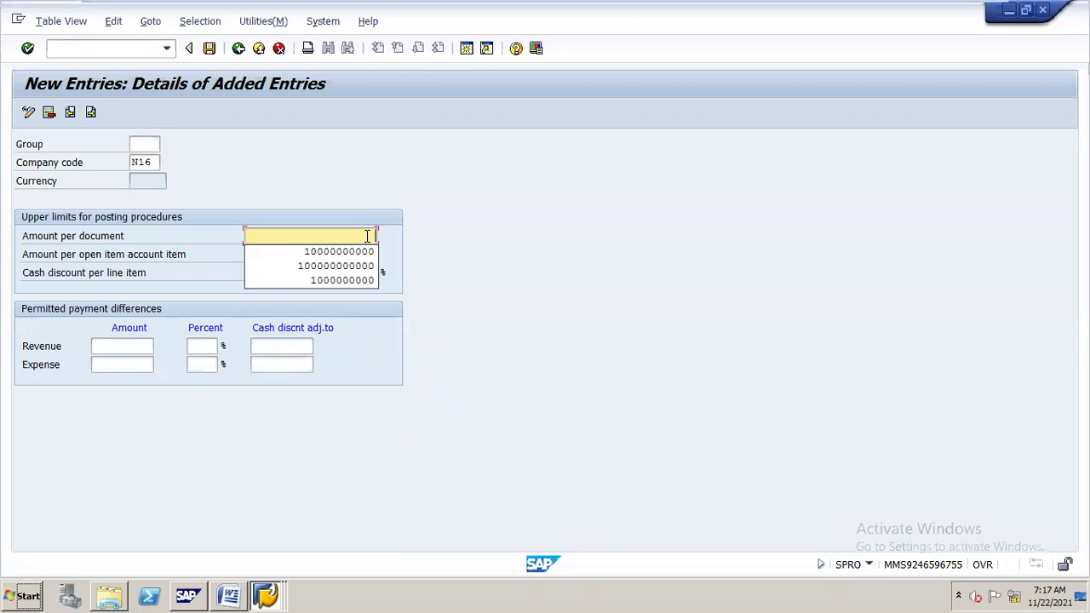
pyautogui.click(367, 266)
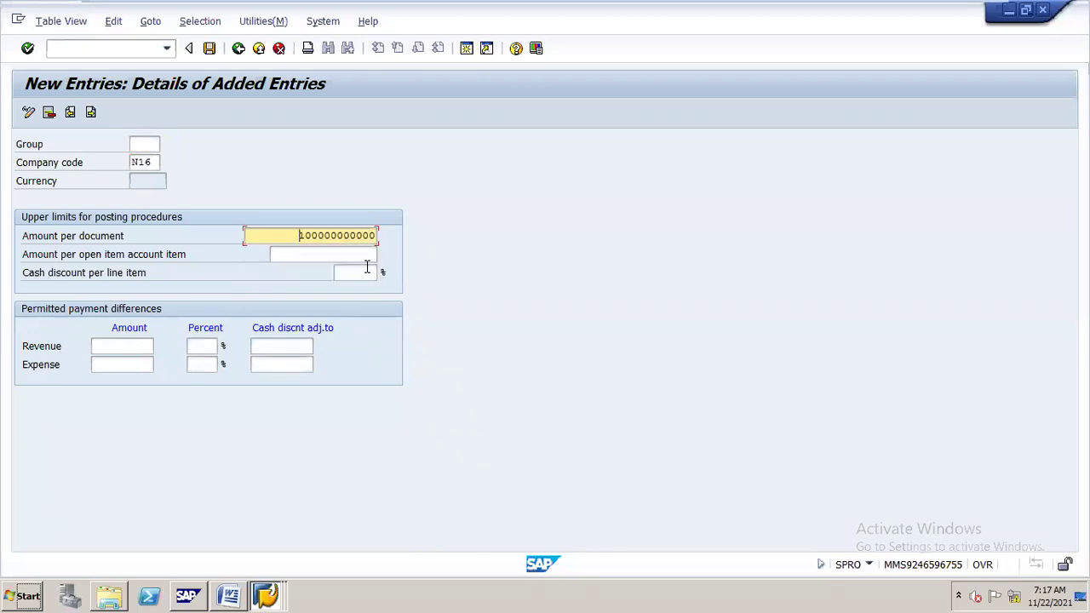
# Set Amount per open item to 10,000,000,000.00.
pyautogui.click(363, 255)
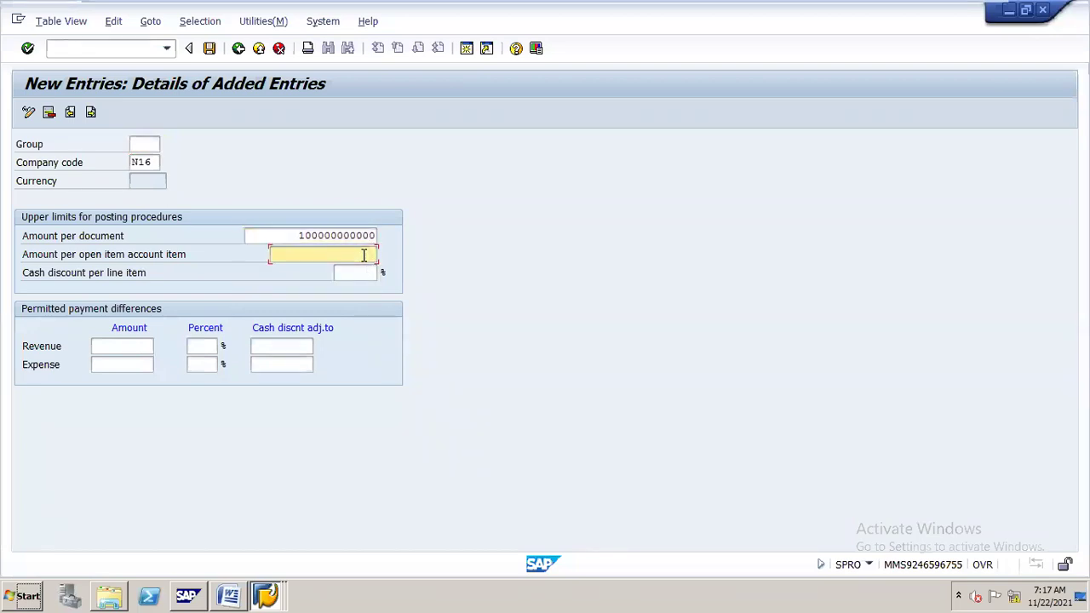
pyautogui.click(364, 267)
pyautogui.write('01')
pyautogui.press('BackSpace')
pyautogui.press('BackSpace')
pyautogui.doubleClick(358, 249)
pyautogui.press('Delete')
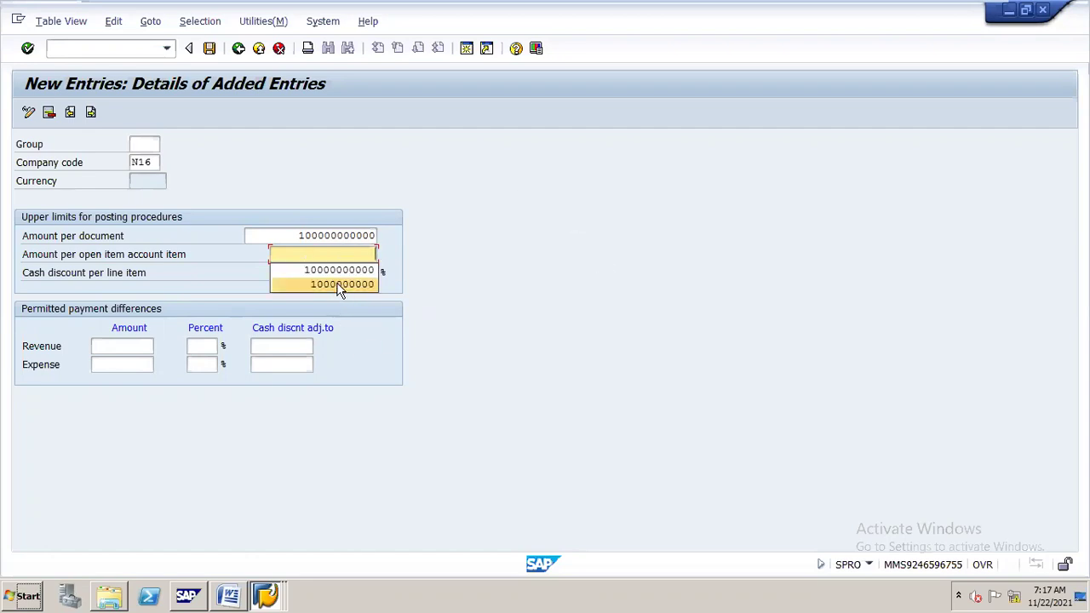
pyautogui.click(352, 269)
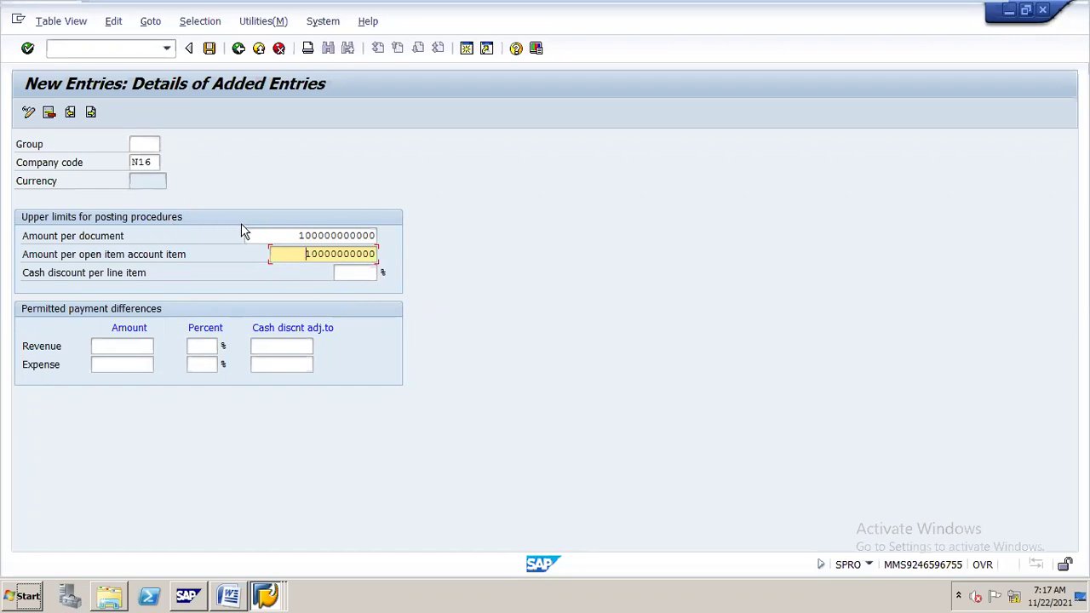
# Save the N16 employee tolerance entry under the N16 CONFIGURATION request.
pyautogui.click(210, 49)
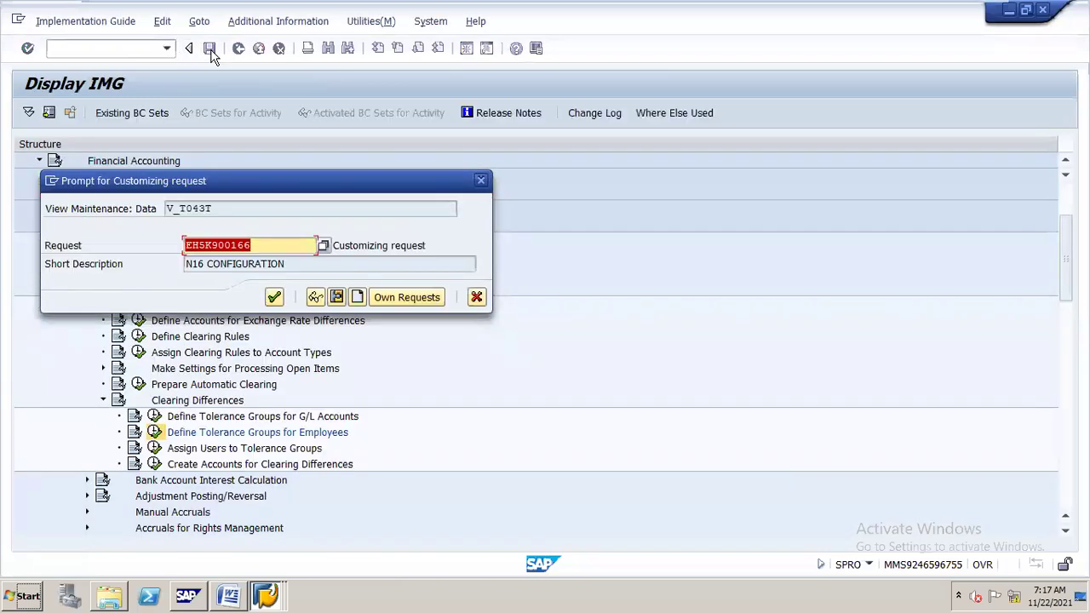
pyautogui.press('Return')
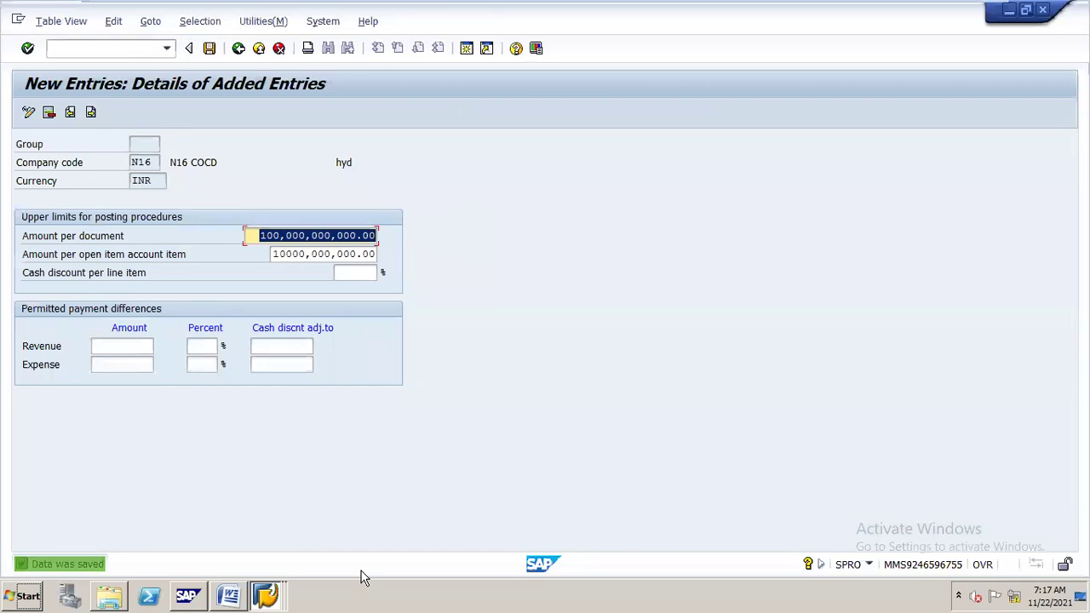
pyautogui.click(237, 577)
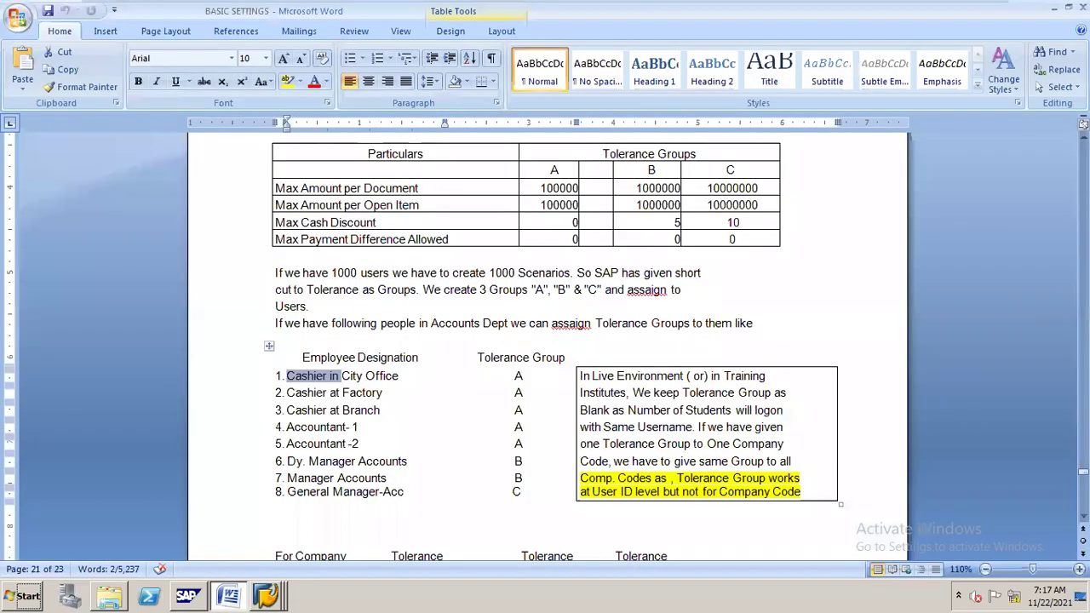
# Read the Word notes down to section 19, Assaign Sales Tax Procedure, then return to SAP.
pyautogui.scroll(-7, 548, 345)
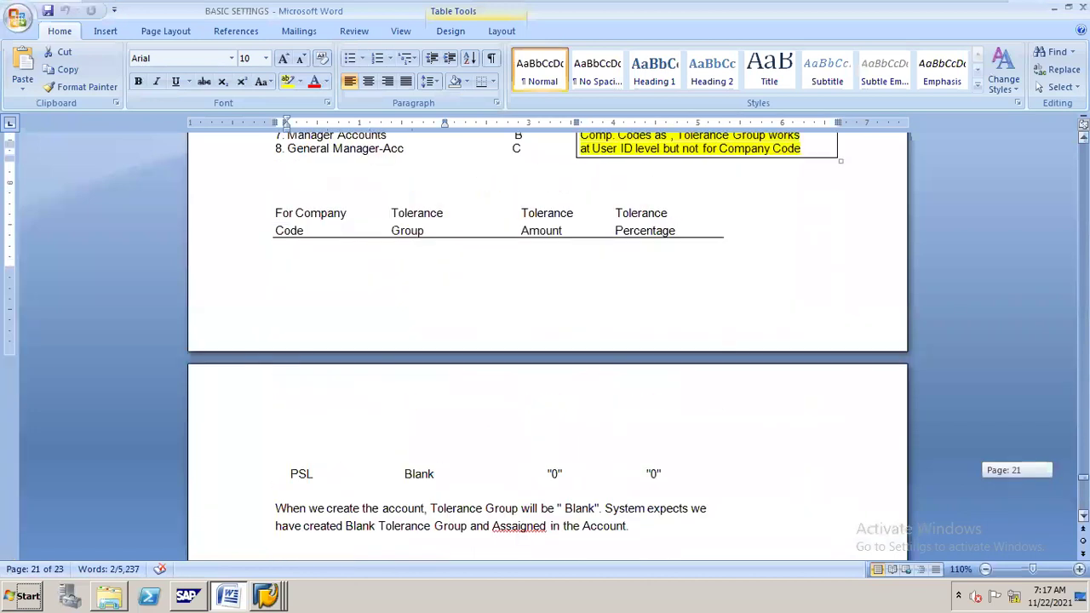
pyautogui.scroll(-3, 547, 345)
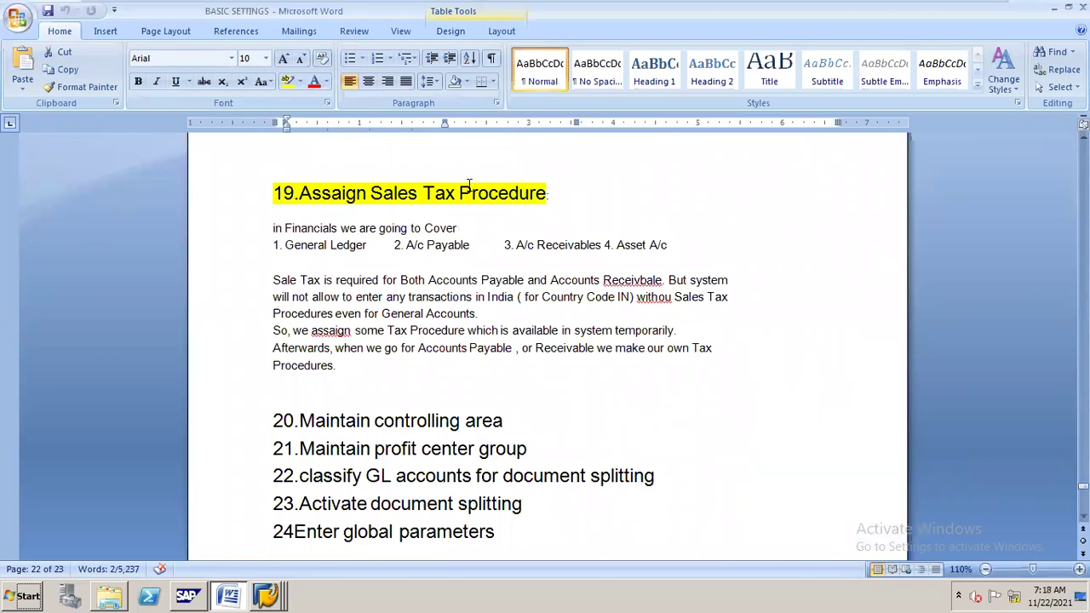
pyautogui.hotkey('alt', 'Tab')
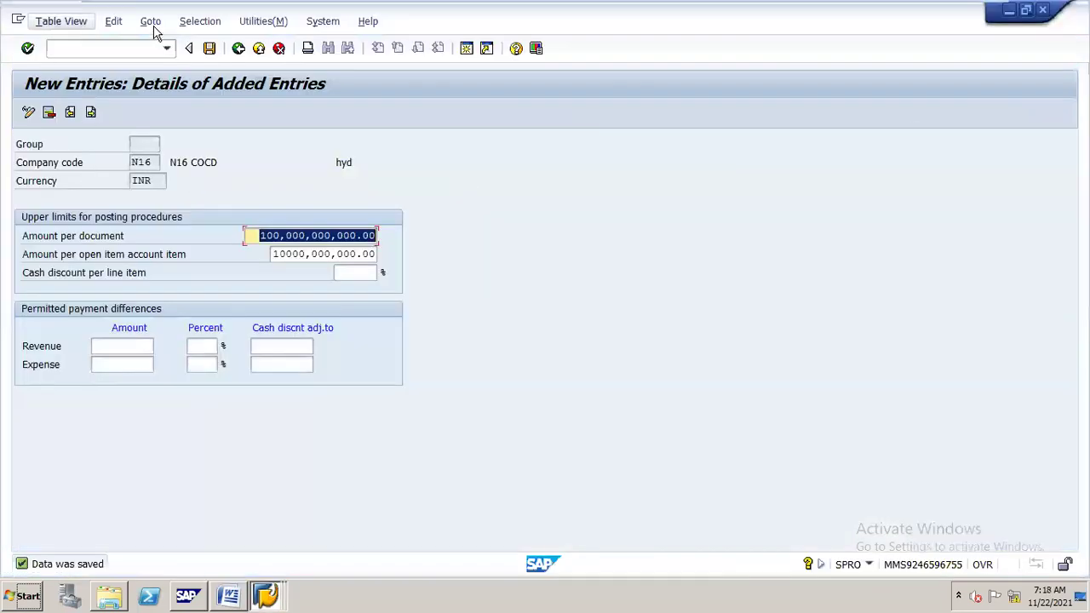
# Back out of the tolerance group details and overview to the IMG tree at Clearing Differences.
pyautogui.click(240, 49)
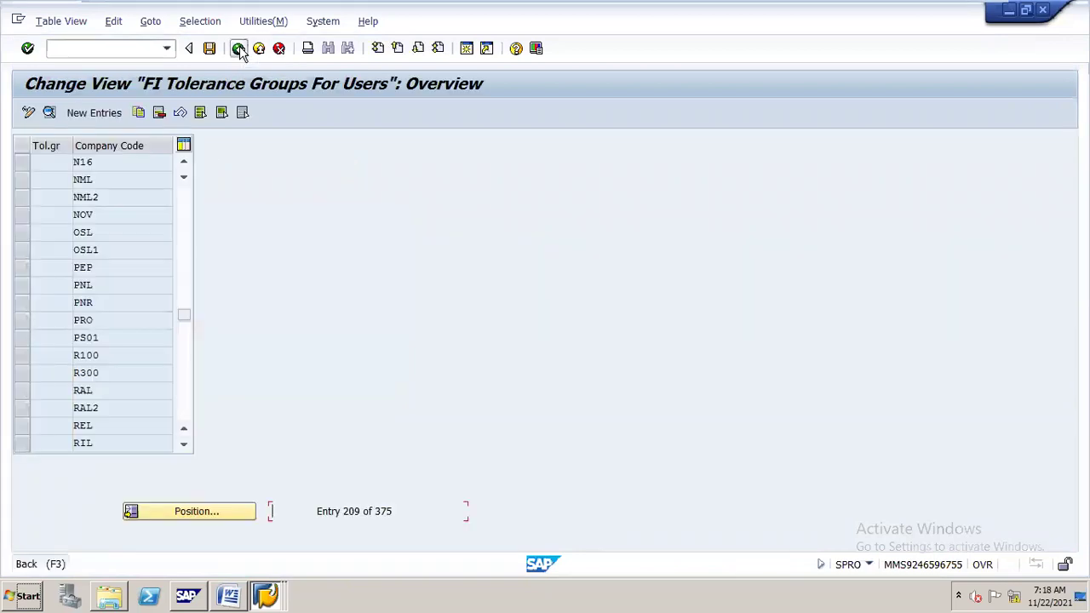
pyautogui.click(241, 48)
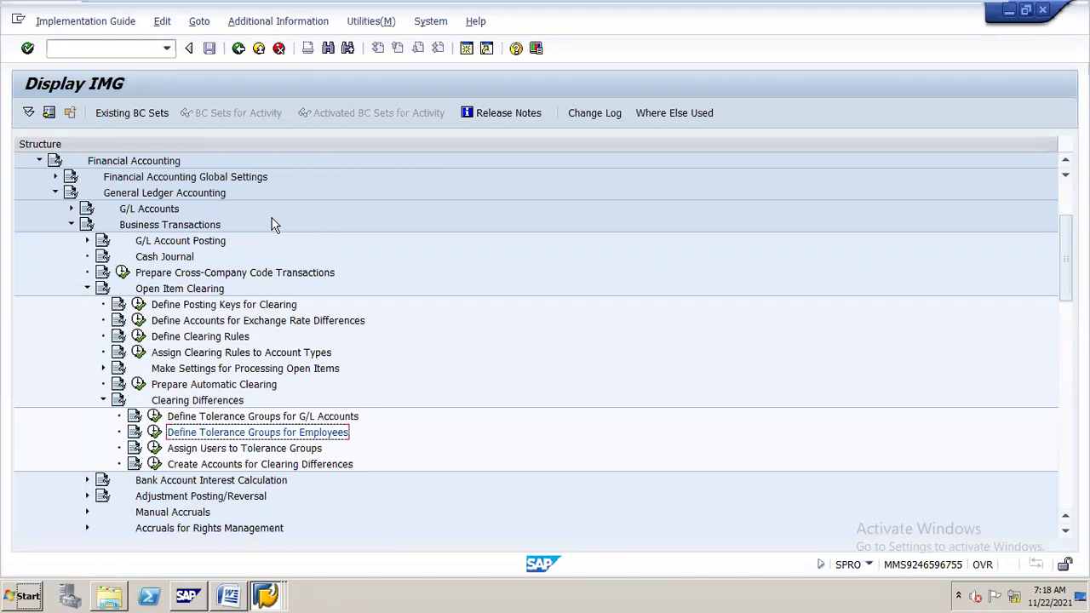
# Collapse the Open Item Clearing and General Ledger Accounting branches of the IMG tree.
pyautogui.press('Up')
pyautogui.press('Up')
pyautogui.press('Up')
pyautogui.press('Up')
pyautogui.press('Up')
pyautogui.press('Up')
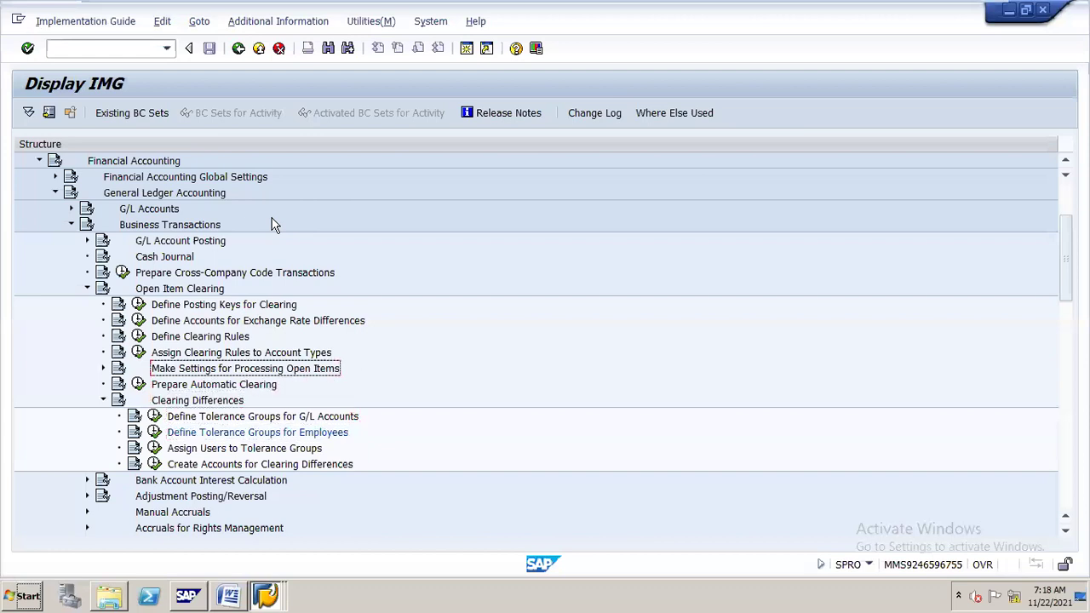
pyautogui.press('Up')
pyautogui.press('Up')
pyautogui.press('Up')
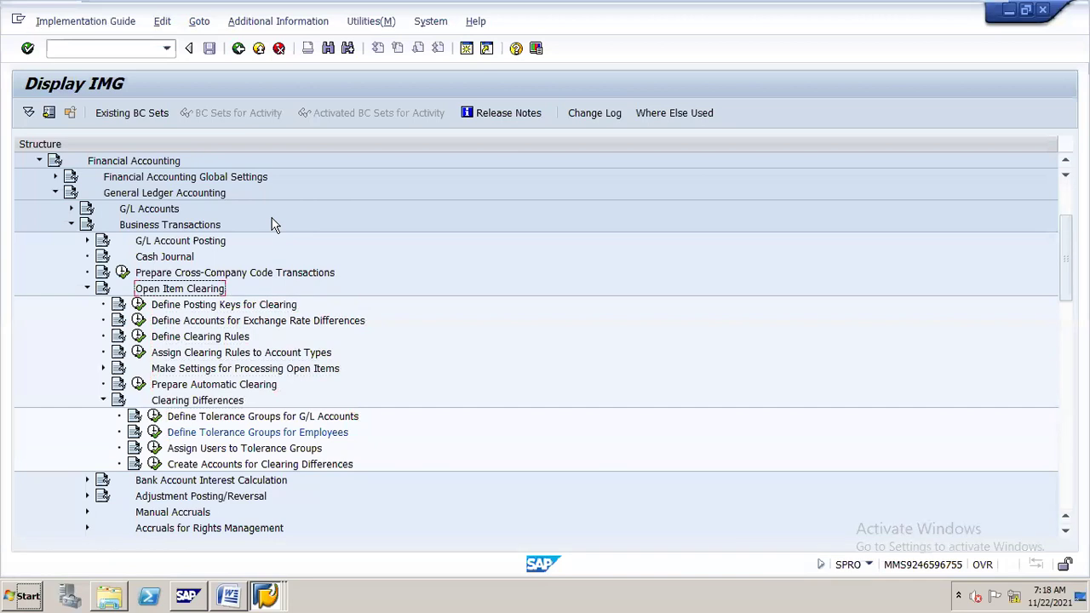
pyautogui.press('Left')
pyautogui.press('Up')
pyautogui.press('Up')
pyautogui.press('Up')
pyautogui.press('Up')
pyautogui.press('Up')
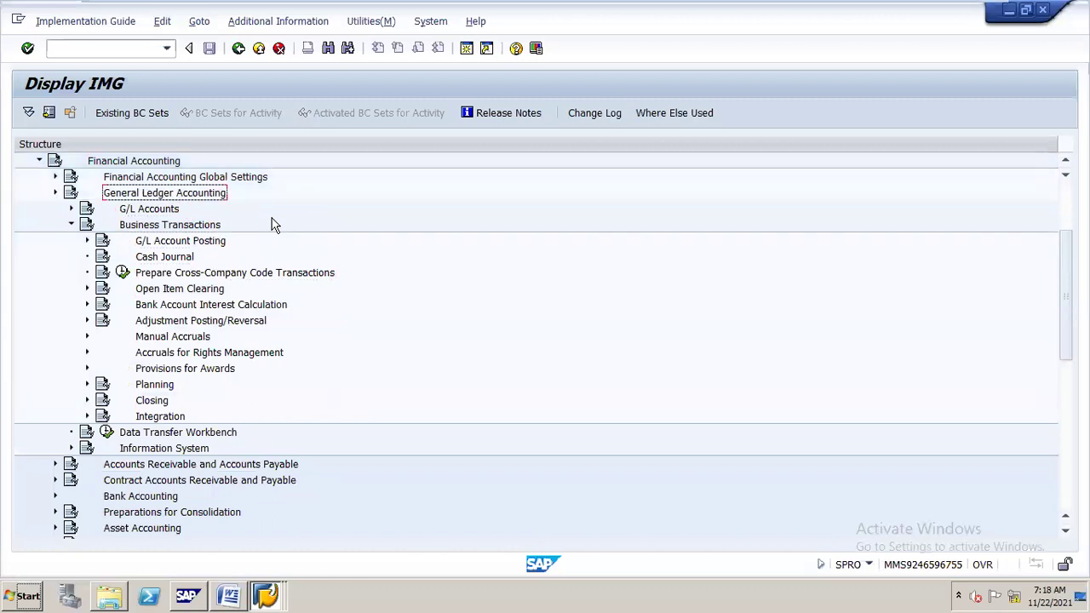
pyautogui.press('Left')
# Expand Financial Accounting Global Settings > Tax on Sales/Purchases > Basic Settings.
pyautogui.press('Up')
pyautogui.press('Right')
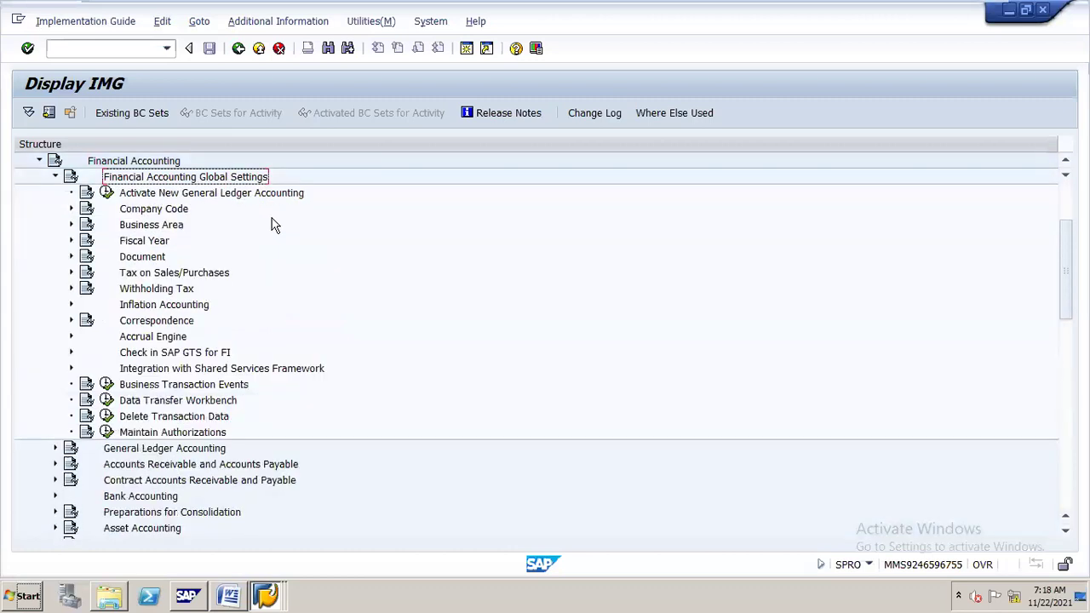
pyautogui.press('Down')
pyautogui.press('Down')
pyautogui.press('Down')
pyautogui.press('Down')
pyautogui.press('Down')
pyautogui.press('Down')
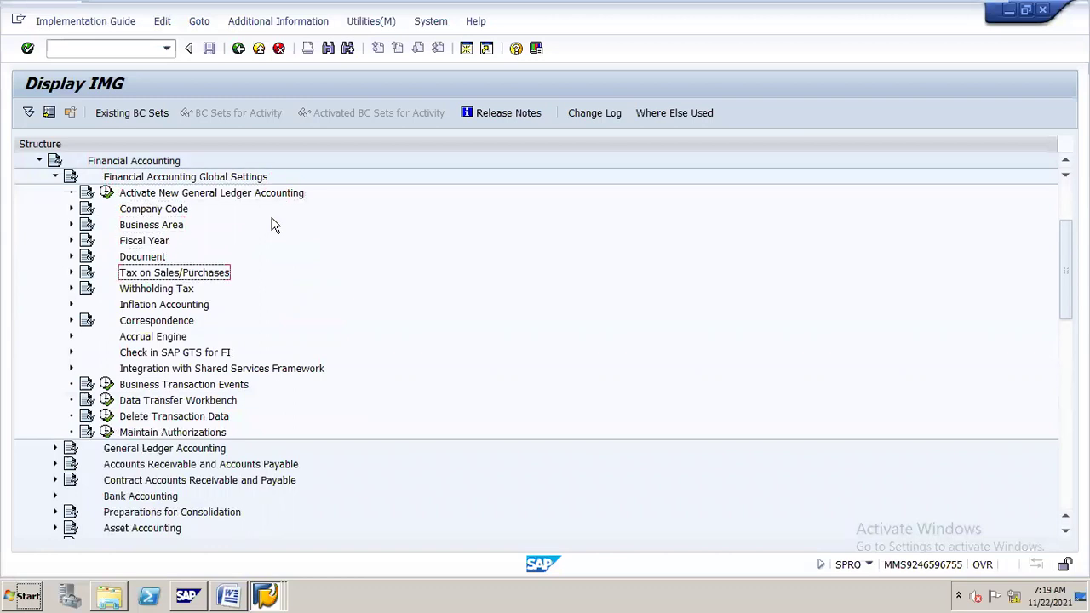
pyautogui.press('Right')
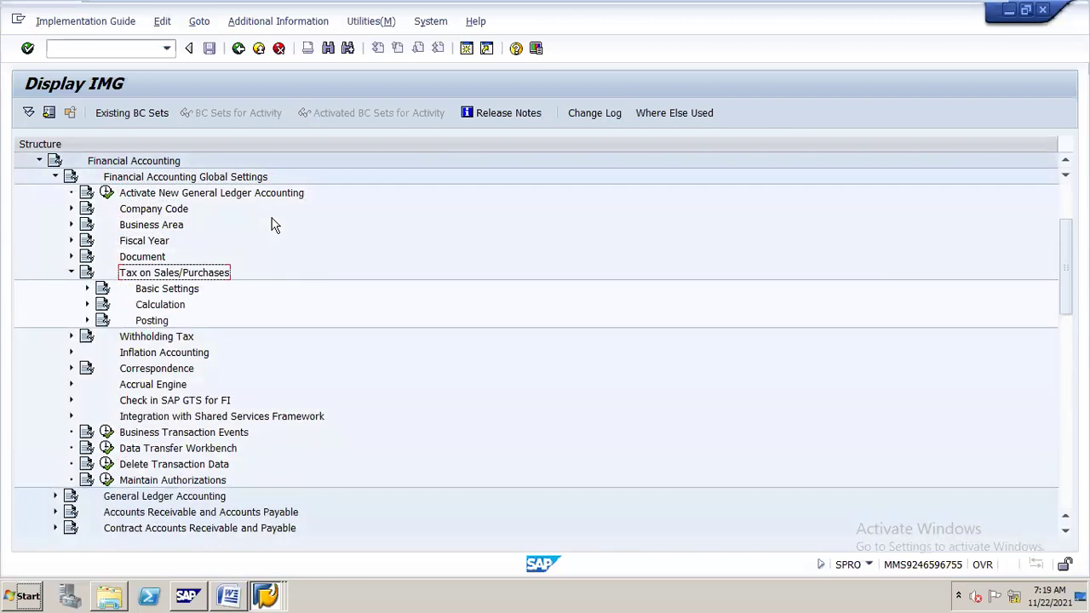
pyautogui.press('Down')
pyautogui.press('Right')
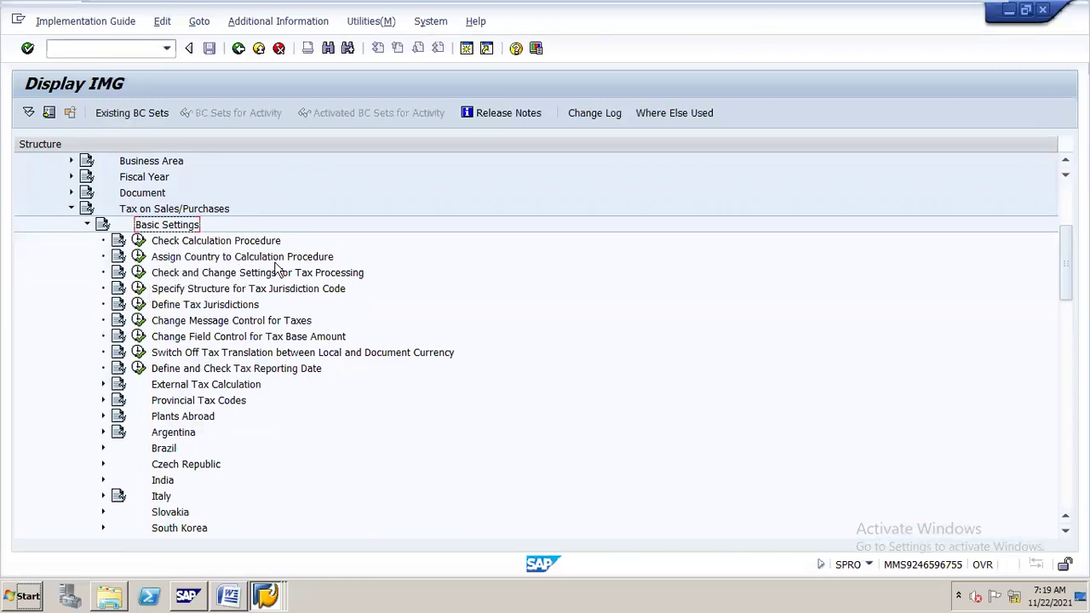
# In Assign Country to Calculation Procedure, jump to IN and list procedures for India's S14 entry.
pyautogui.click(140, 257)
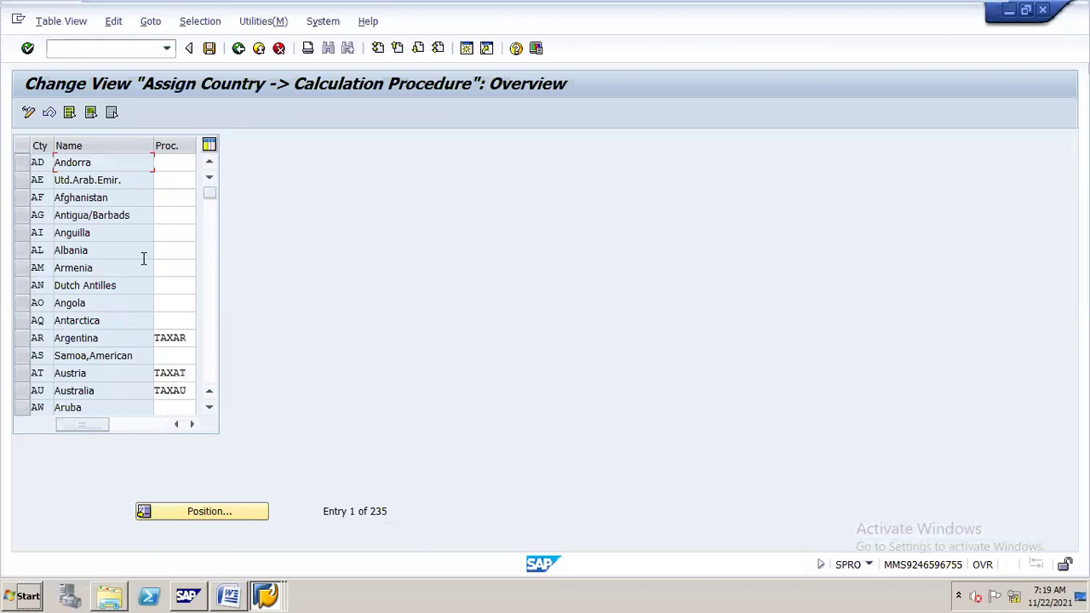
pyautogui.click(249, 513)
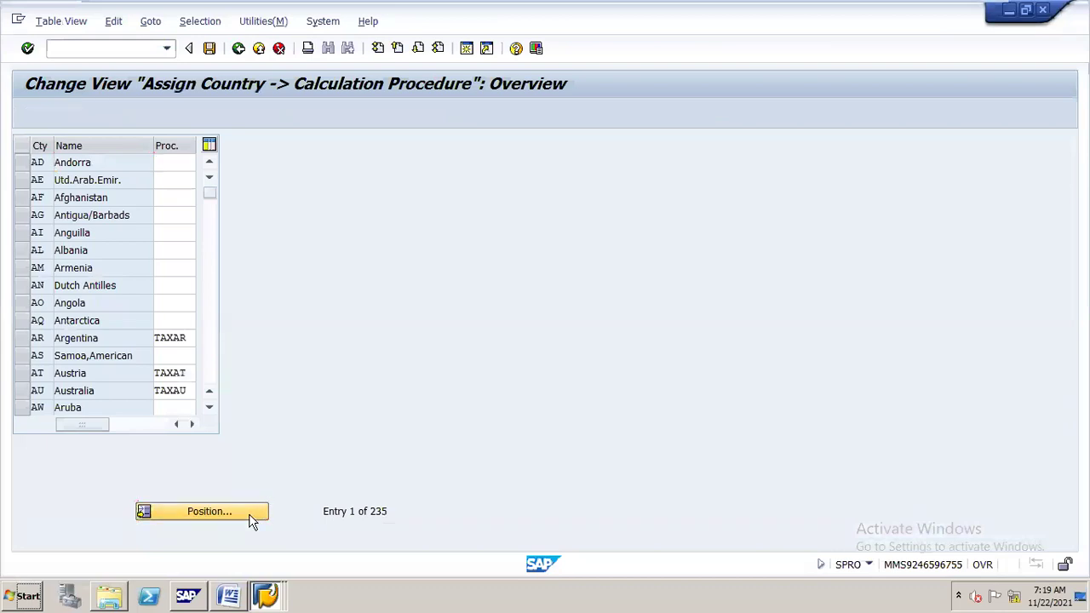
pyautogui.write('IN')
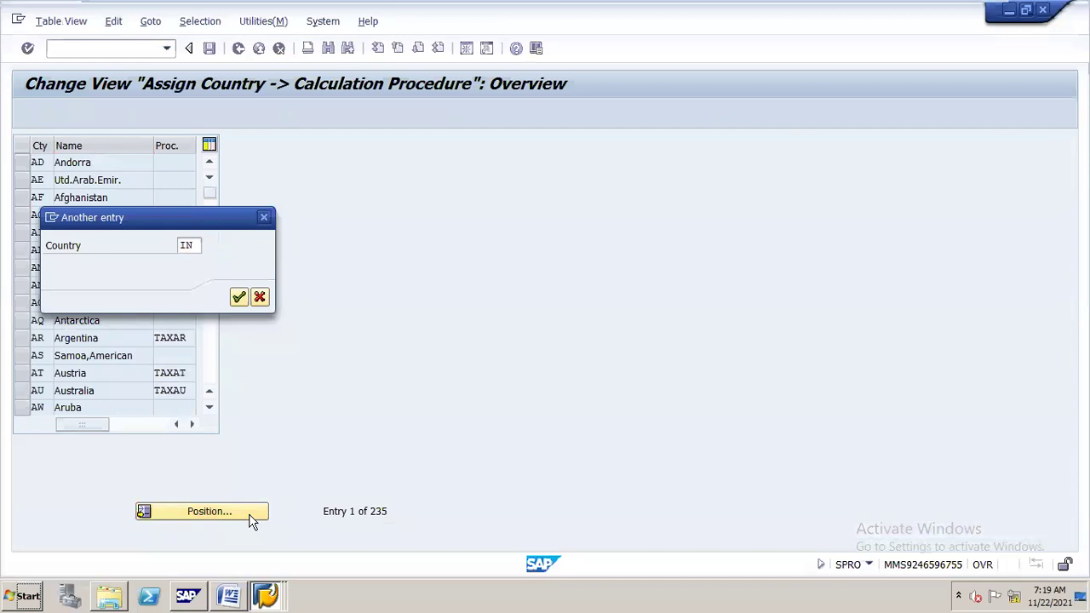
pyautogui.press('Return')
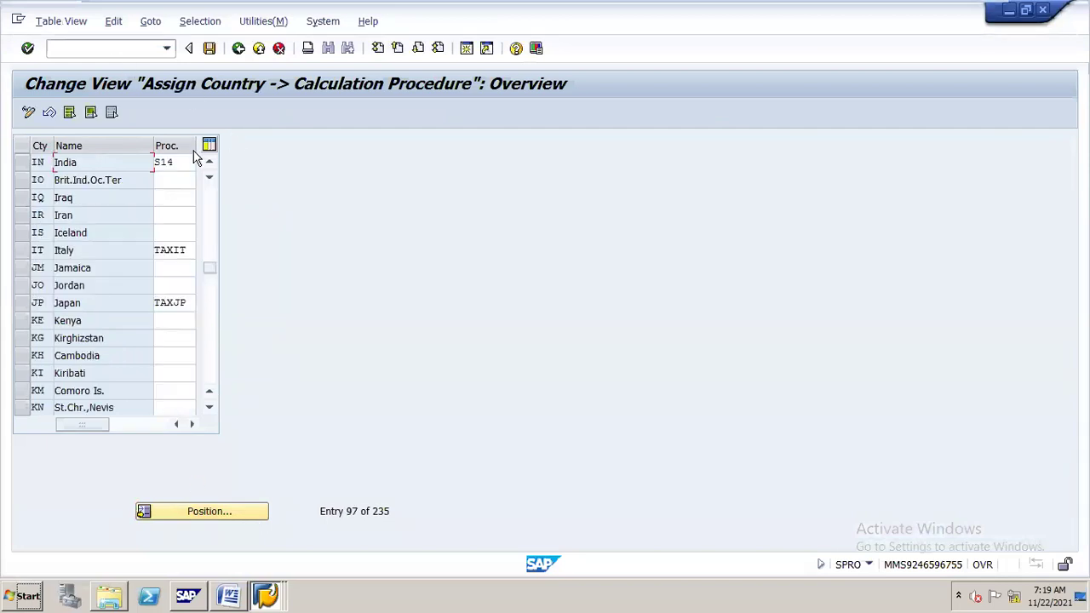
pyautogui.click(181, 161)
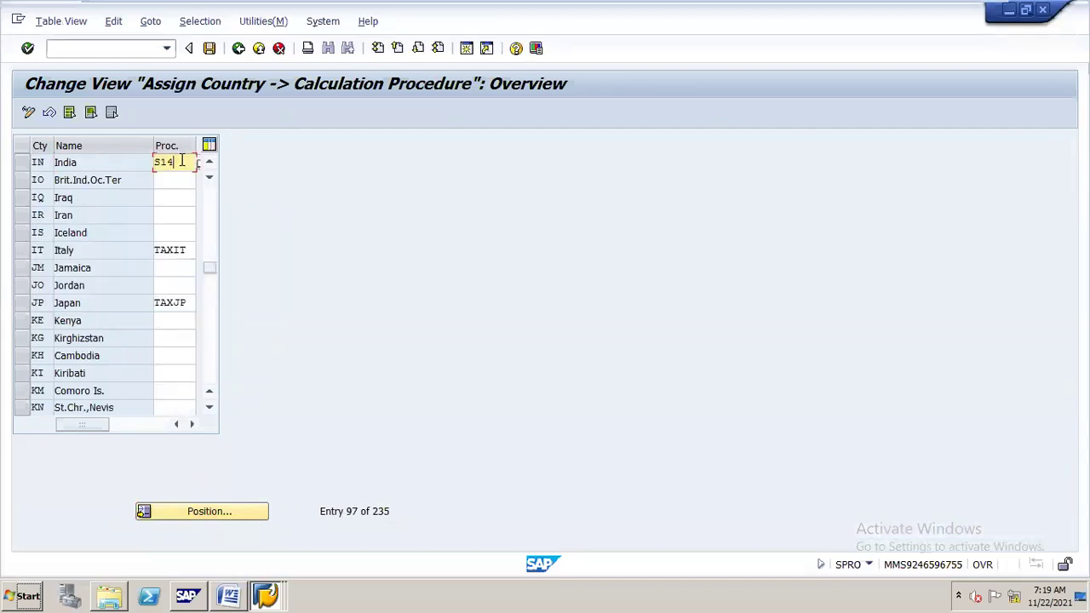
pyautogui.press('Return')
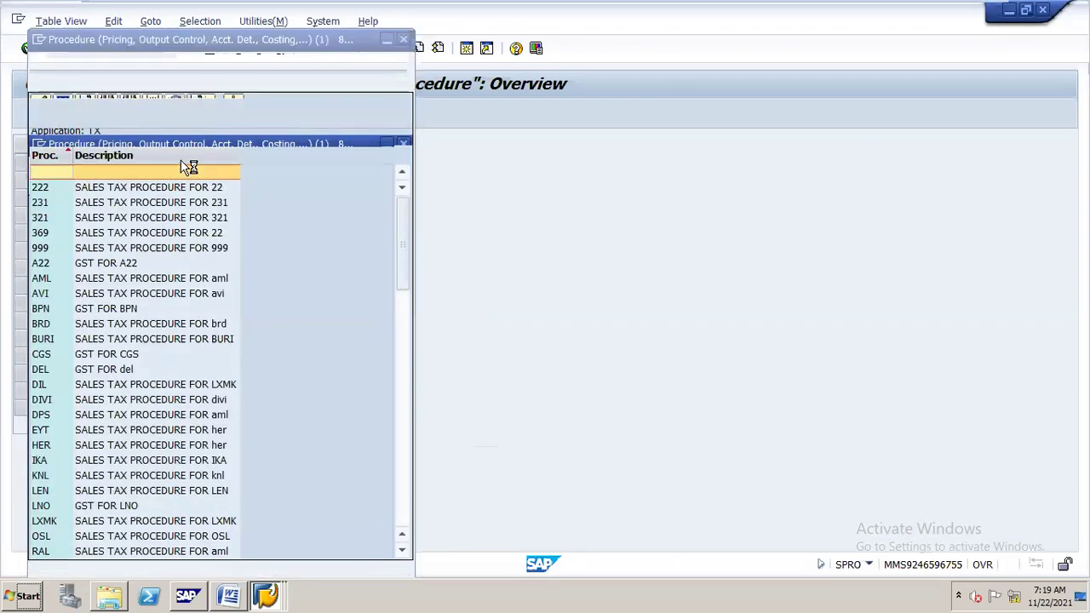
# Replace India's procedure S14 with TAXUSA (Sales Tax - USA) from the procedure list.
pyautogui.moveTo(244, 39); pyautogui.dragTo(459, 58)
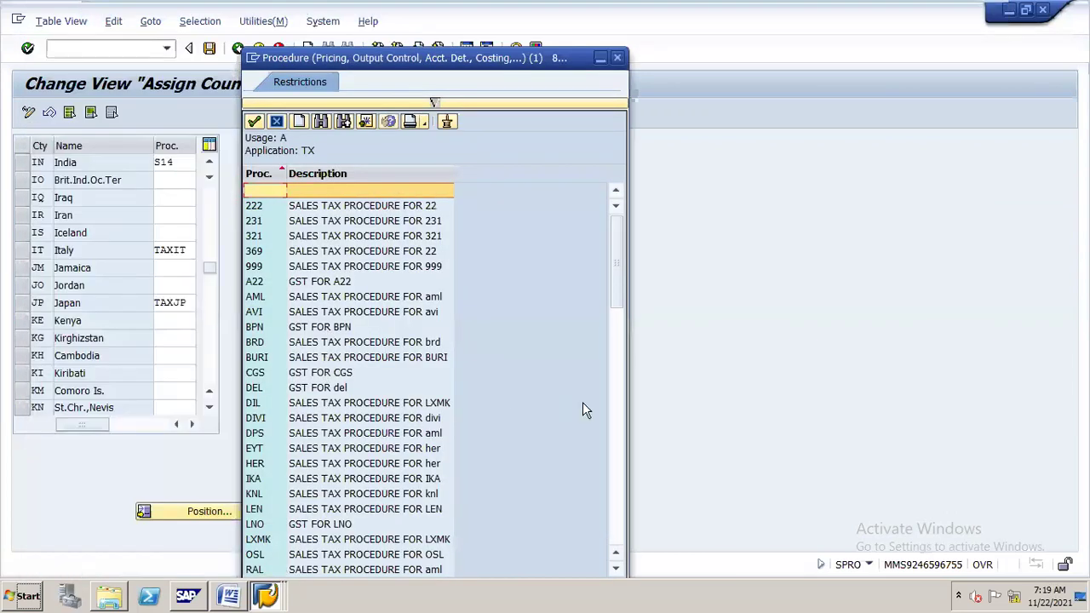
pyautogui.moveTo(617, 250); pyautogui.dragTo(607, 416)
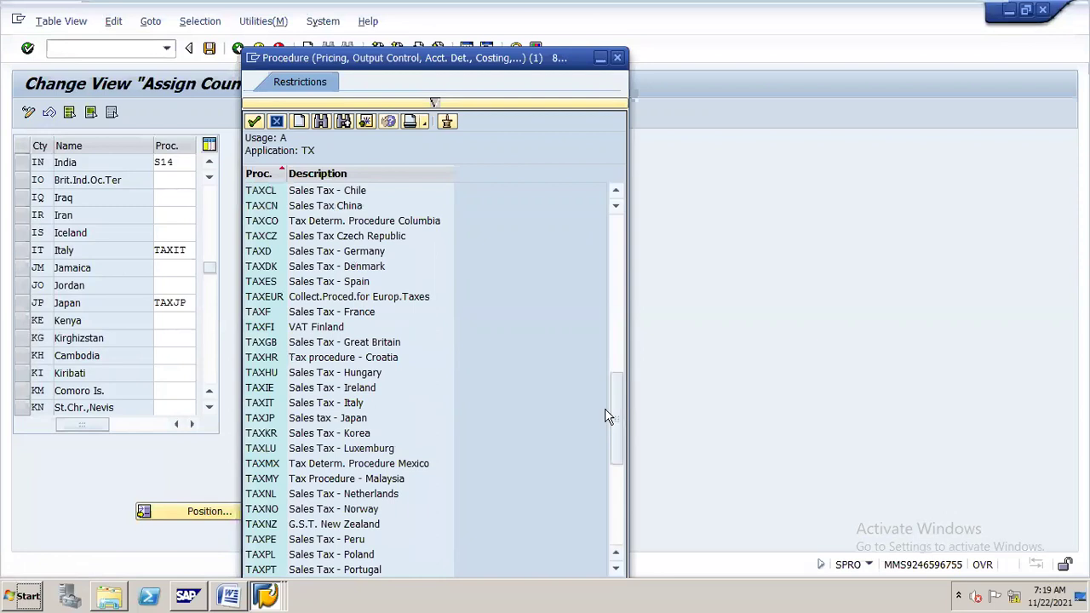
pyautogui.click(284, 314)
pyautogui.click(285, 345)
pyautogui.press('Down')
pyautogui.press('Down')
pyautogui.press('Down')
pyautogui.press('Down')
pyautogui.press('Down')
pyautogui.press('Down')
pyautogui.press('Down')
pyautogui.press('Down')
pyautogui.press('Down')
pyautogui.press('Down')
pyautogui.press('Down')
pyautogui.press('Down')
pyautogui.press('Down')
pyautogui.press('Down')
pyautogui.press('Down')
pyautogui.press('Down')
pyautogui.press('Down')
pyautogui.press('Down')
pyautogui.press('Down')
pyautogui.press('Down')
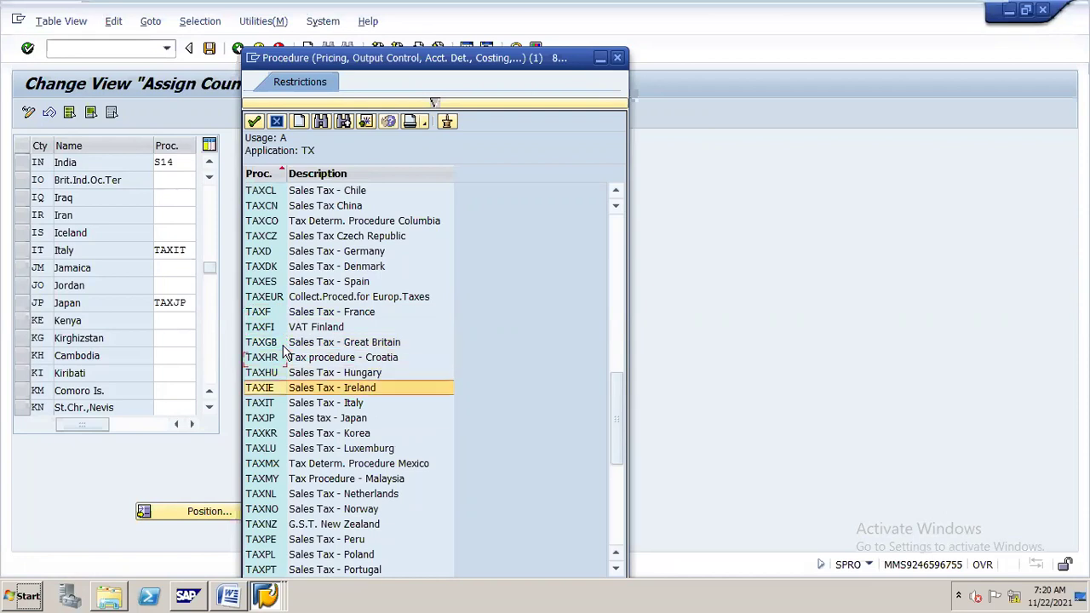
pyautogui.press('Down')
pyautogui.press('Down')
pyautogui.press('Down')
pyautogui.press('Down')
pyautogui.press('Down')
pyautogui.press('Down')
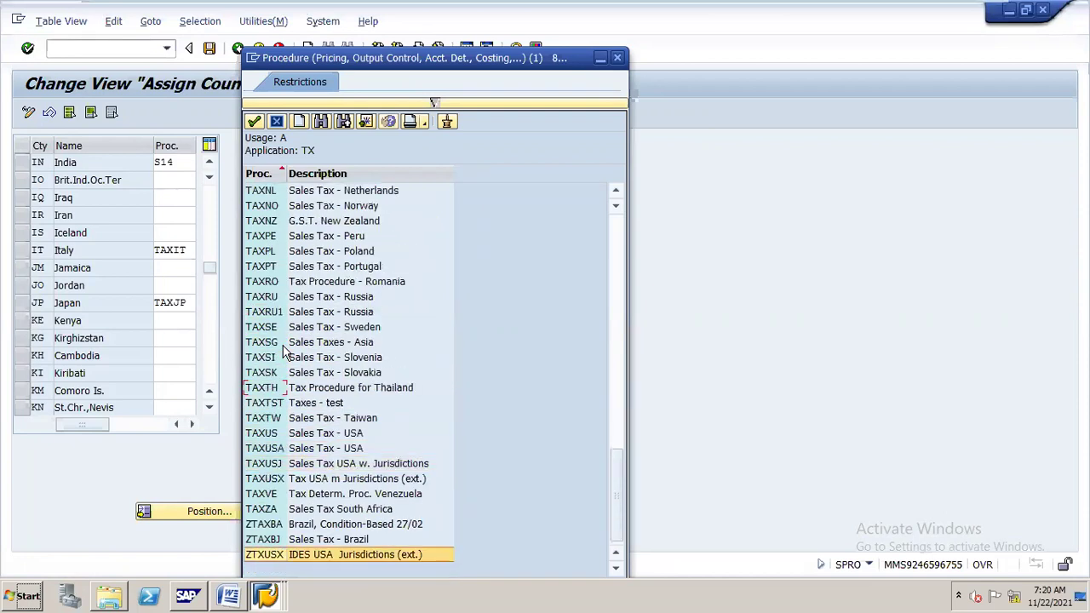
pyautogui.doubleClick(266, 449)
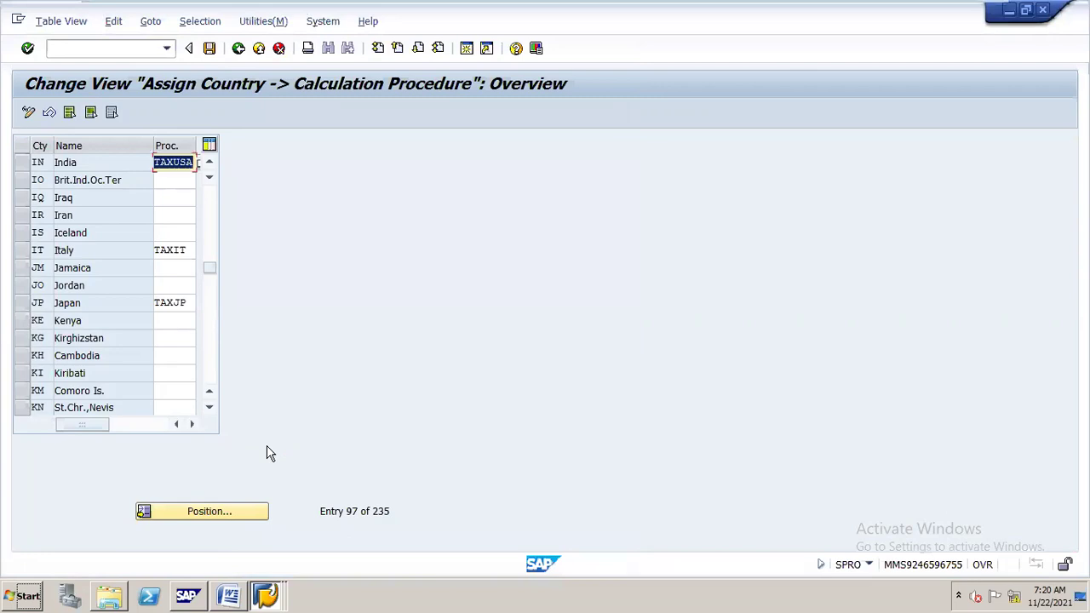
# Save India's TAXUSA assignment under the customizing request and return to the Word notes.
pyautogui.hotkey('ctrl', 's')
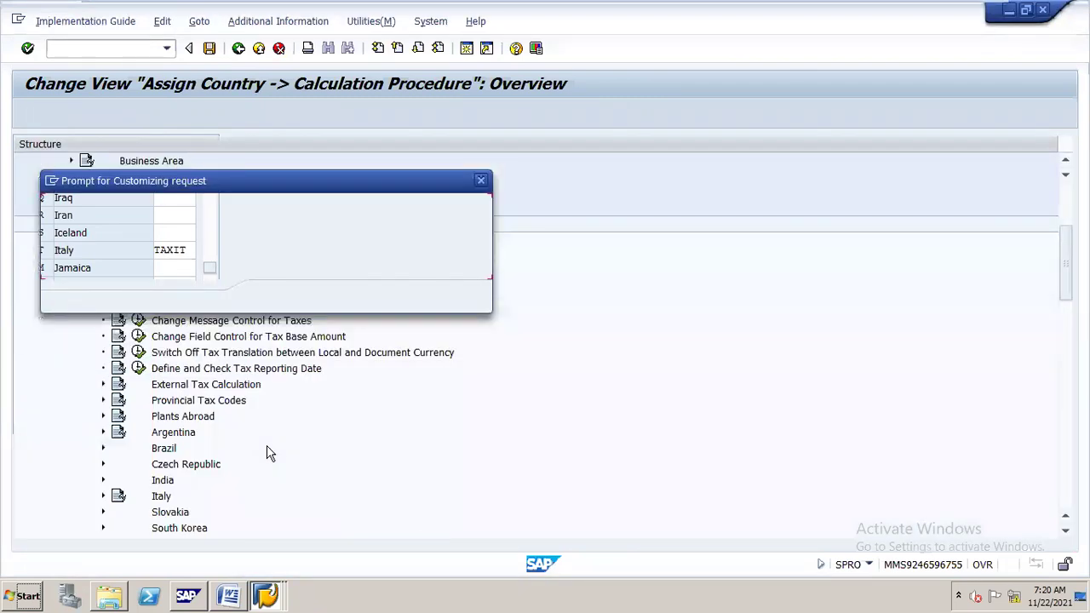
pyautogui.press('Return')
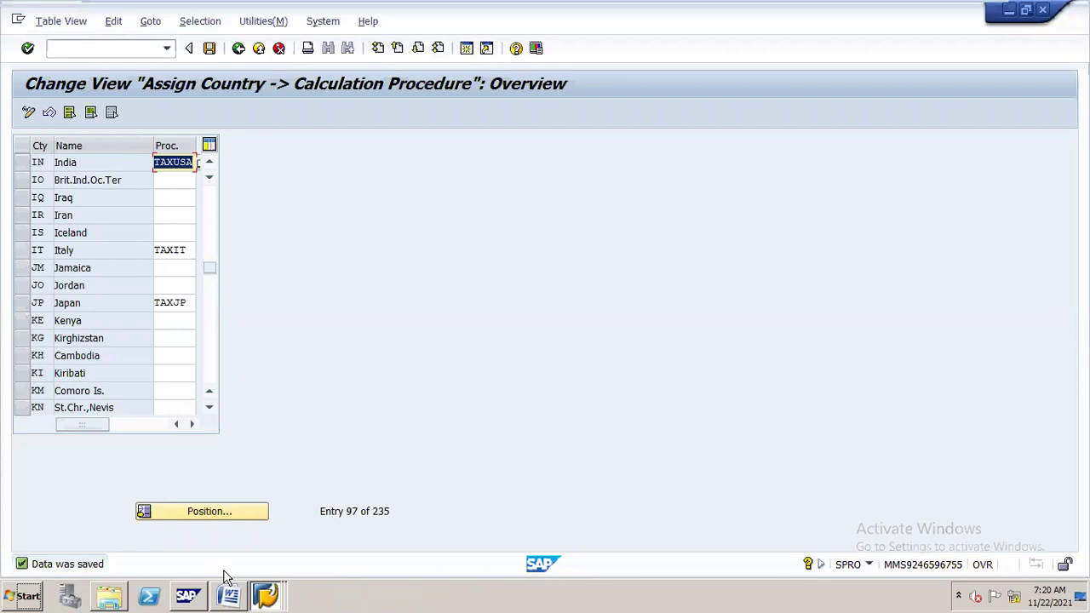
pyautogui.click(228, 594)
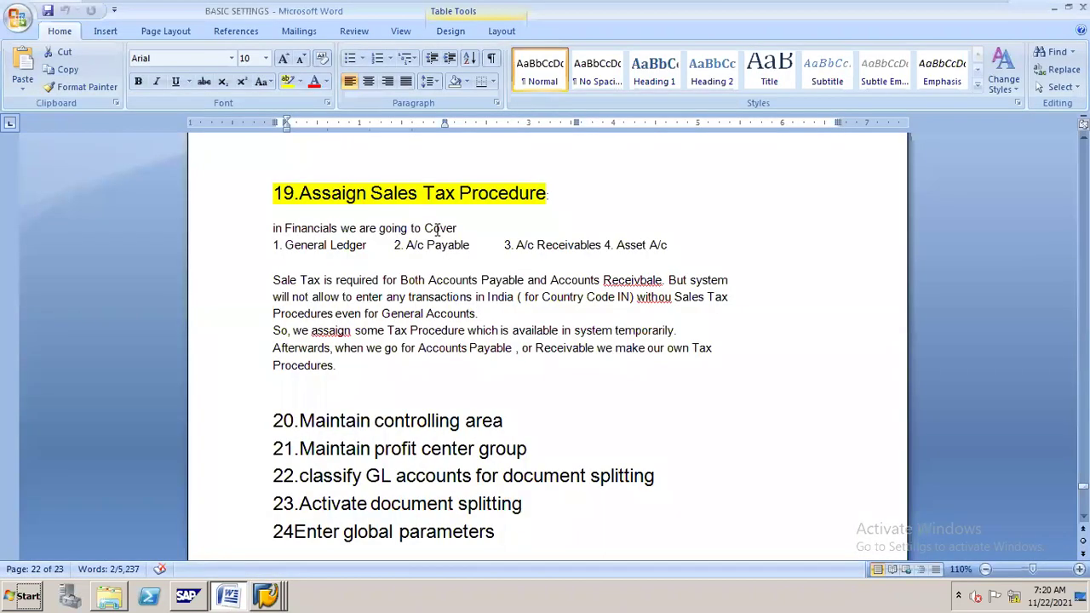